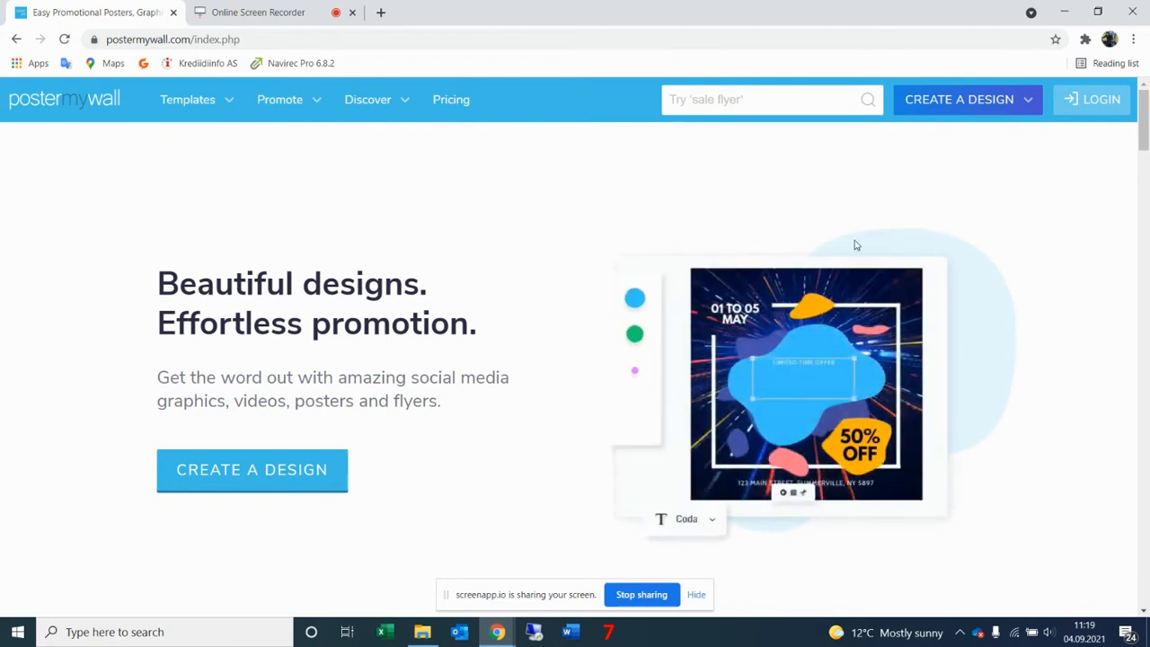
Start a new A4 document design from scratch in portrait orientation.
mouse_move(1025, 106)
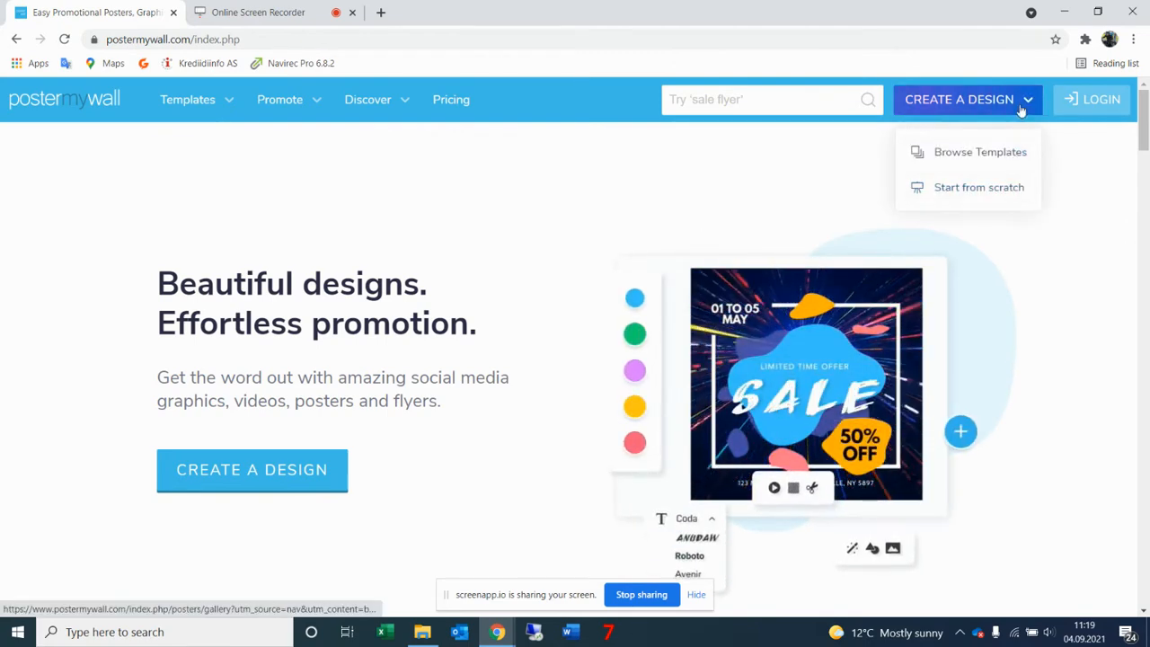
click(1002, 194)
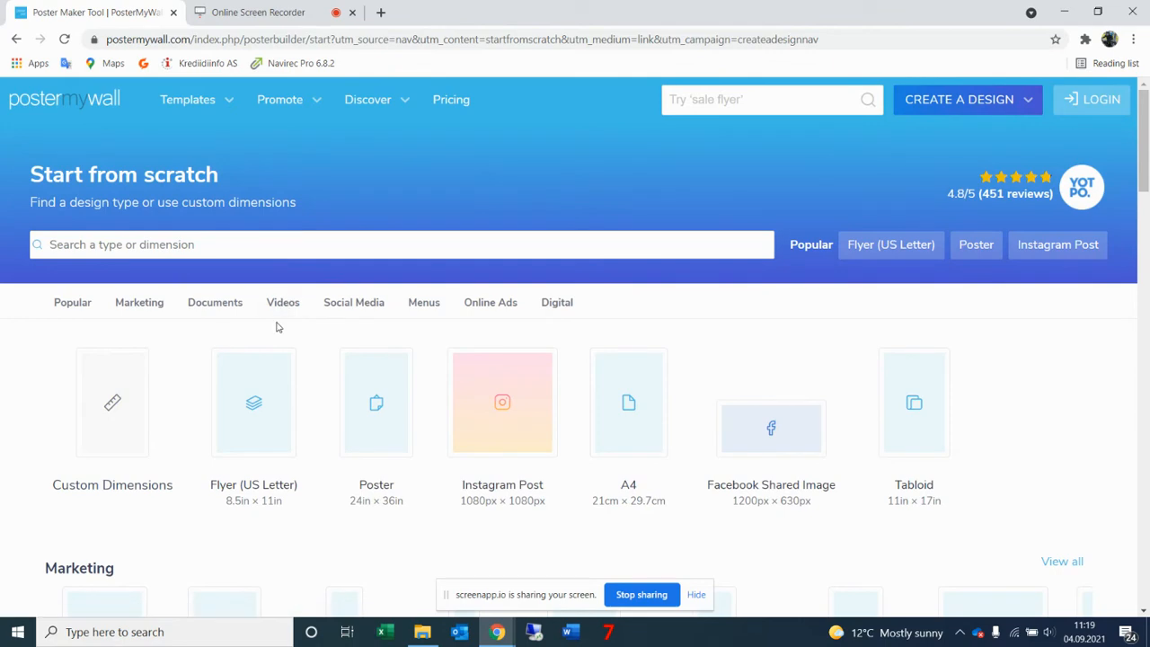
scroll(276, 328, down, 6)
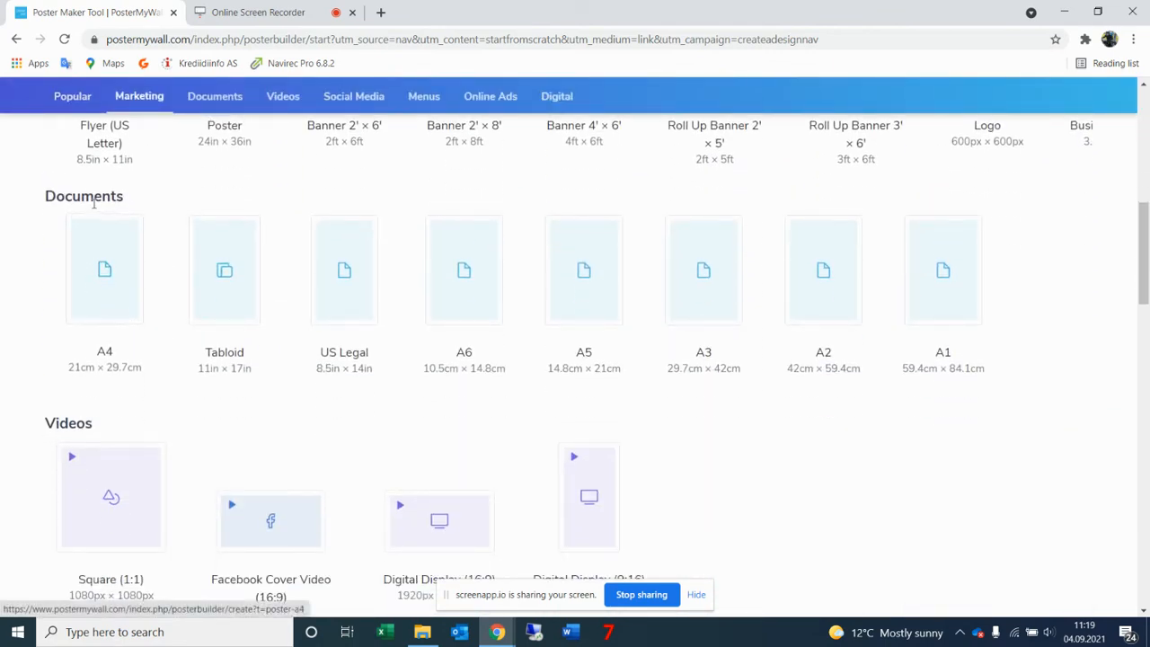
scroll(100, 234, up, 2)
scroll(106, 243, down, 4)
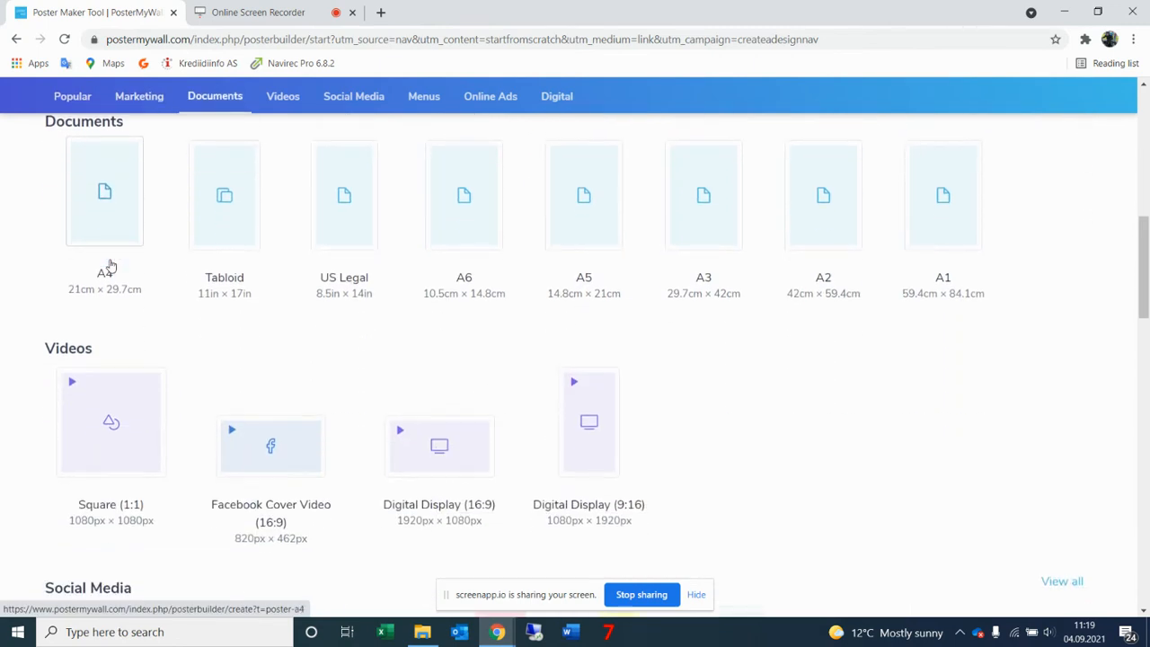
click(106, 221)
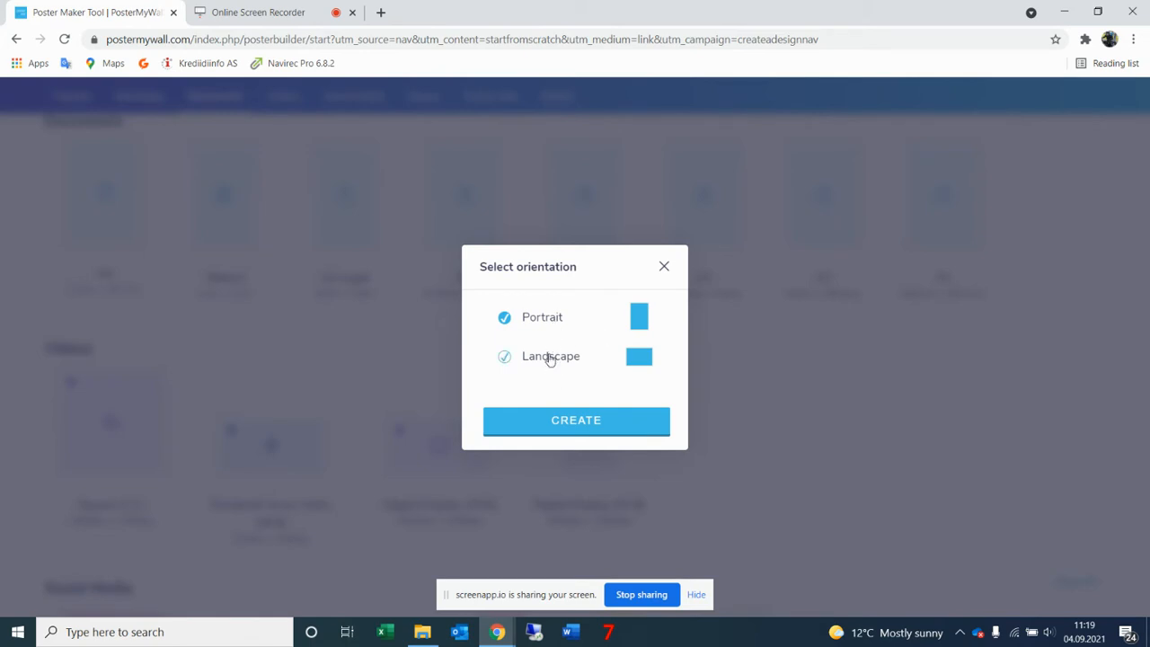
click(596, 424)
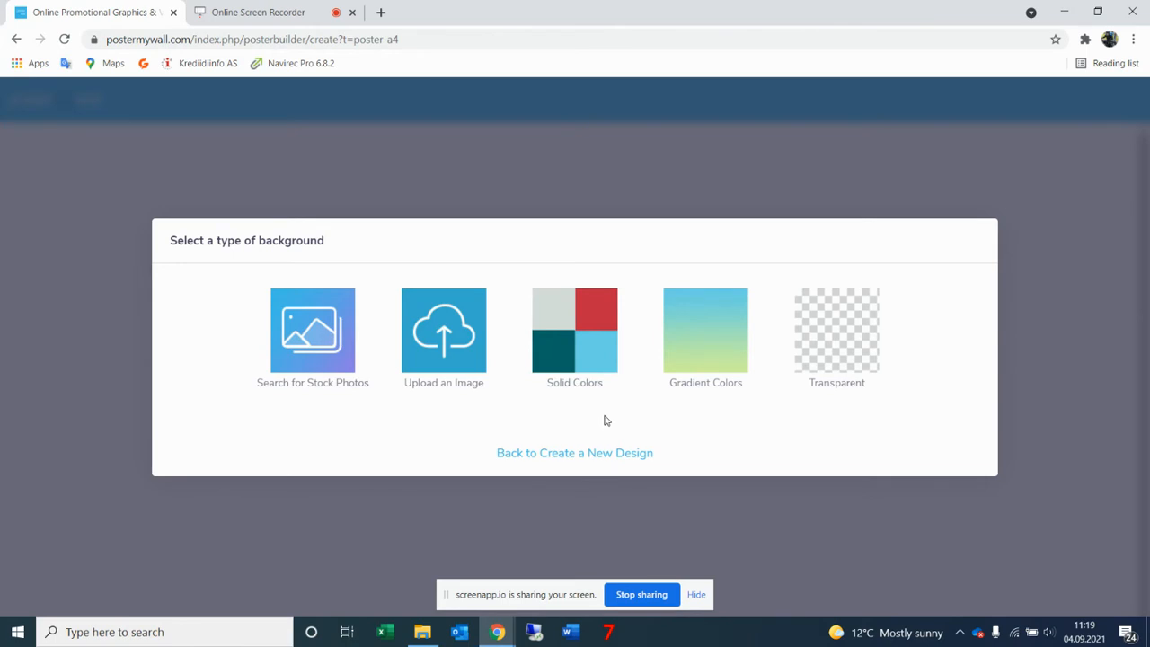
Choose a gradient background and set its first shading colour to magenta (#ba259f).
click(716, 351)
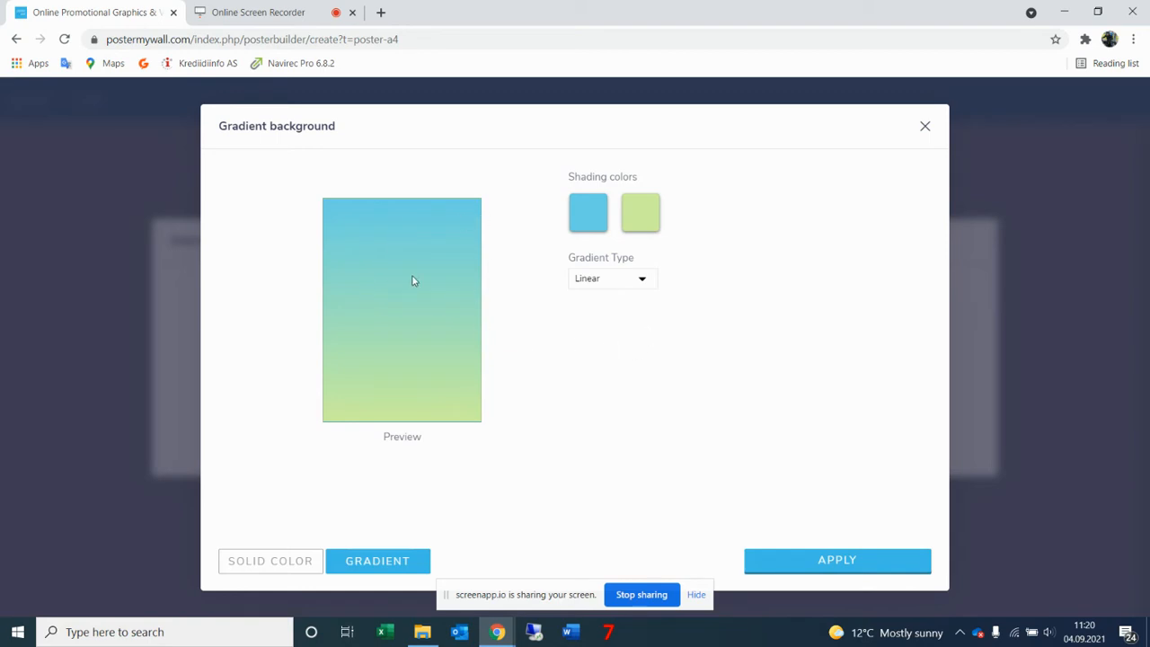
click(589, 215)
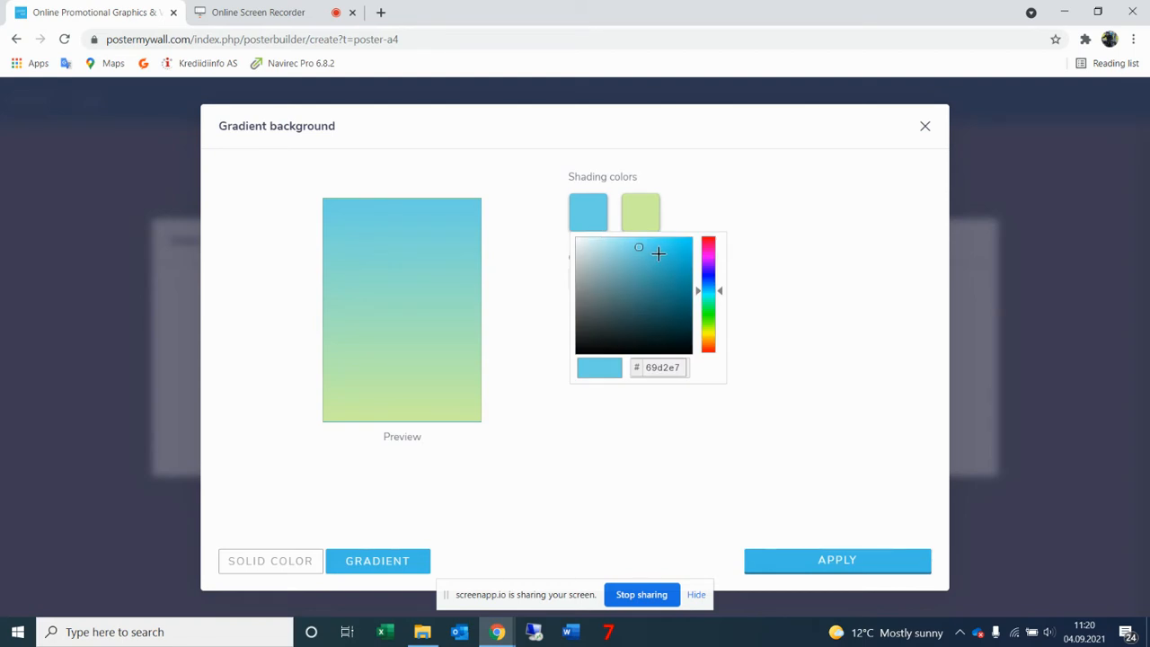
drag(696, 290, 698, 253)
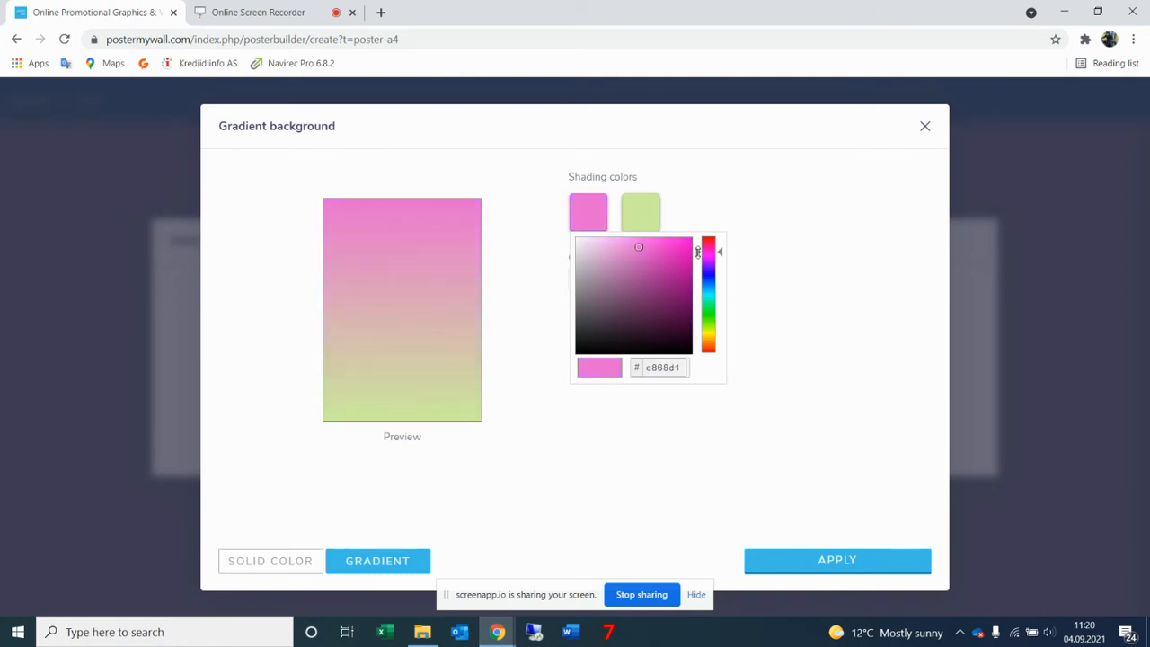
drag(628, 304, 670, 268)
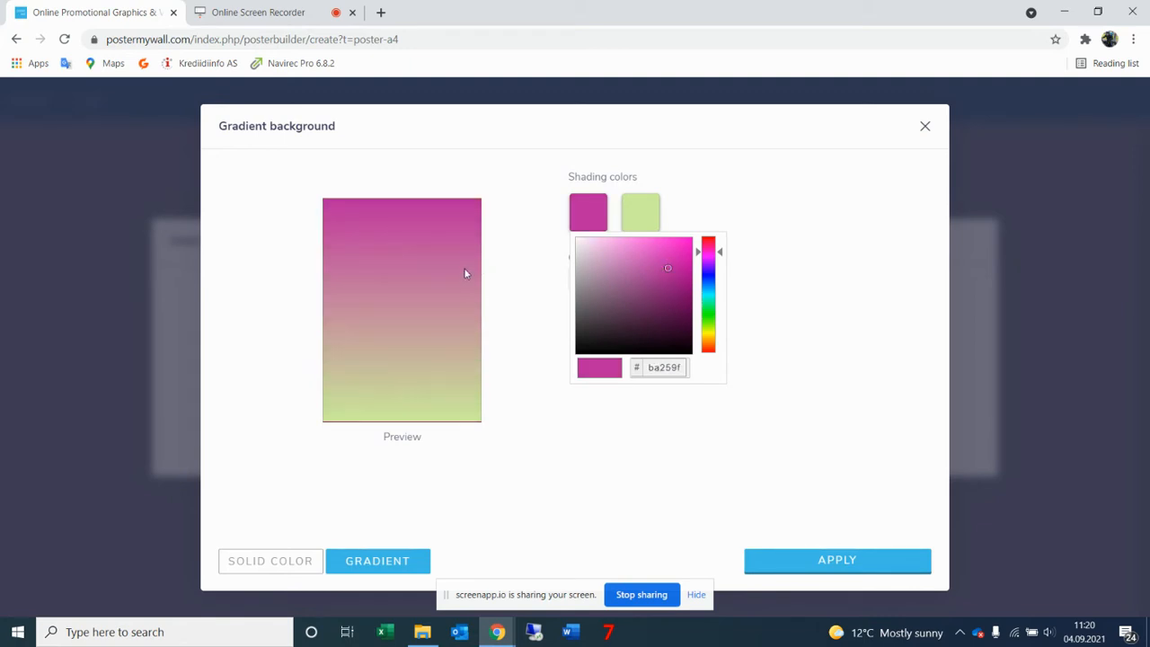
Set the gradient's second shading colour to blue (#2246d6).
click(638, 201)
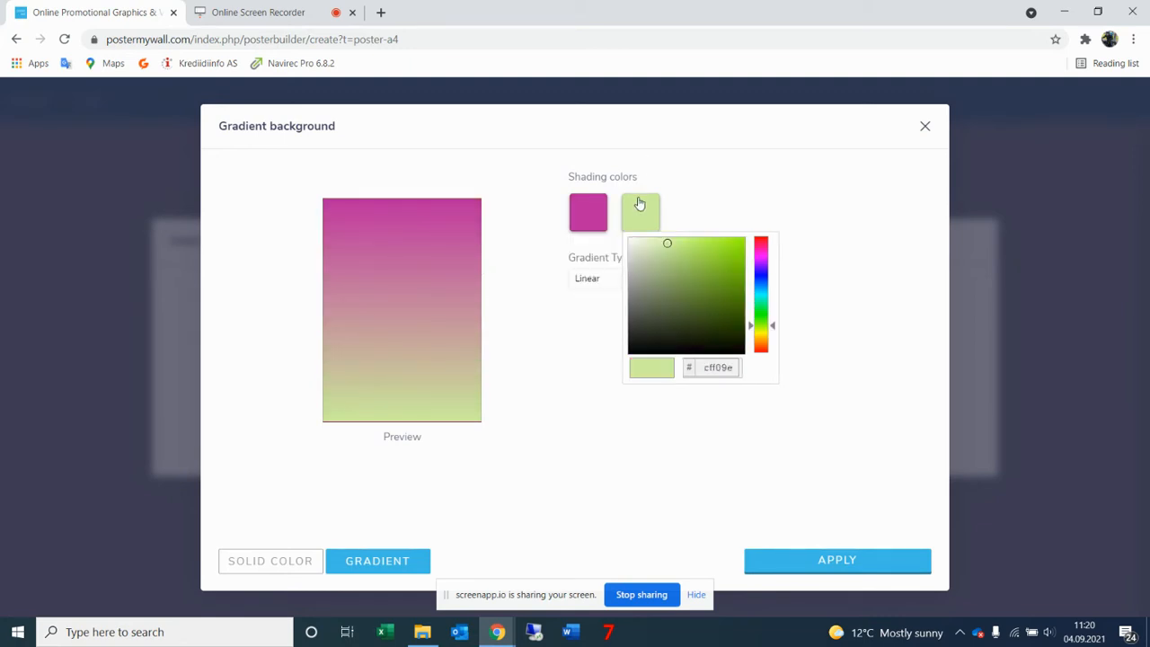
drag(750, 326, 748, 283)
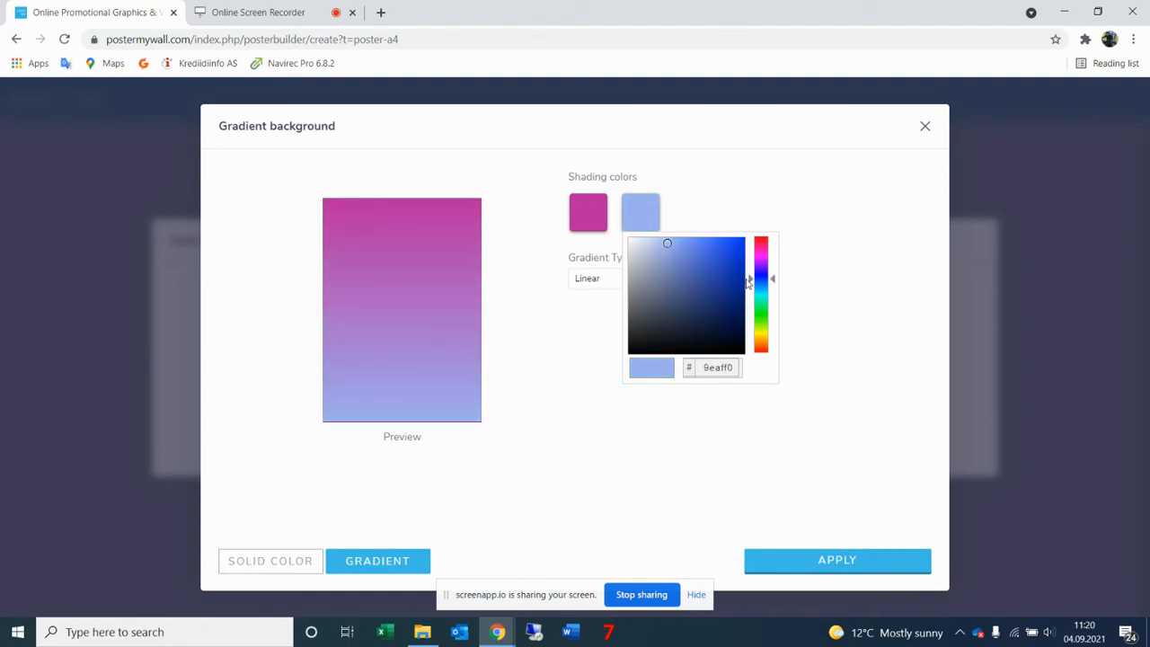
click(681, 308)
click(696, 270)
click(725, 254)
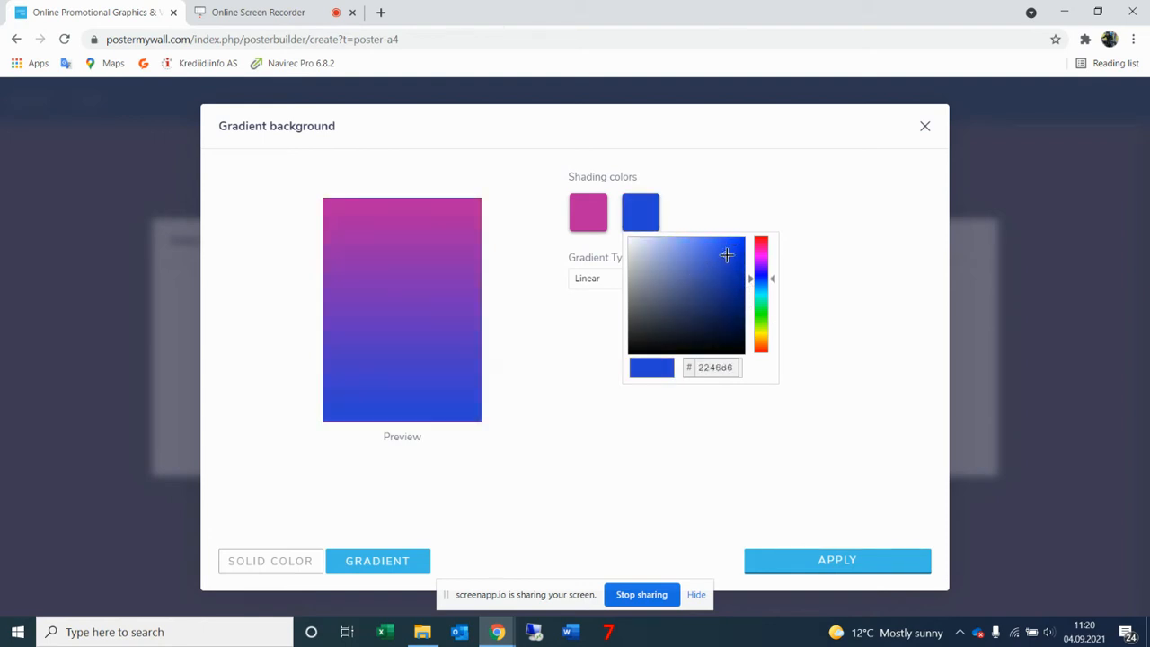
click(592, 334)
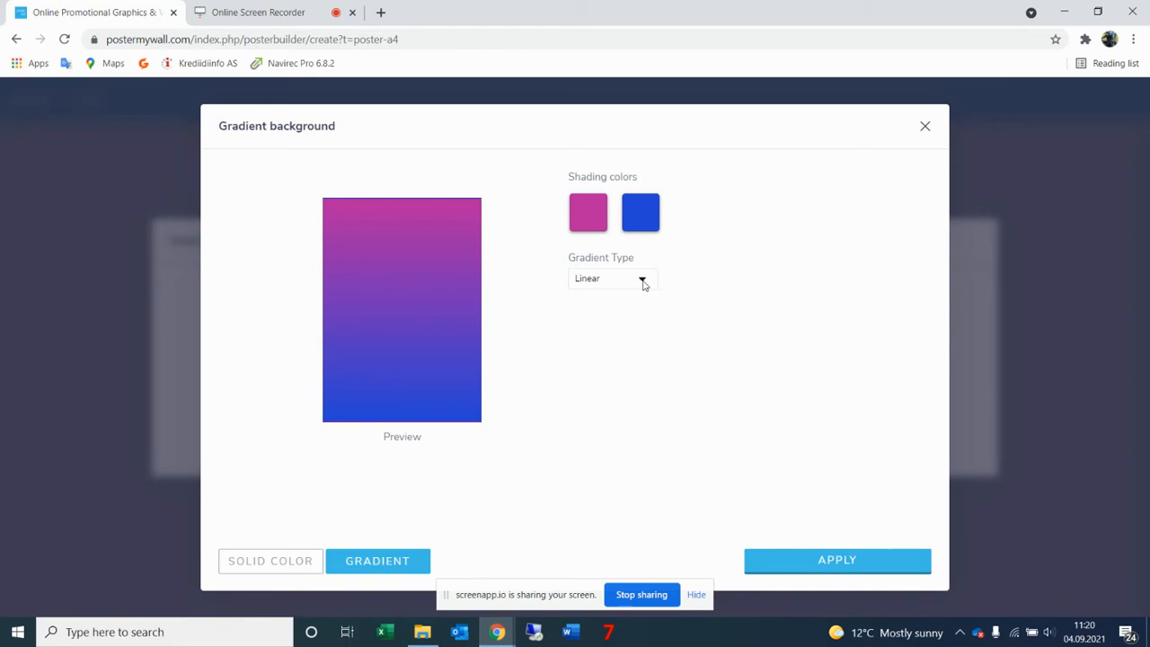
Change the gradient type to Radial and apply the background to the design.
click(643, 280)
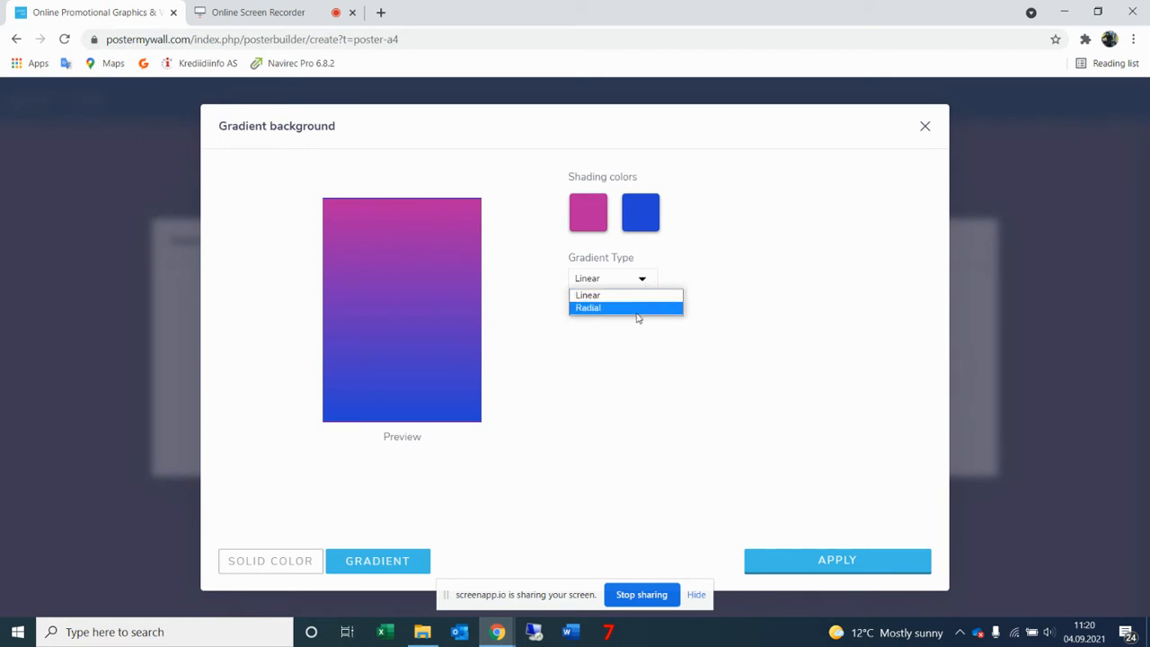
click(637, 311)
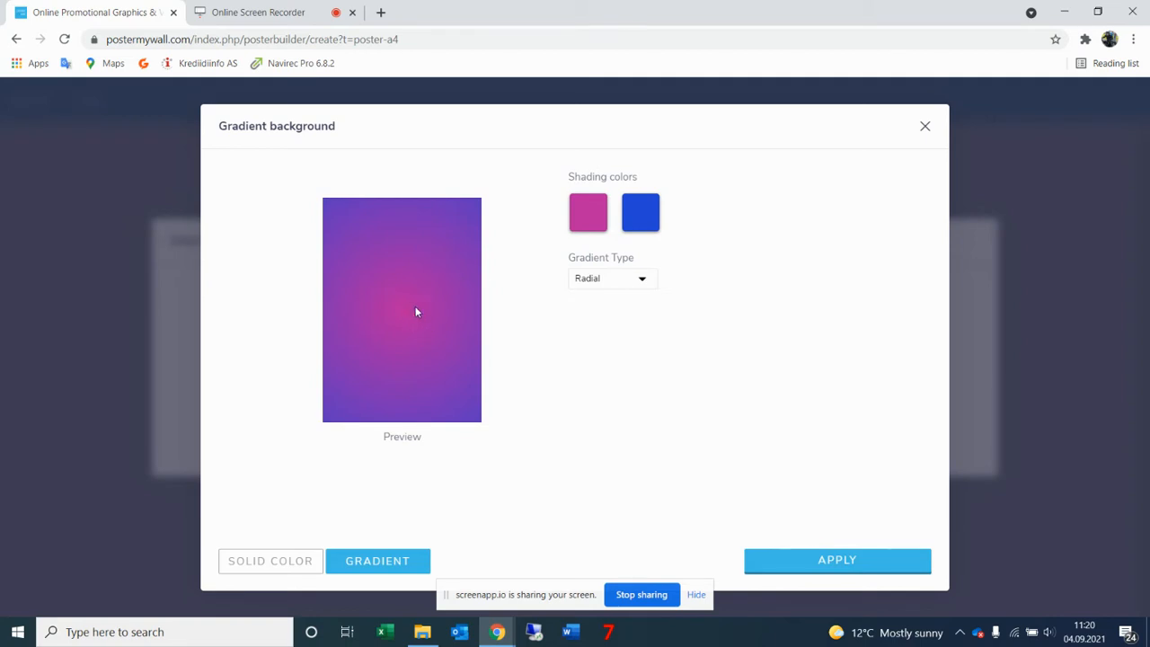
click(828, 562)
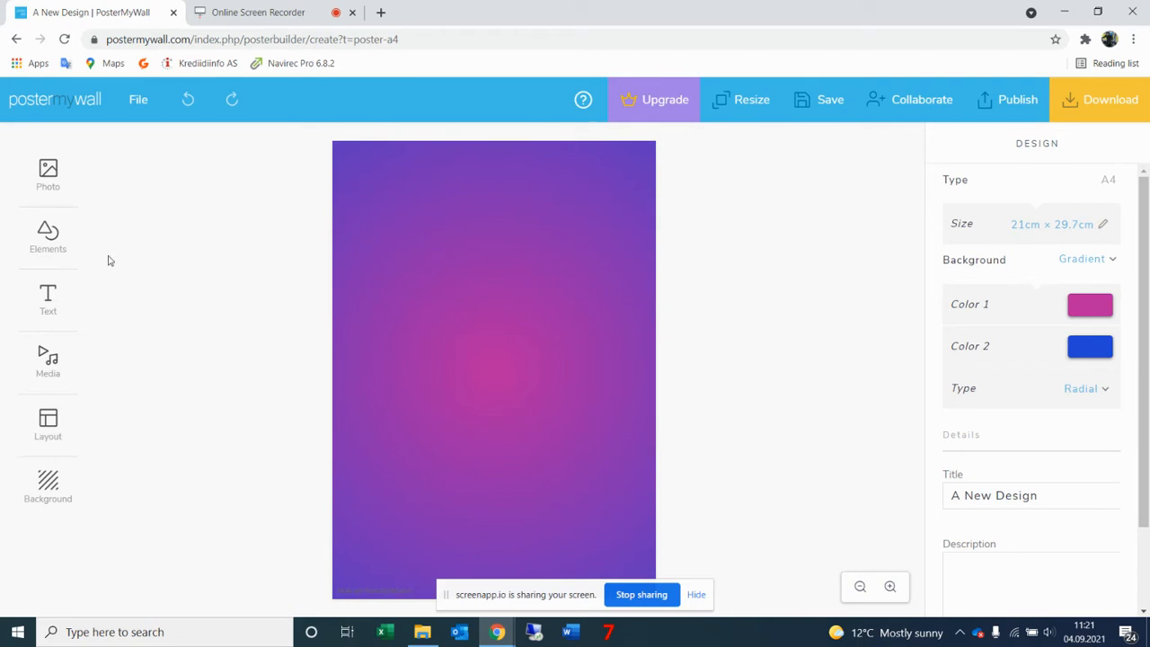
Start a fancy text reading "hjgf" with the Techno effect and the Kharnorric font.
click(45, 310)
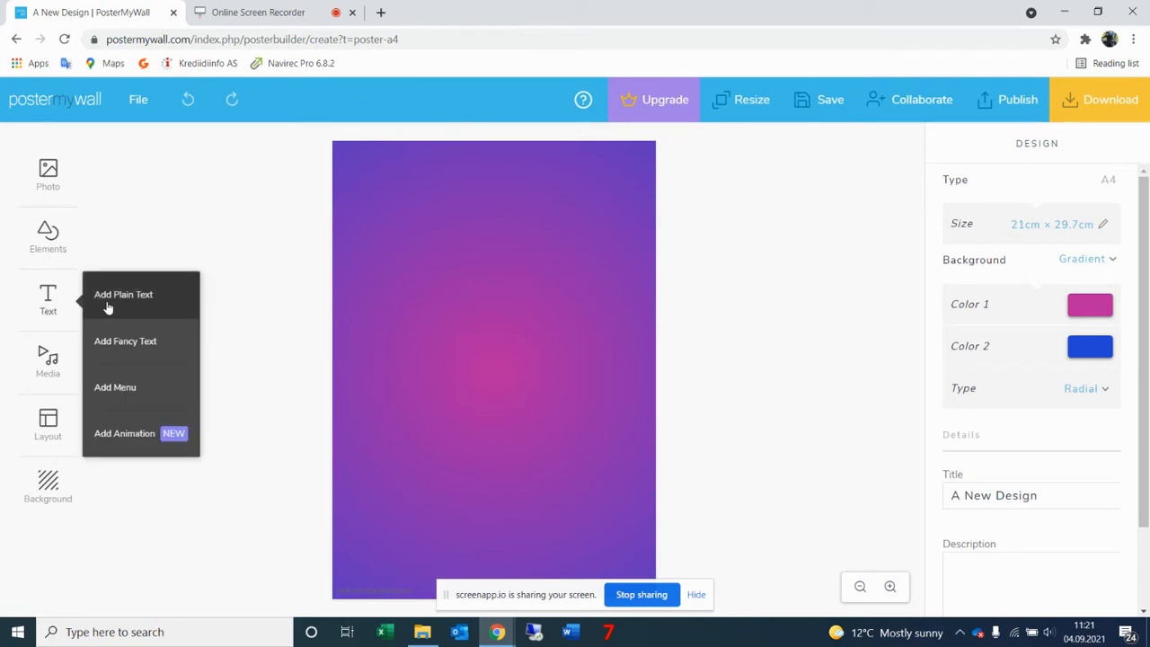
click(122, 346)
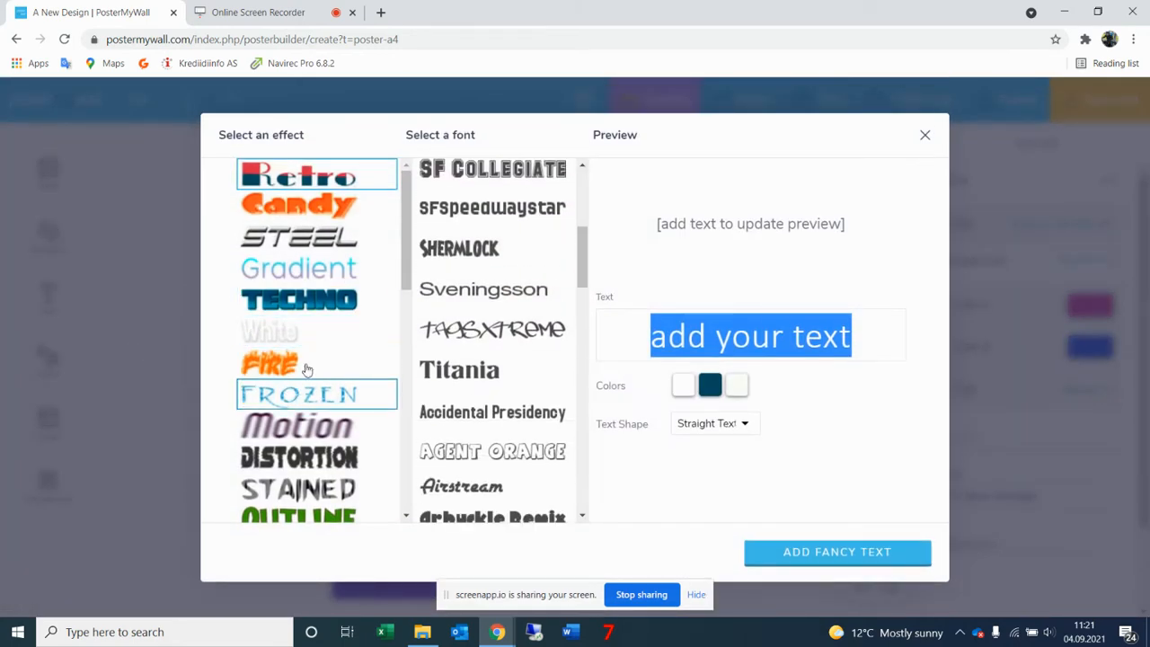
click(306, 306)
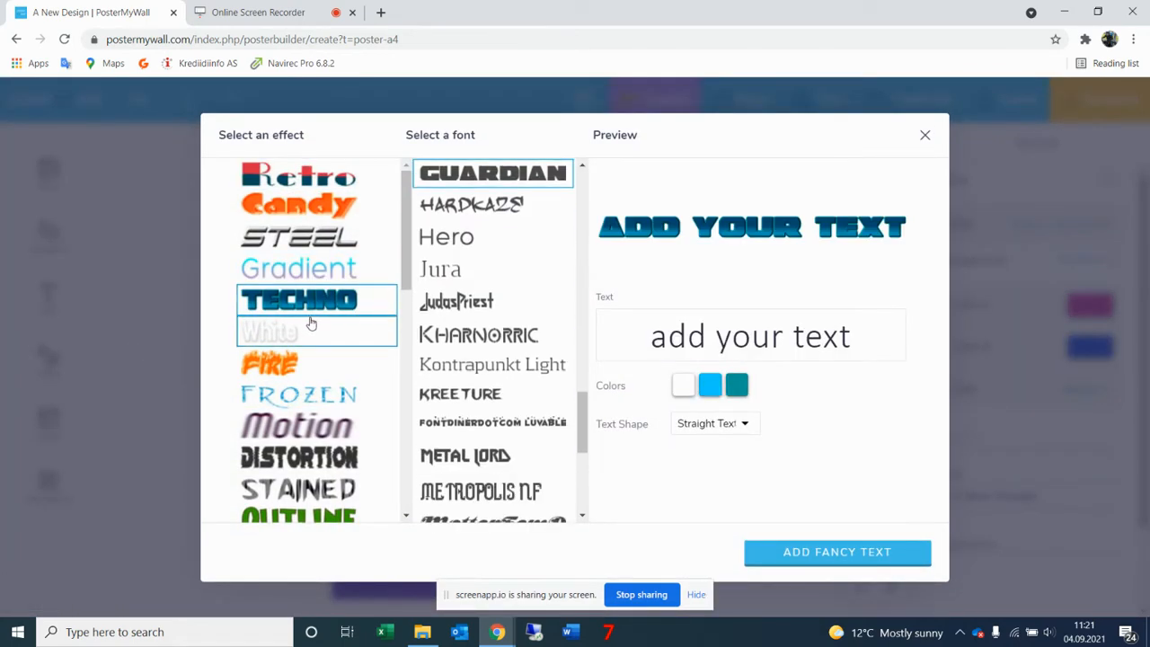
click(452, 344)
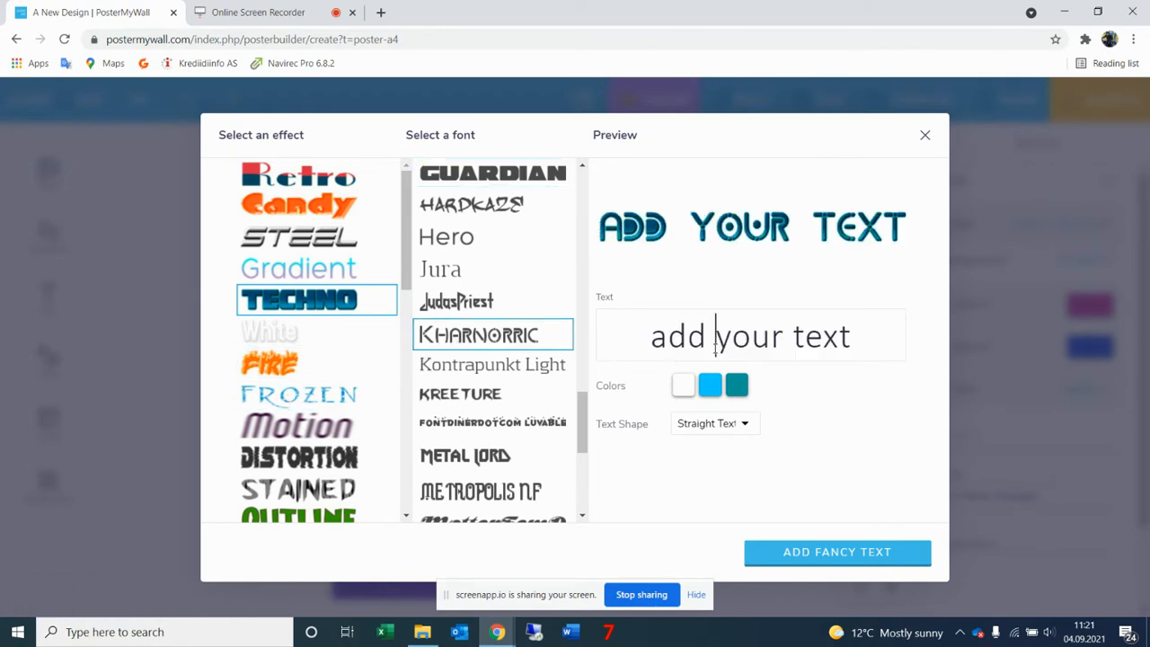
drag(852, 339, 629, 345)
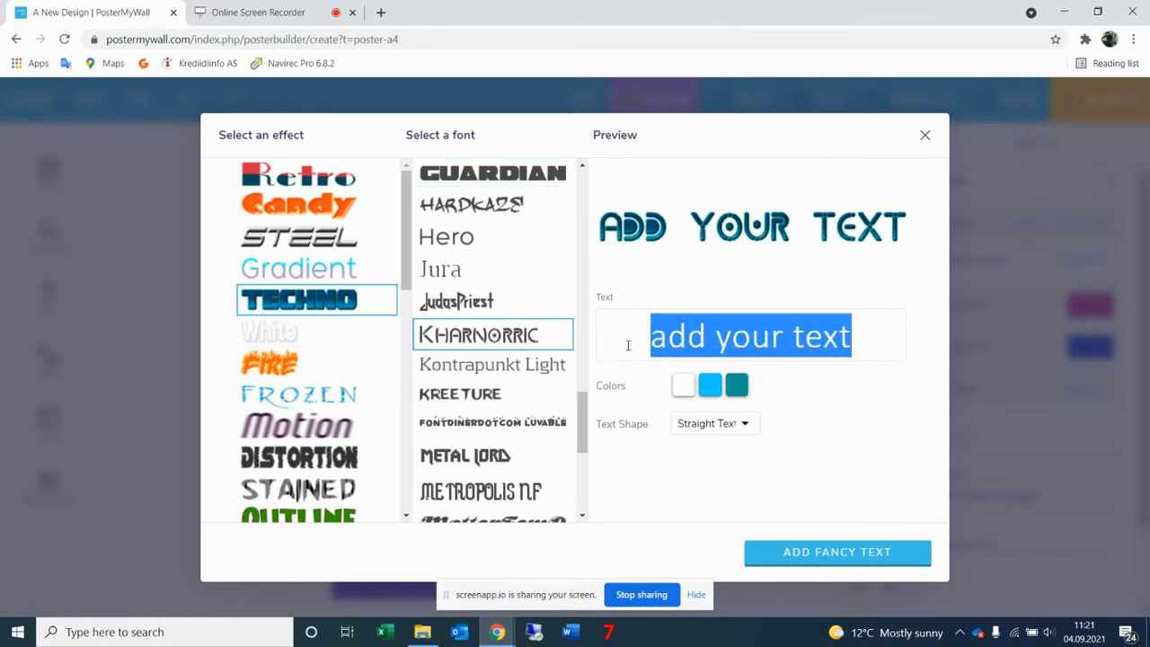
text(hjgf)
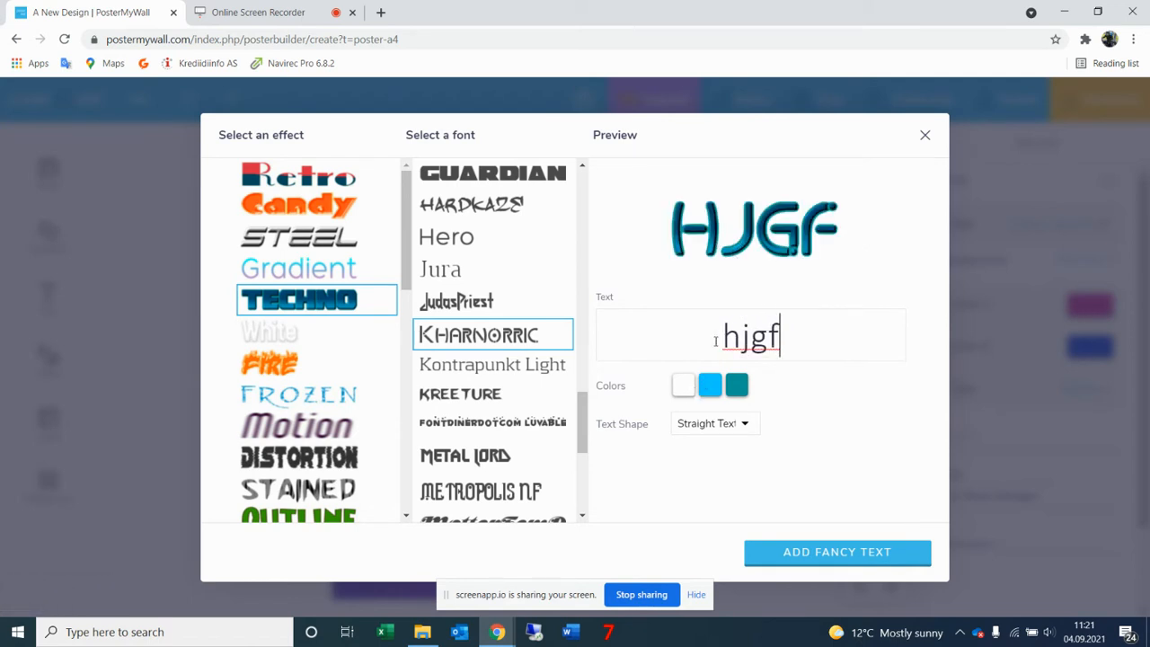
Set the fancy text's second colour to dark green (#354f23).
click(689, 389)
click(742, 422)
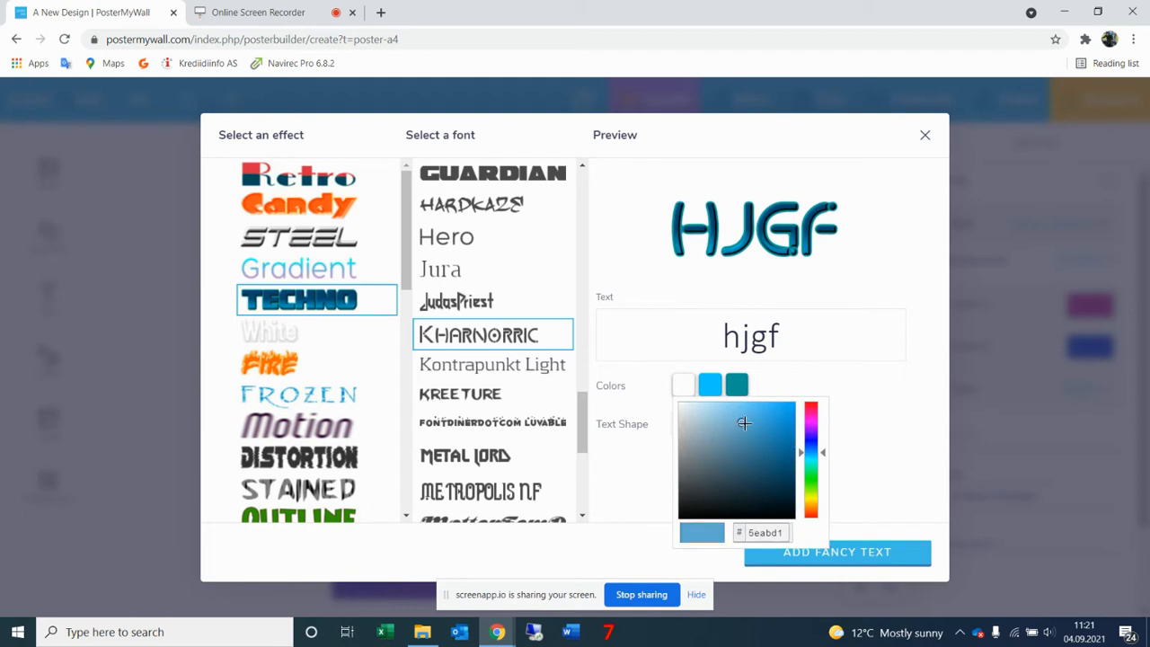
click(736, 385)
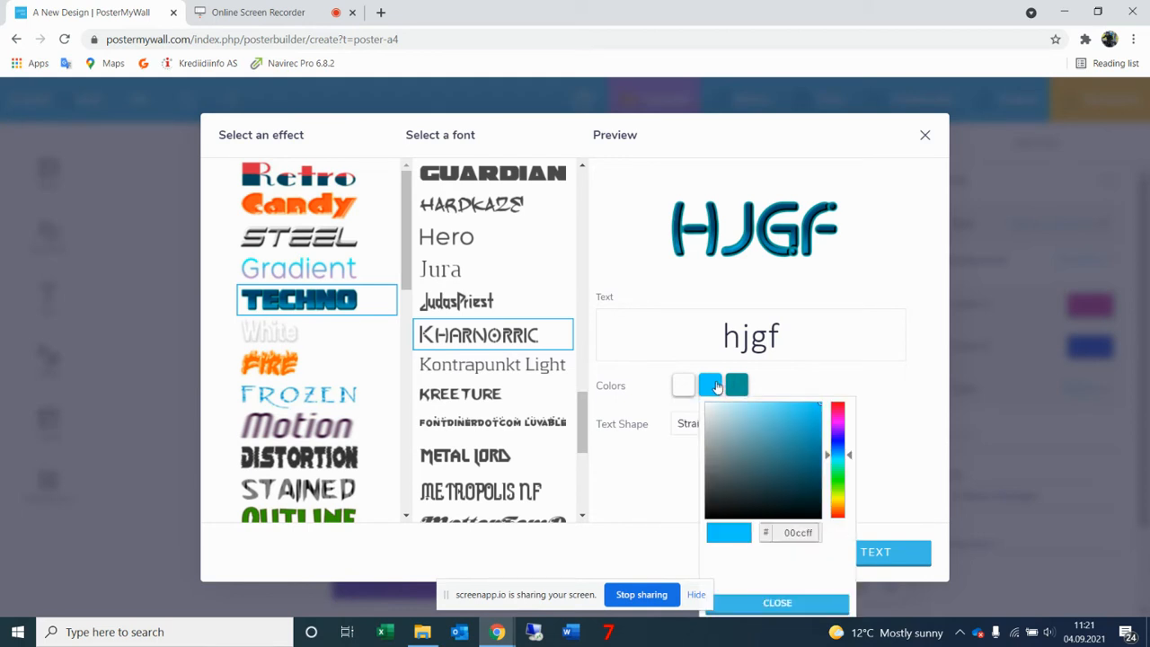
click(770, 482)
drag(827, 456, 826, 490)
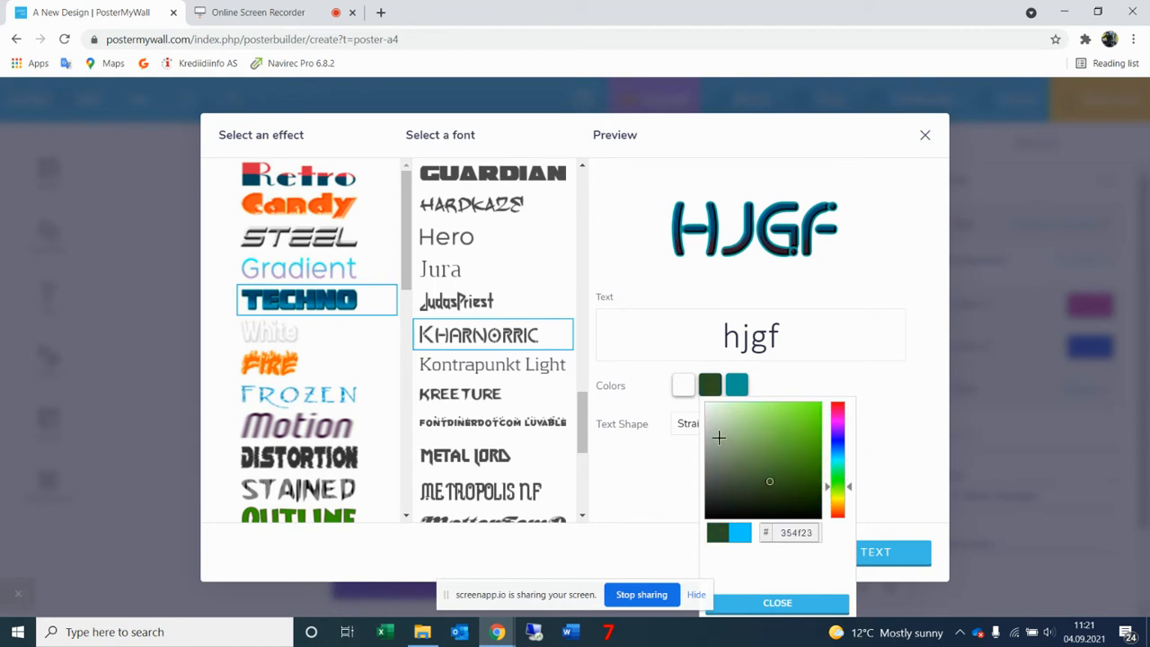
Set the fancy text's third colour to bright green (#1fcf13).
click(743, 389)
click(794, 439)
click(837, 423)
click(858, 468)
drag(854, 472, 855, 481)
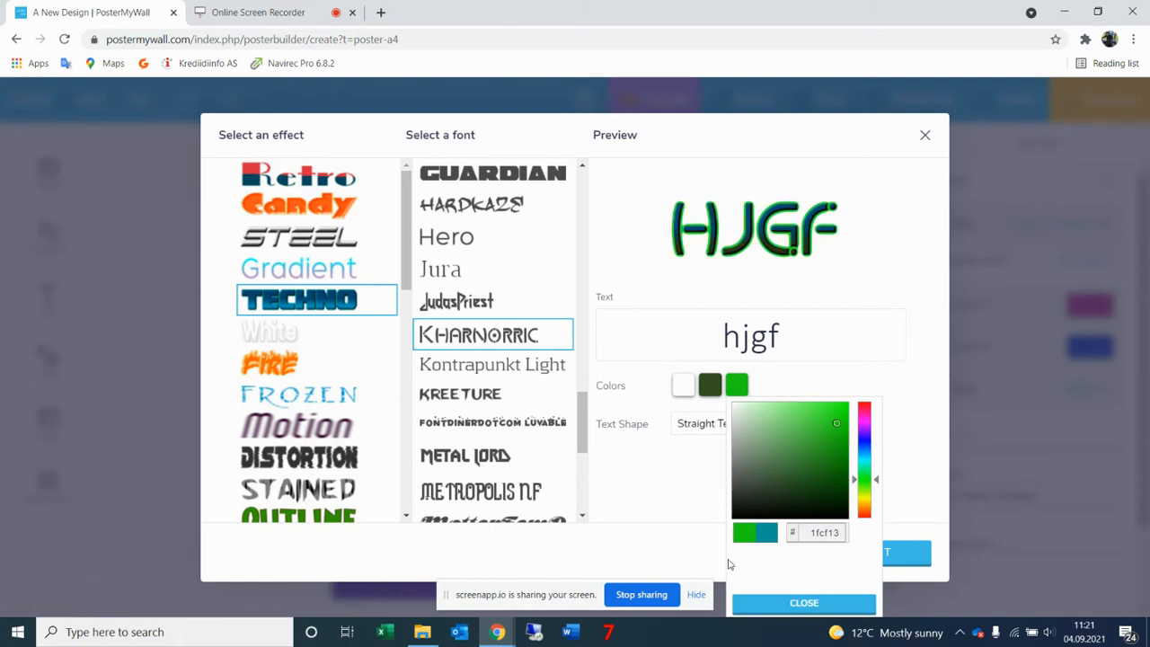
click(708, 493)
Try the Curve Up text shape on the fancy text with a near-maximum curve amount.
click(744, 426)
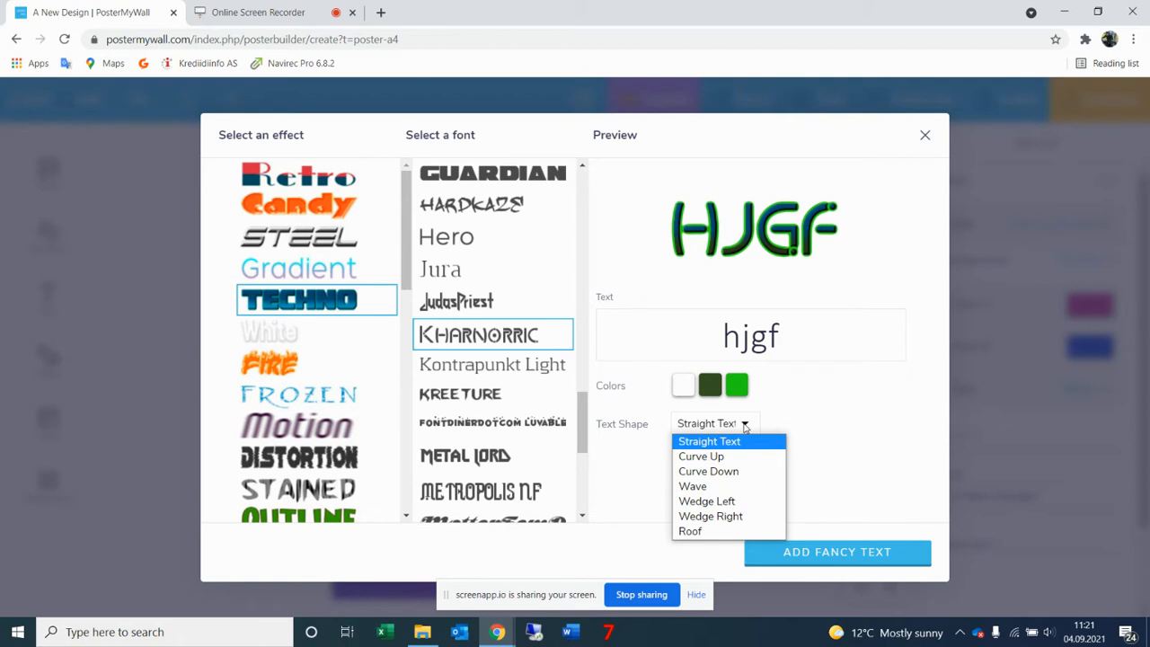
click(722, 457)
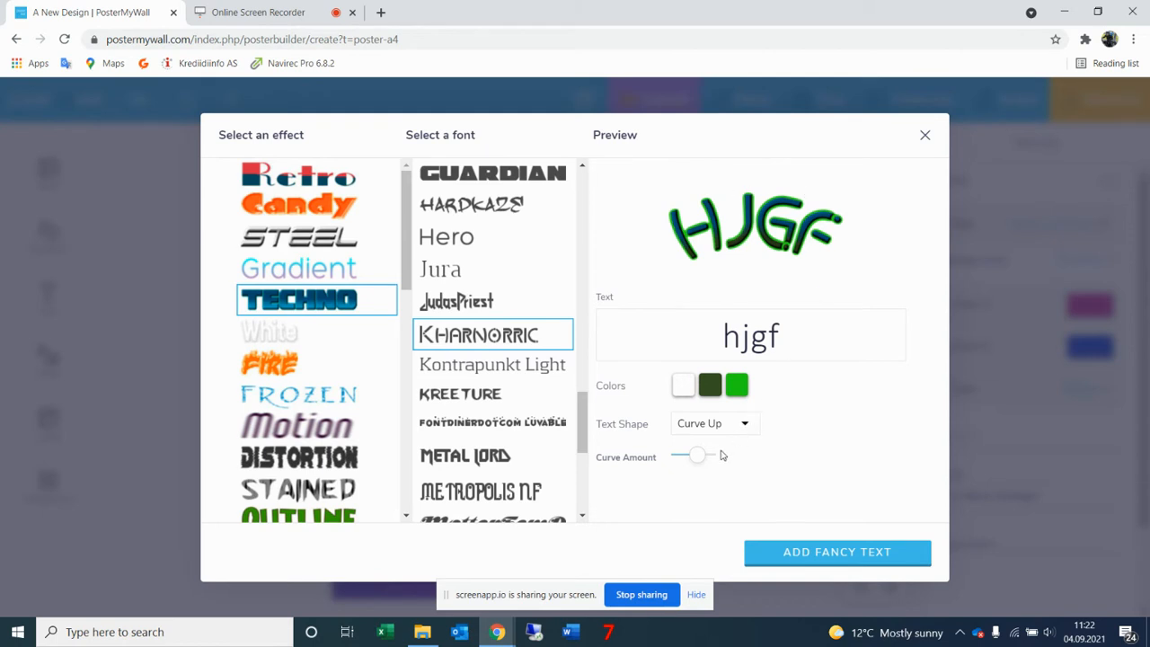
mouse_move(689, 457)
mouse_down()
mouse_move(678, 456)
mouse_move(709, 457)
mouse_up()
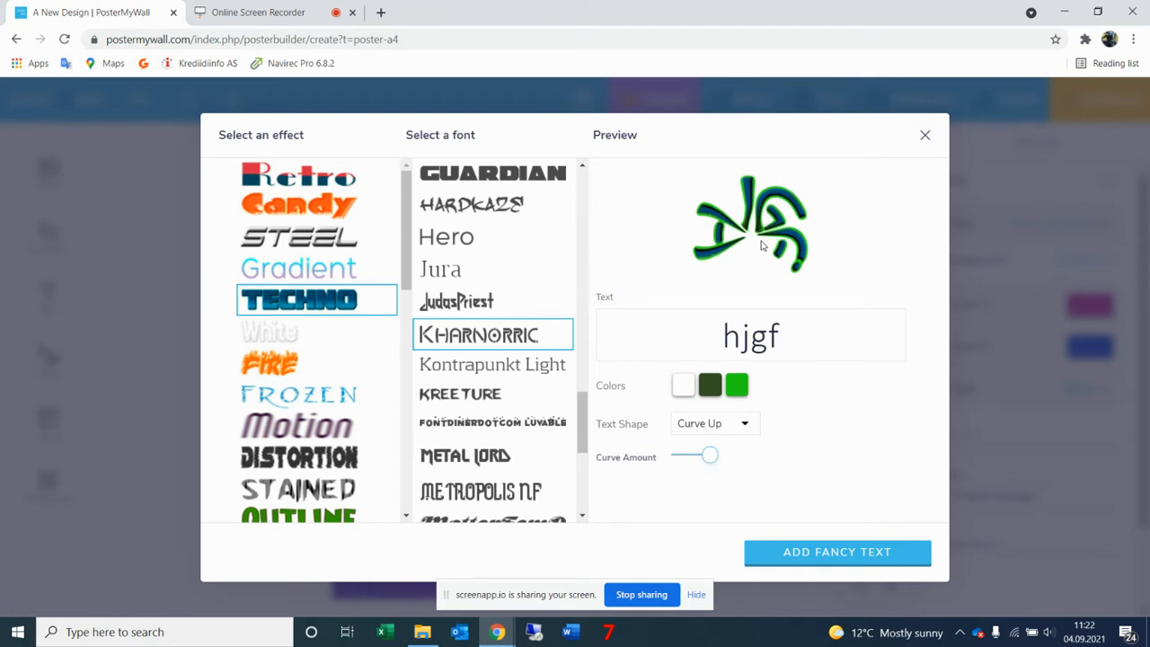
Try the Curve Down text shape on the fancy text with a near-maximum curve amount.
click(756, 428)
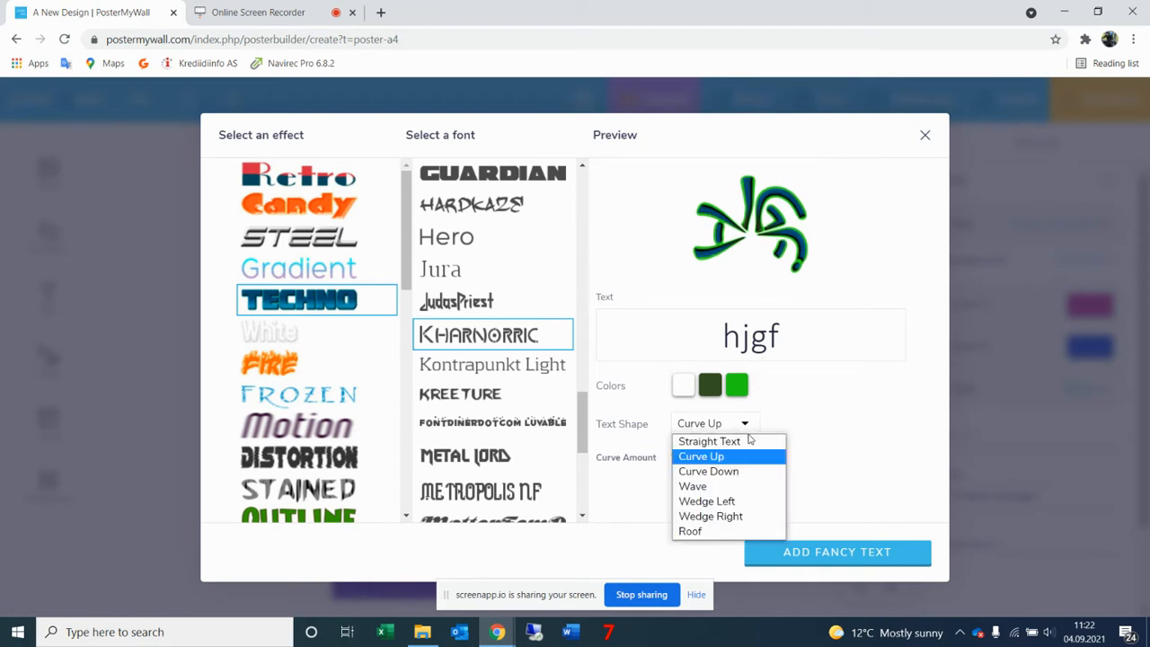
click(726, 471)
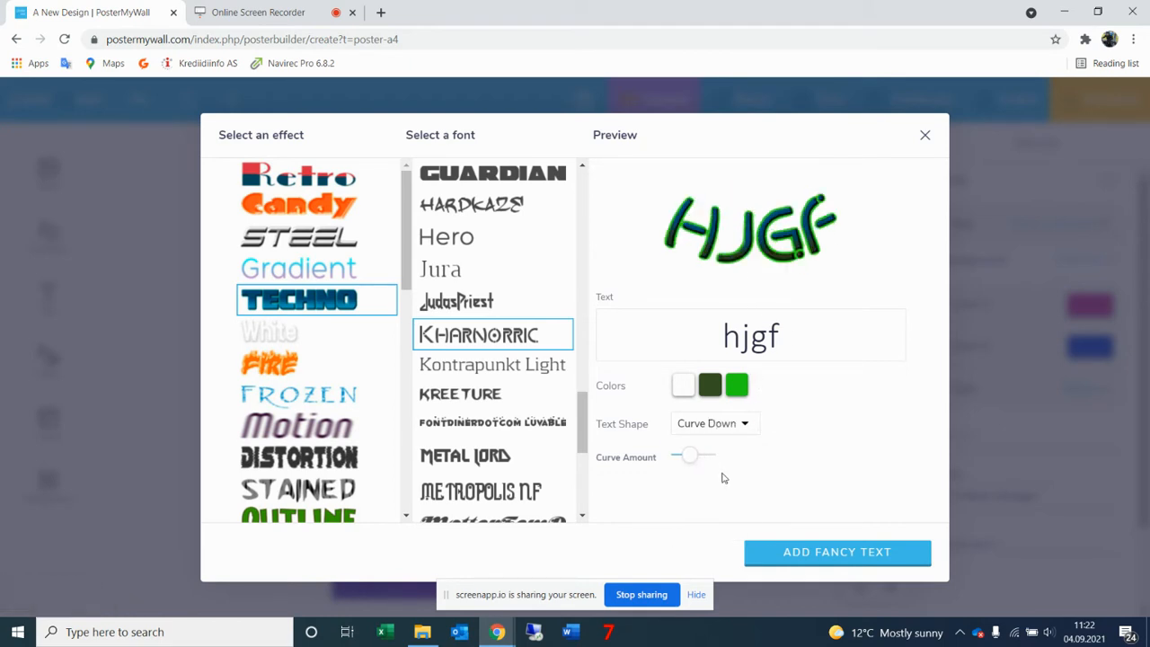
drag(689, 456, 712, 458)
Try the Wave text shape on the fancy text with more wave bends.
click(742, 428)
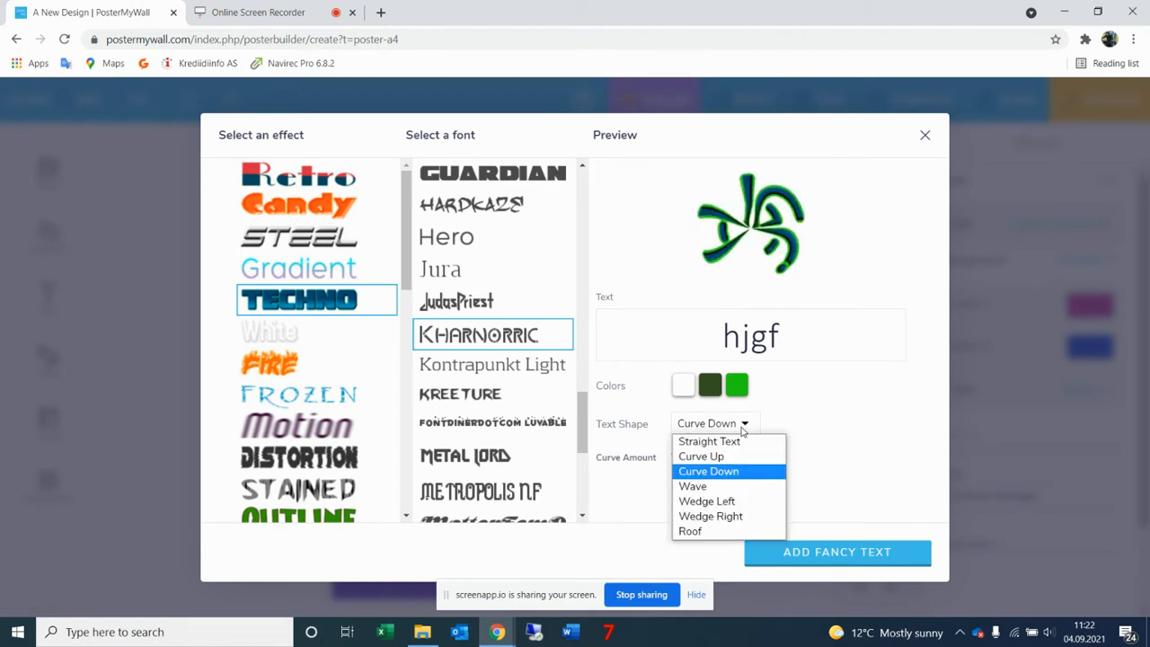
click(737, 487)
drag(673, 458, 699, 467)
Set the fancy text's shape to Wedge Left.
click(743, 431)
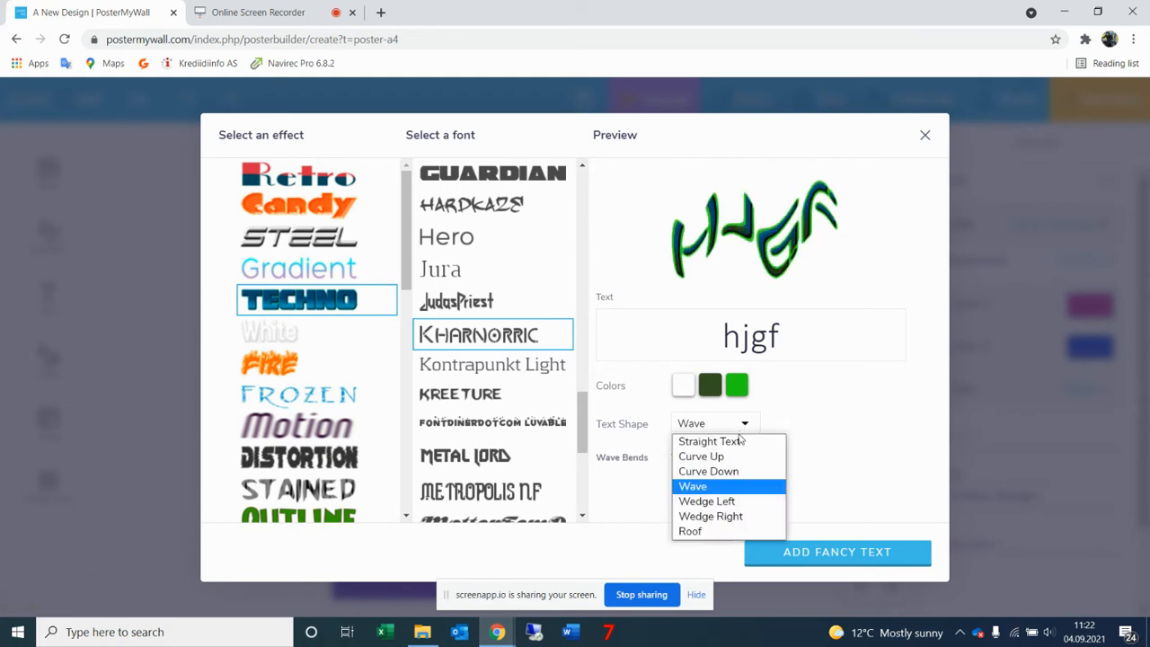
click(727, 500)
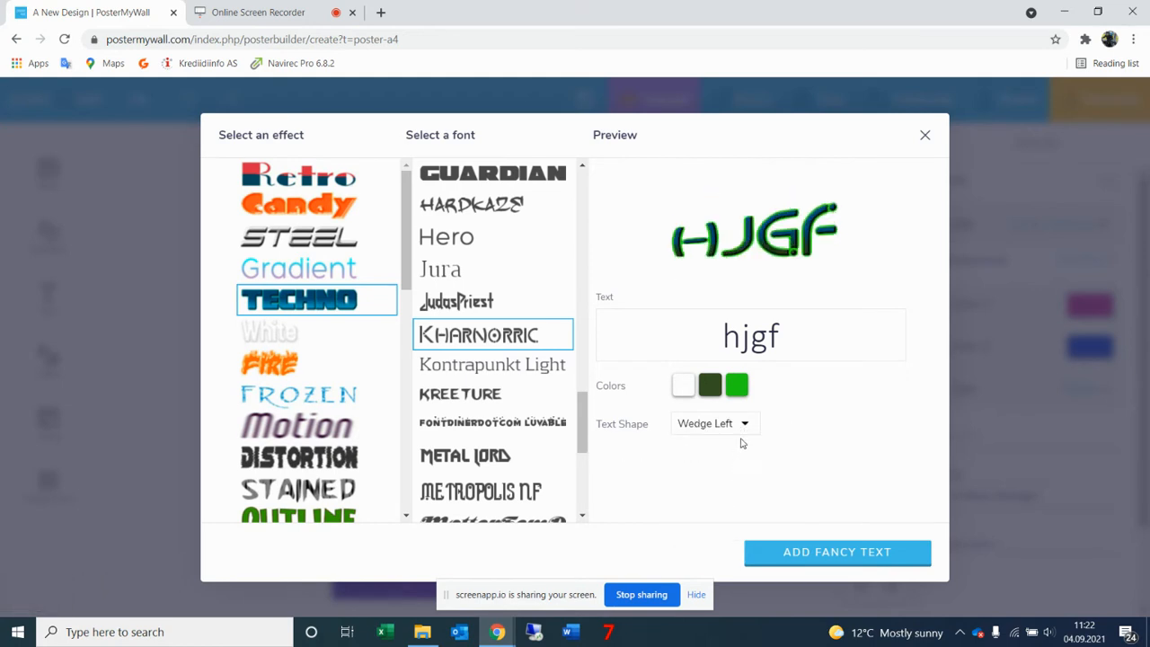
Try the Wedge Right and Roof shapes on the fancy text, and close the editor without adding it.
click(746, 427)
click(726, 514)
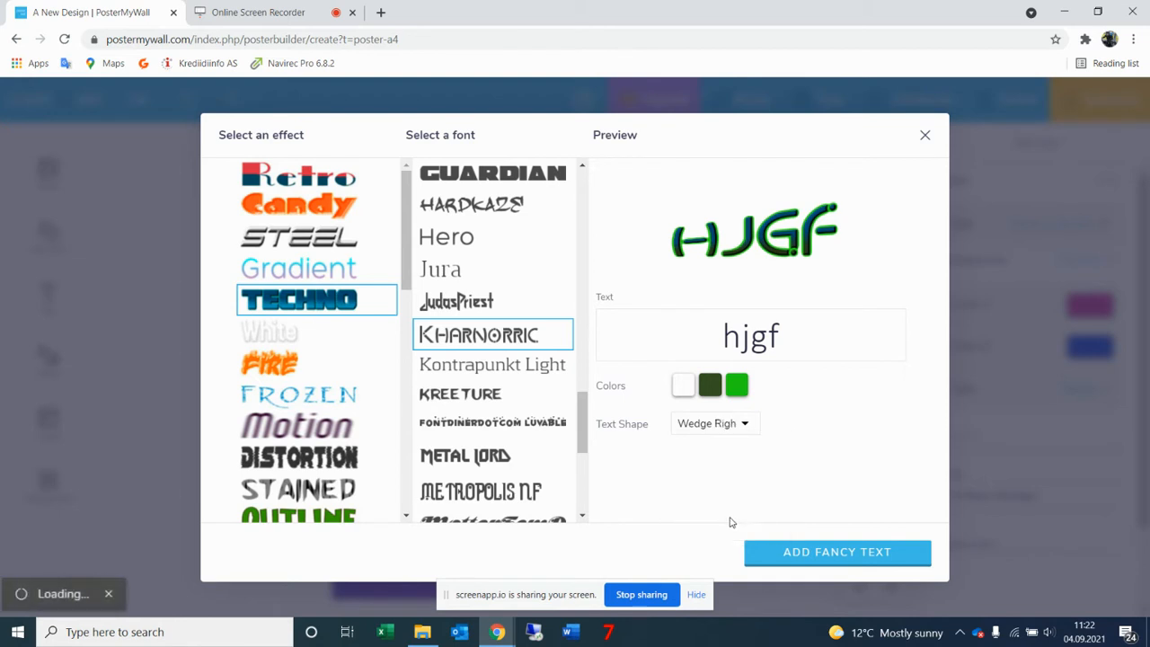
click(740, 429)
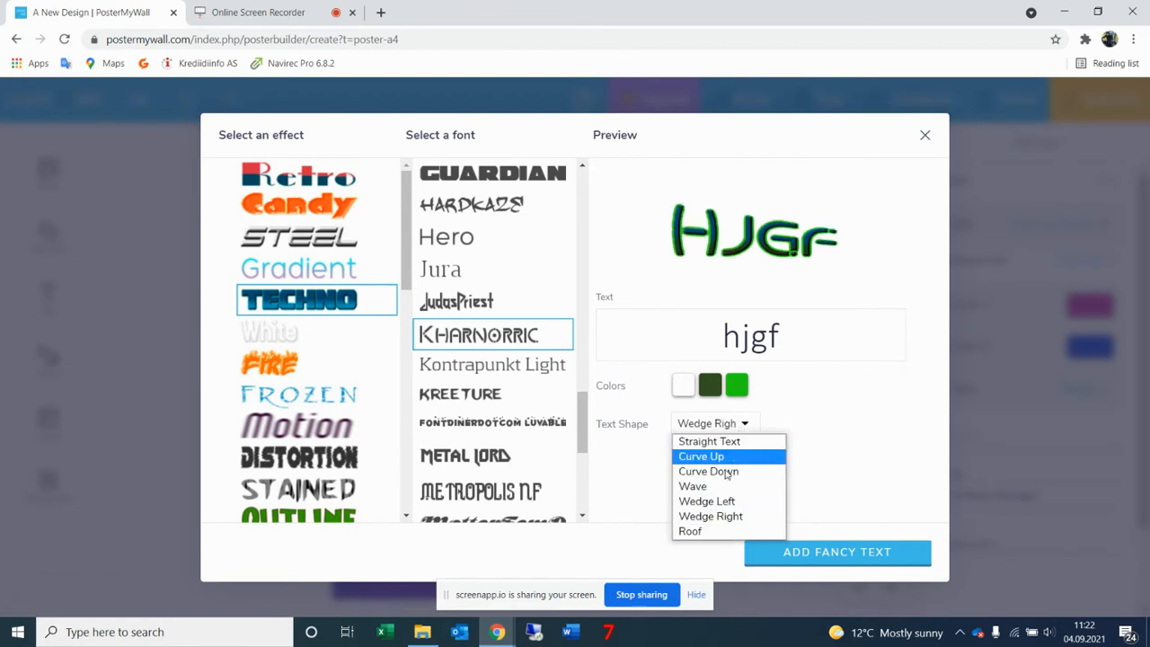
click(711, 534)
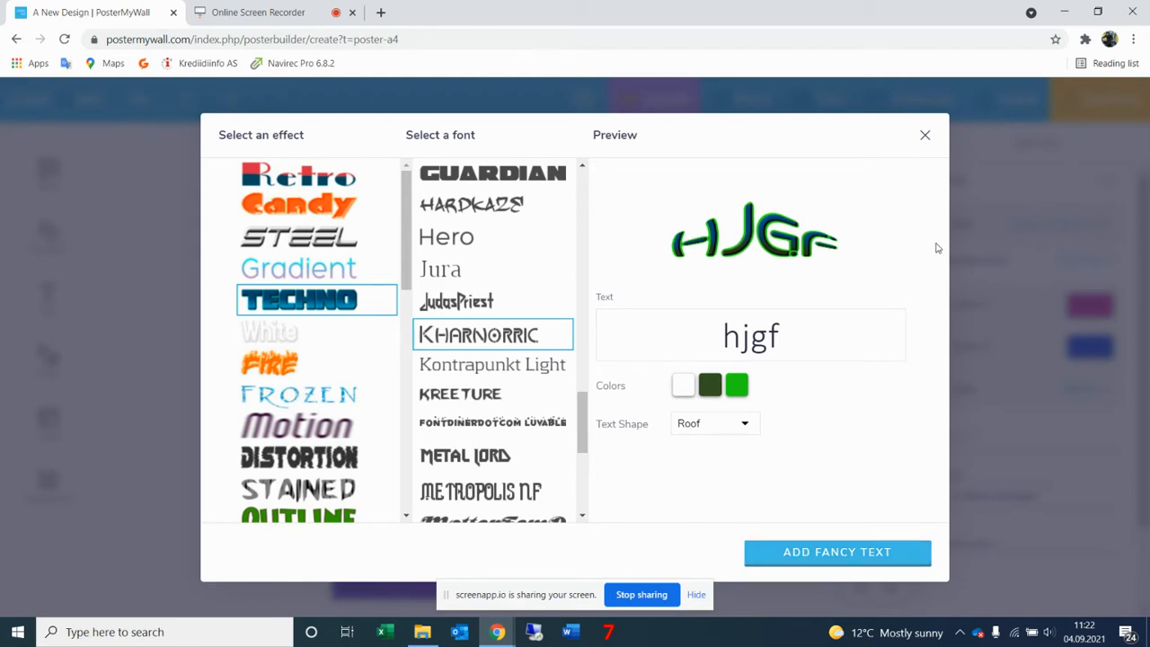
click(927, 136)
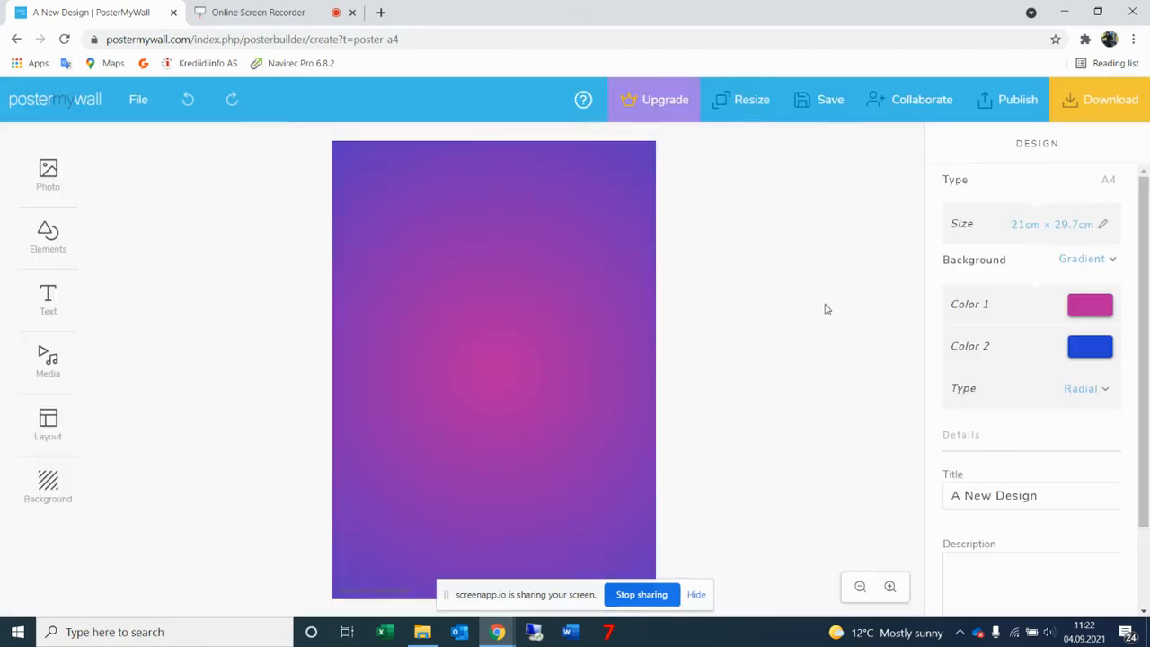
Add a plain text box and stretch it to cover most of the poster, leaving a margin around it.
click(53, 300)
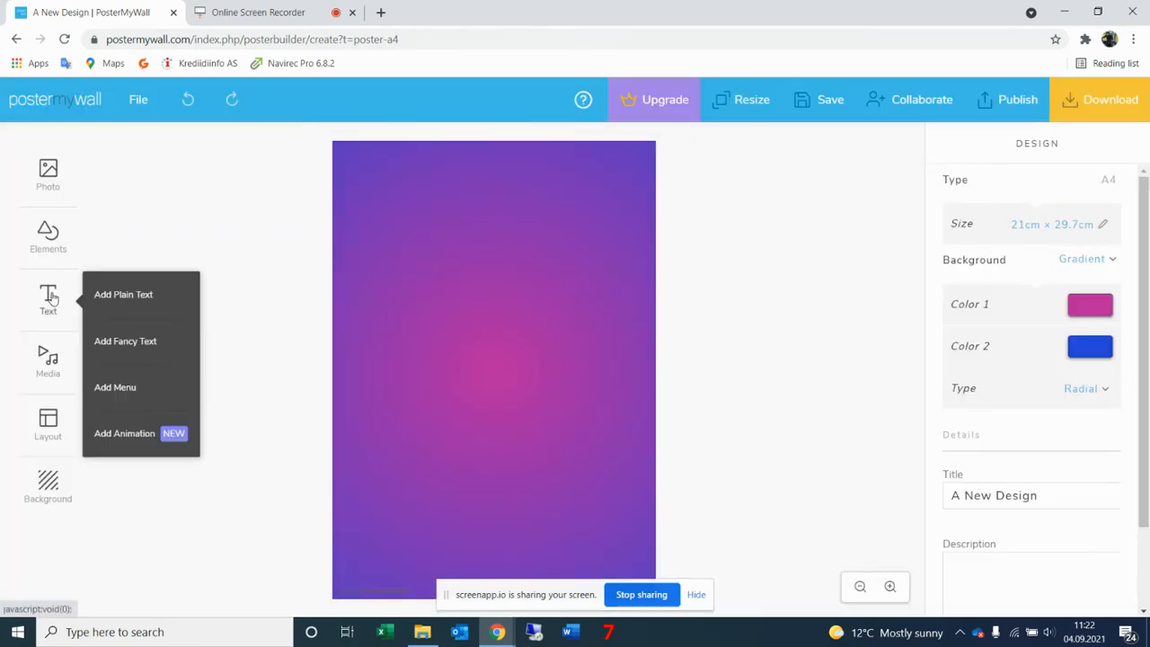
click(142, 305)
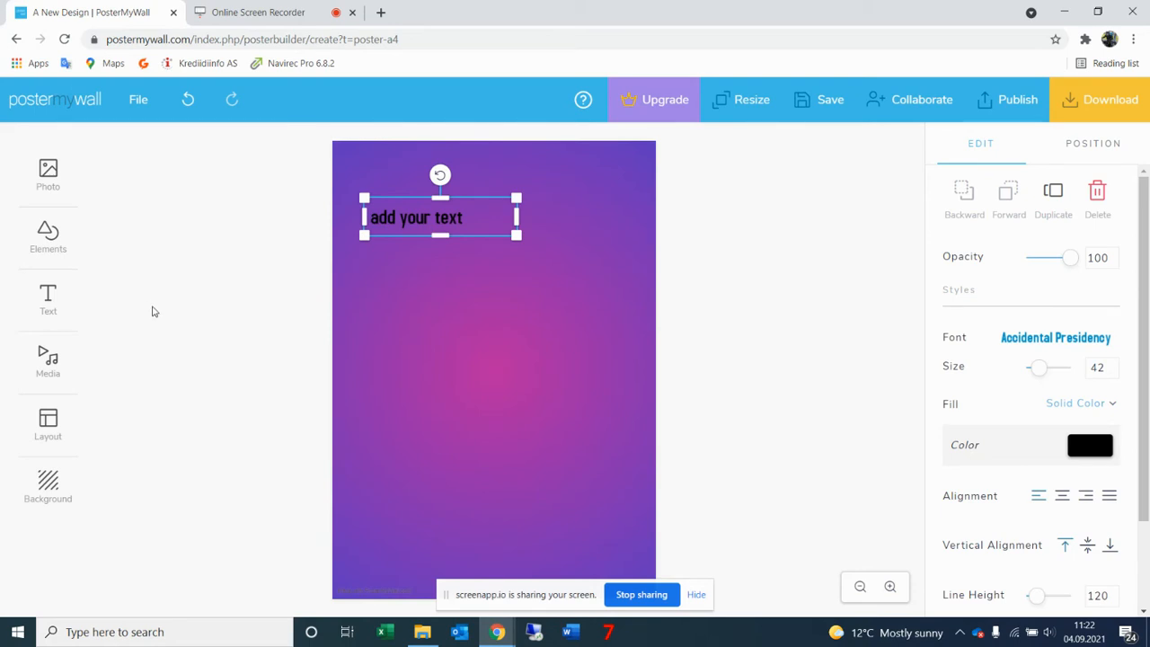
drag(441, 197, 441, 160)
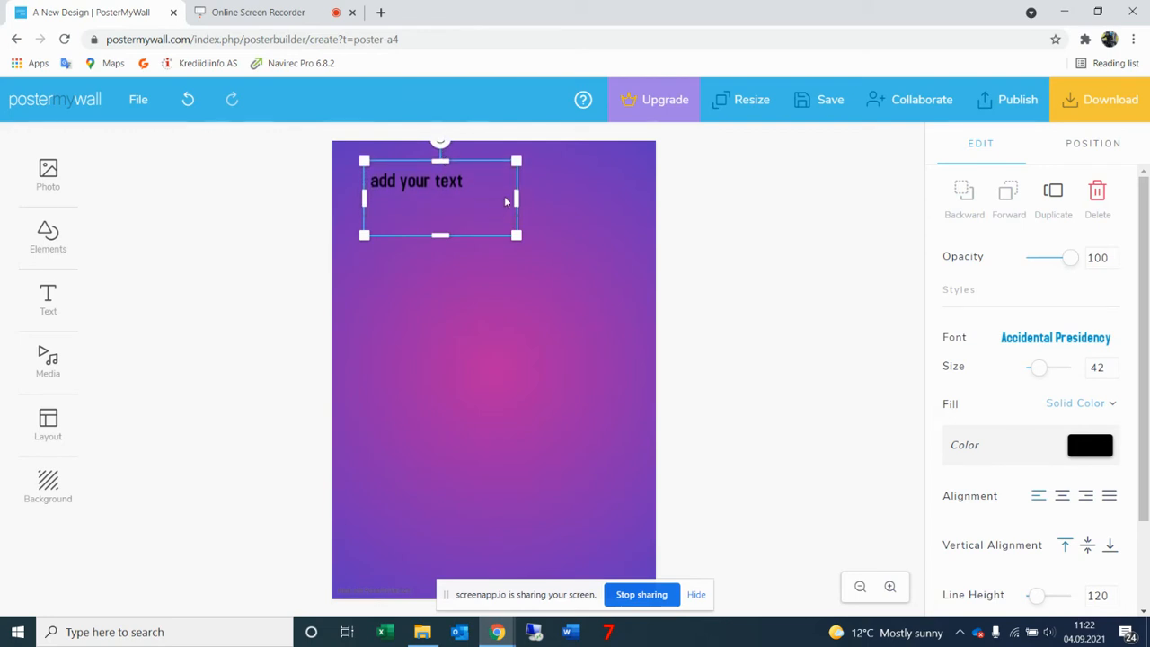
drag(517, 196, 636, 205)
drag(501, 236, 465, 573)
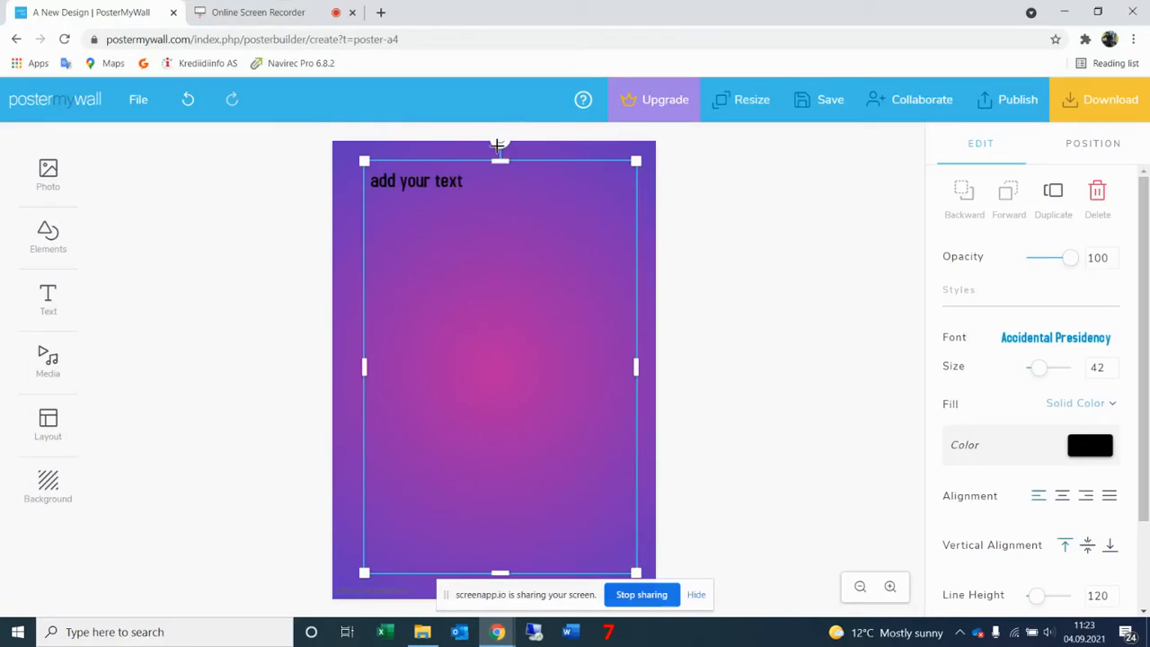
drag(500, 160, 501, 185)
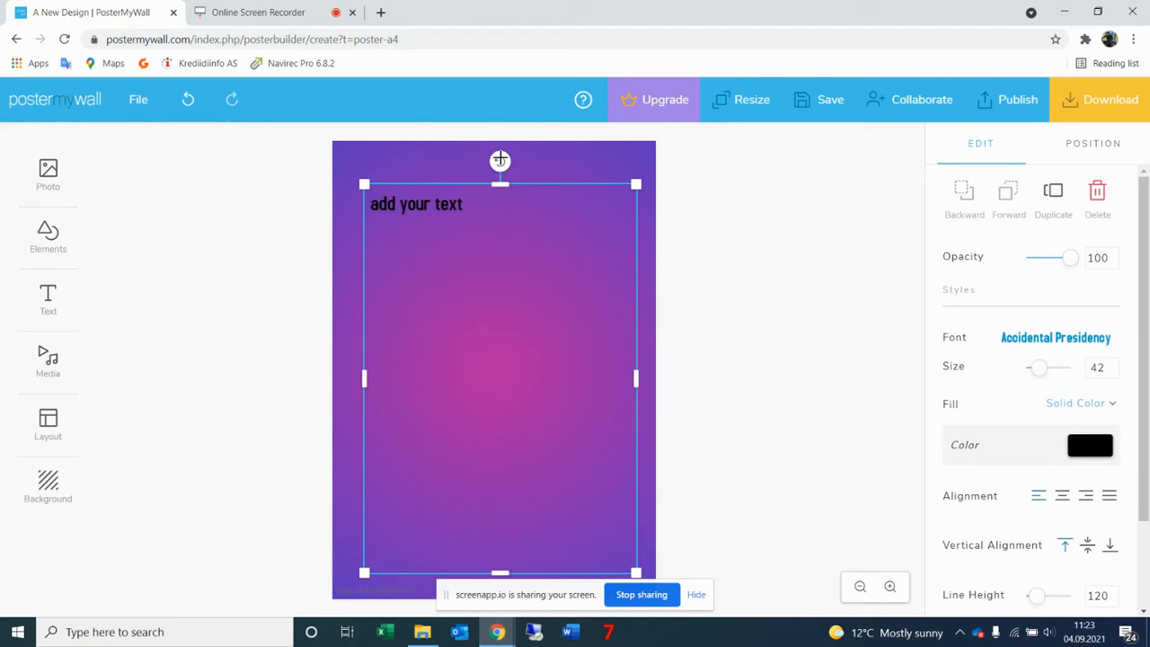
mouse_move(501, 161)
mouse_down()
mouse_move(531, 164)
mouse_move(447, 166)
mouse_move(529, 165)
mouse_move(500, 162)
mouse_up()
Replace the placeholder text with a long unbroken filler string starting with "f<dgfdhgdjhxgkhjgzhfbfgdjfk" and leave text editing.
click(425, 212)
drag(475, 206, 366, 207)
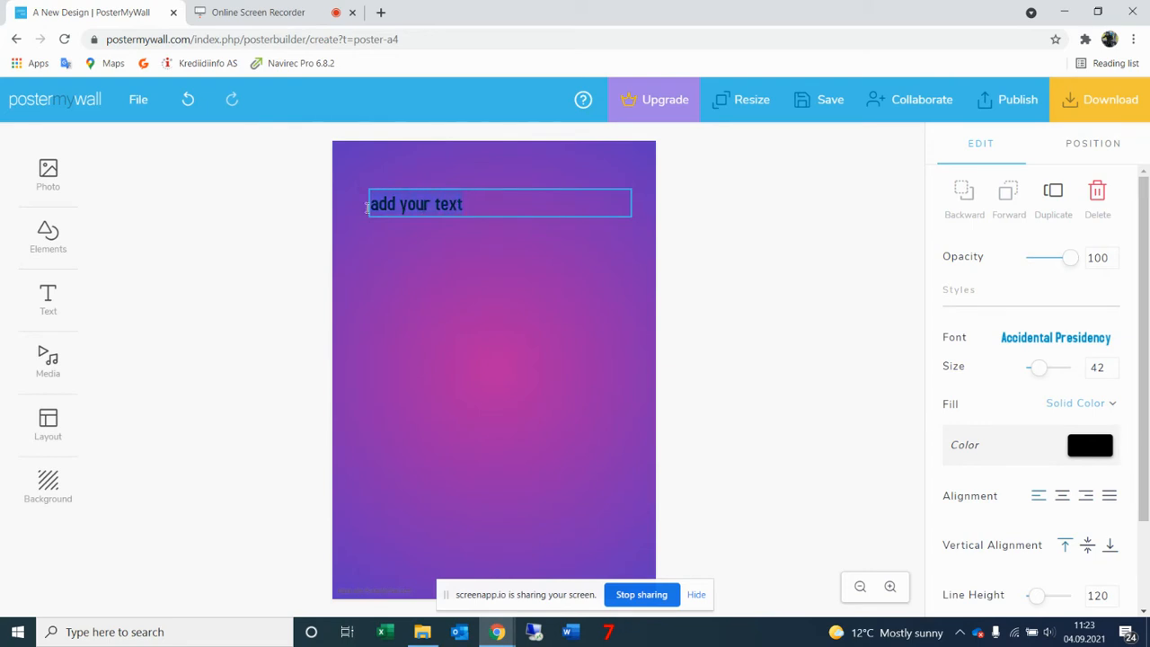
key(BackSpace)
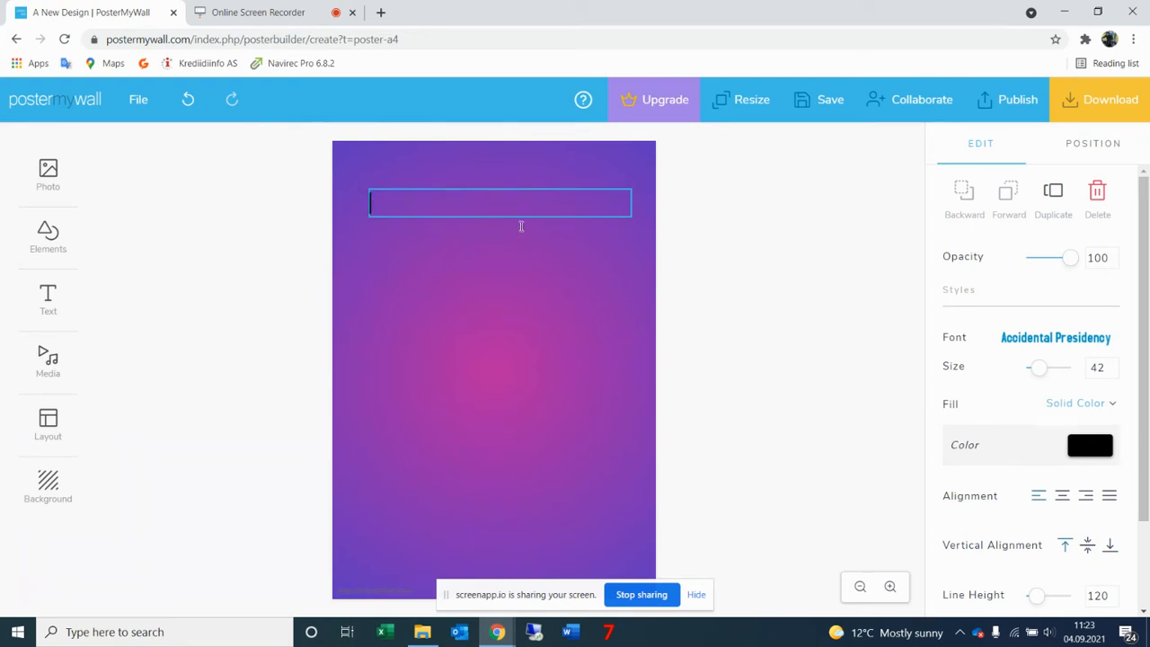
text(f<dgfdhgdjhxgkhjgzhfbfgdjfkjdskfjkdsjfk)
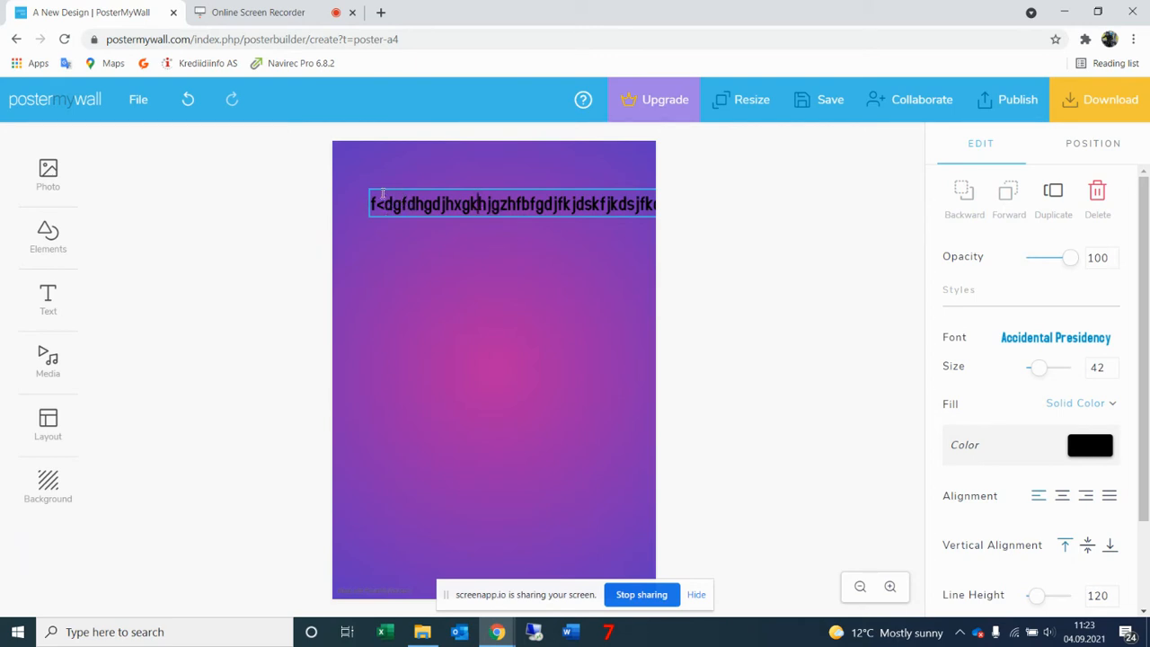
click(490, 223)
click(513, 211)
click(512, 211)
drag(373, 203, 673, 210)
click(689, 214)
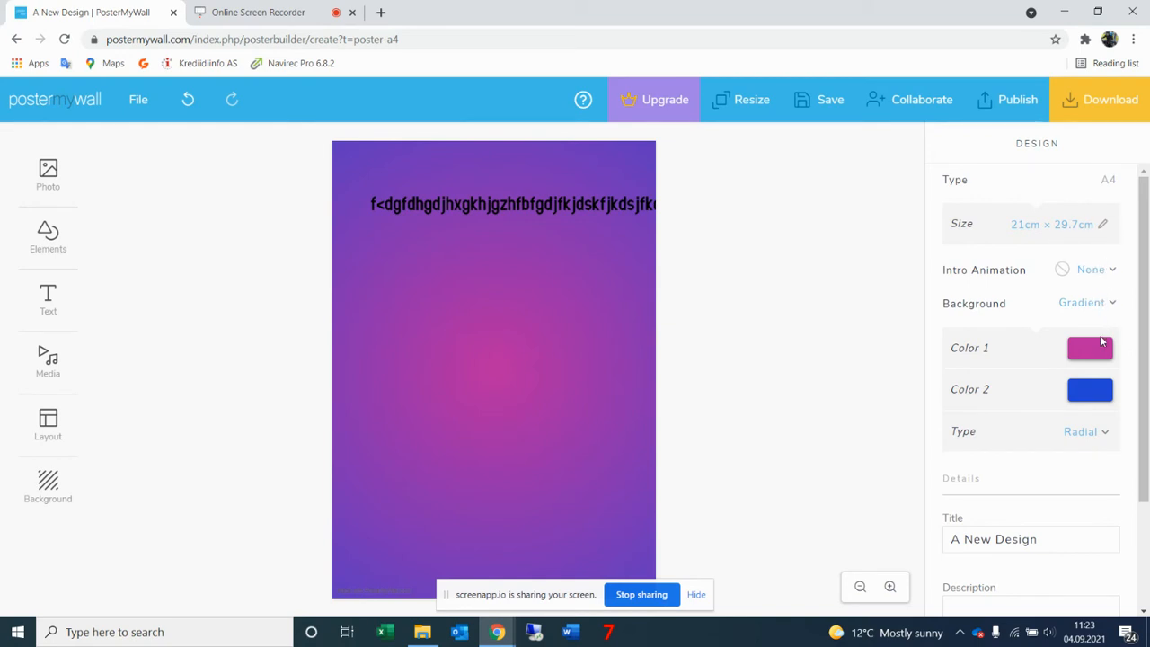
Reduce the filler text's font size to 22.
scroll(1081, 414, down, 2)
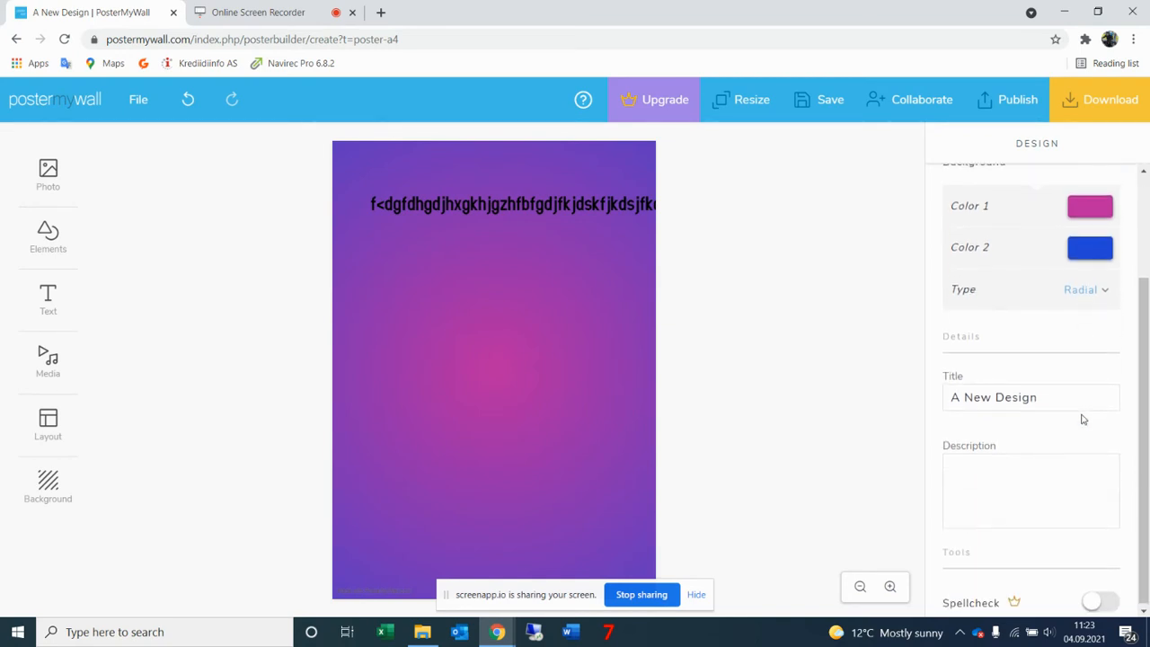
scroll(1083, 418, up, 2)
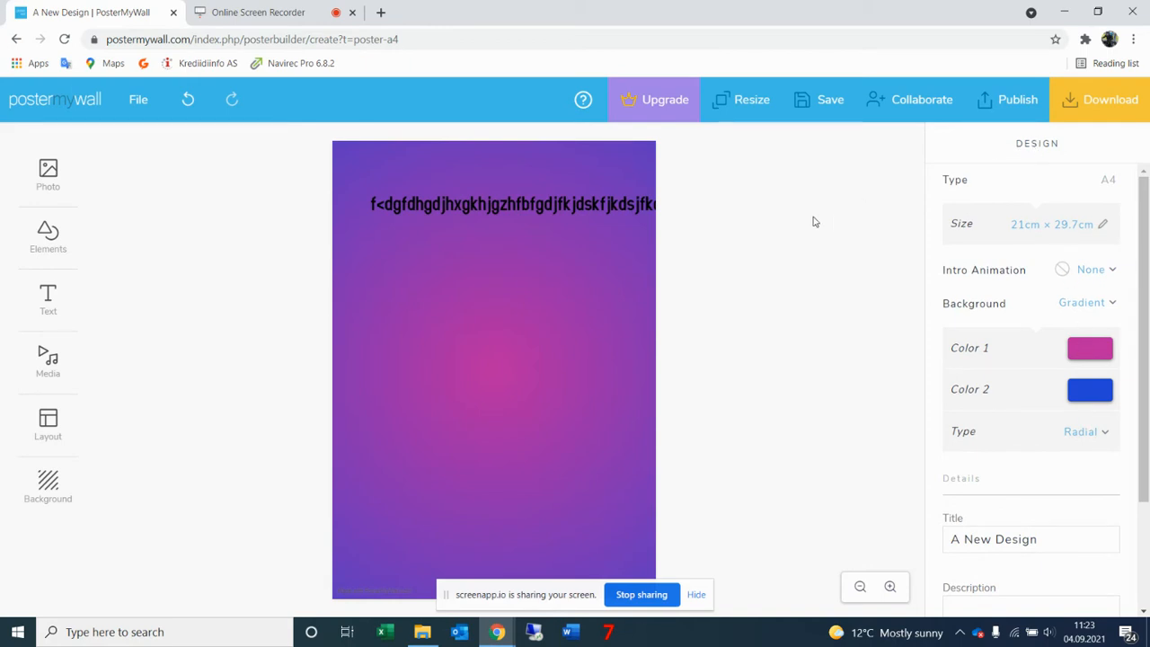
click(581, 235)
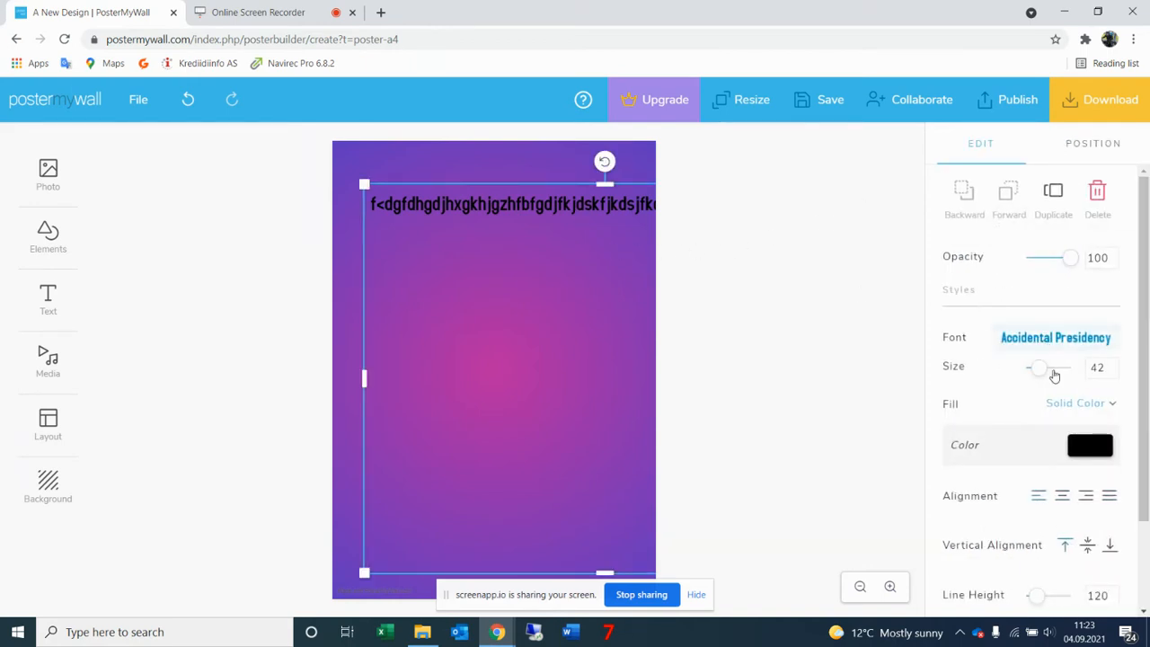
click(1114, 372)
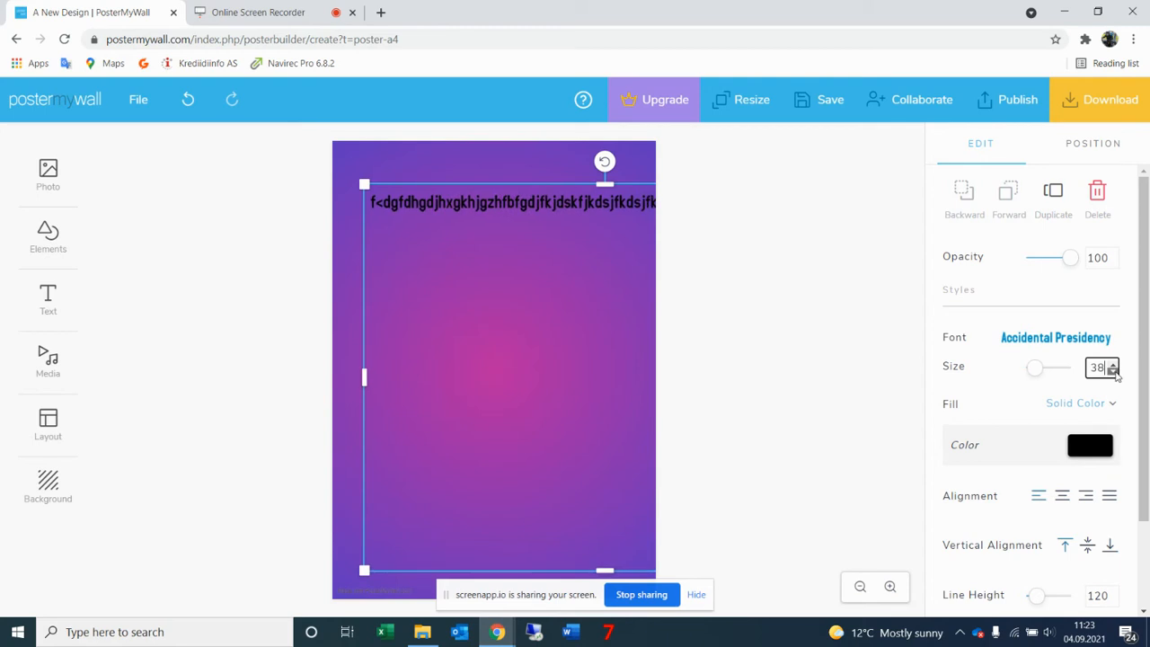
click(1114, 372)
click(1114, 372)
click(1114, 372)
click(1114, 372)
click(1114, 372)
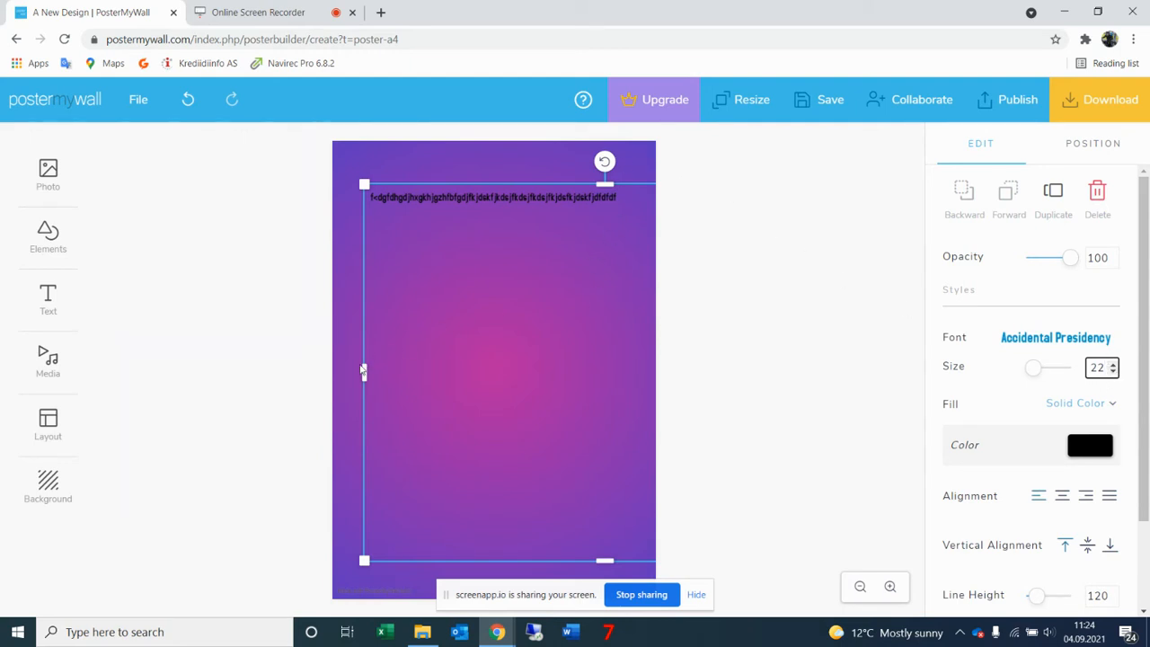
Shorten the text box from below to about mid-poster and move its left edge slightly inward.
drag(364, 371, 365, 346)
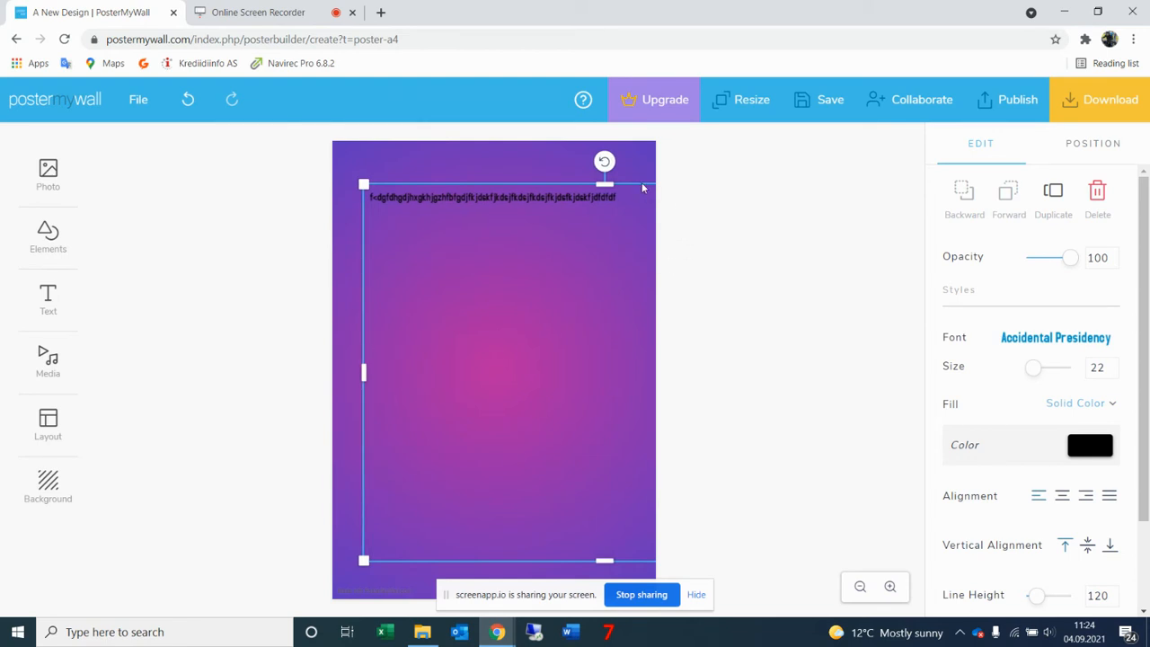
drag(602, 560, 602, 431)
mouse_move(363, 306)
mouse_down()
mouse_move(462, 307)
mouse_move(389, 307)
mouse_up()
drag(634, 310, 541, 298)
click(606, 185)
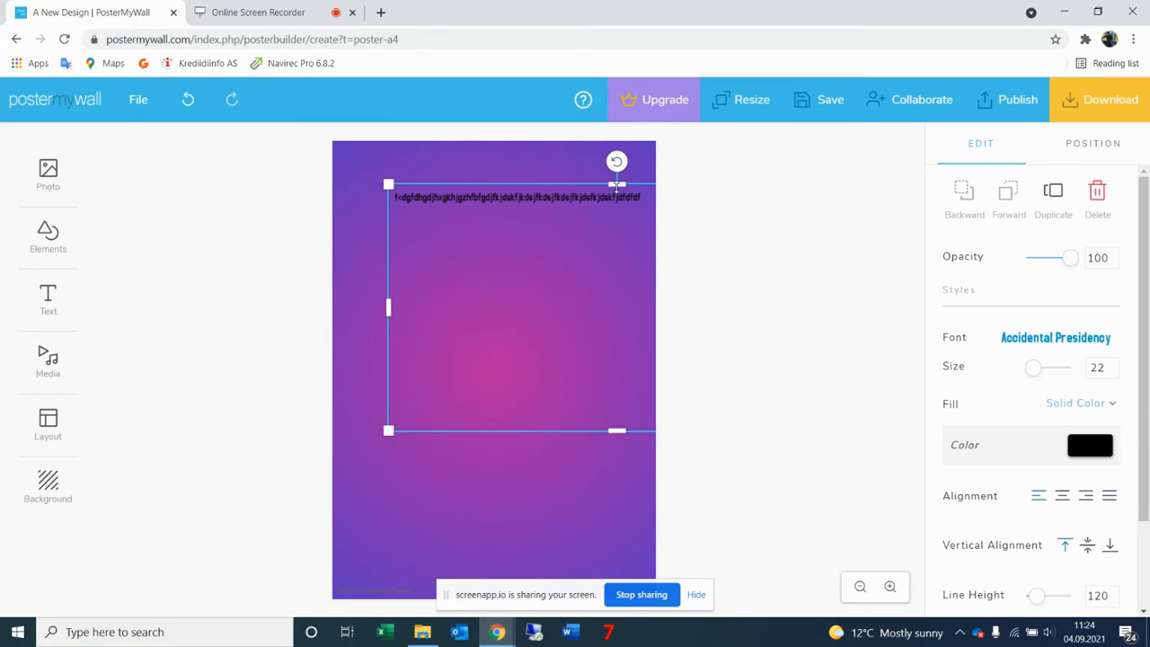
click(709, 291)
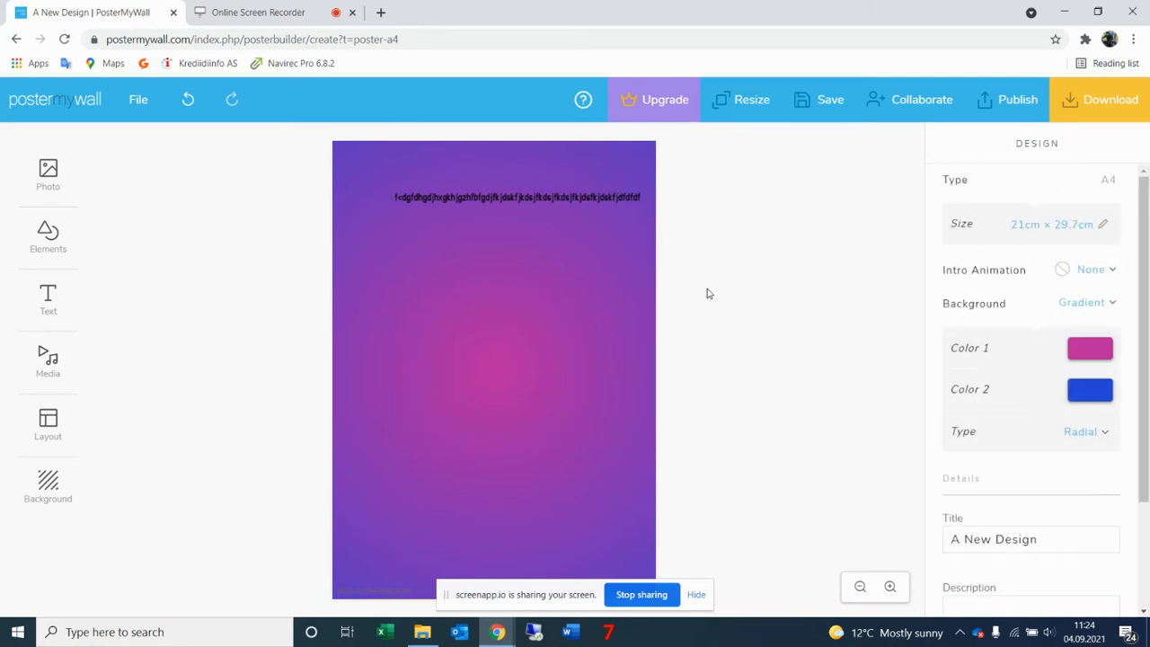
Delete the filler text box from the poster.
click(555, 204)
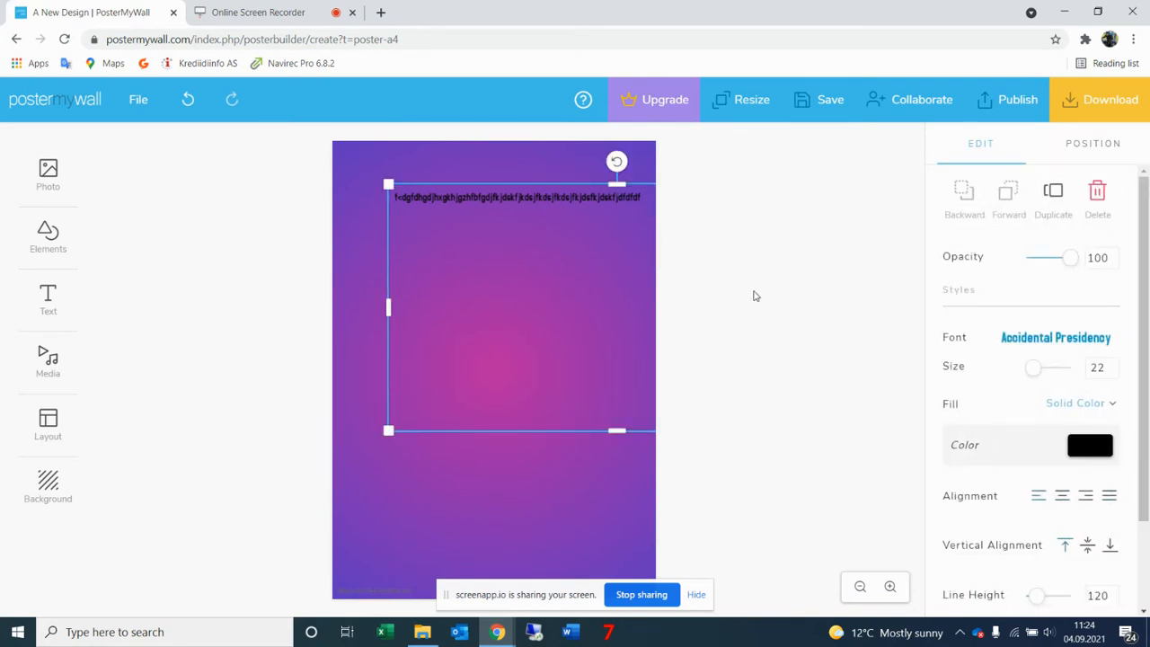
click(560, 257)
click(566, 213)
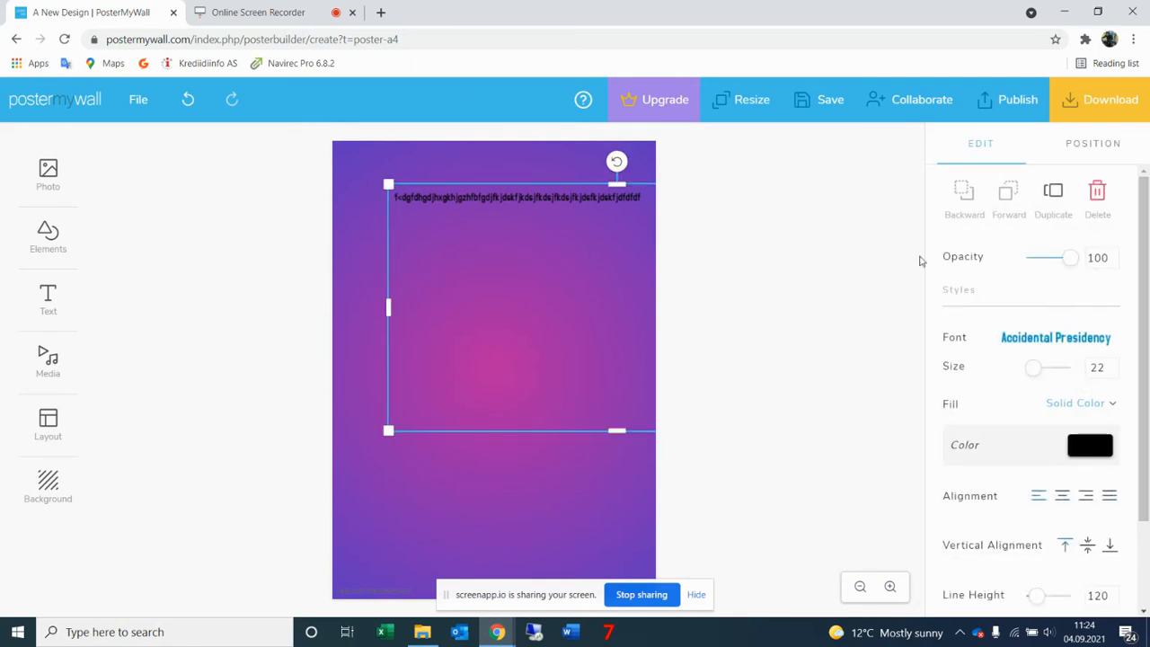
click(1104, 199)
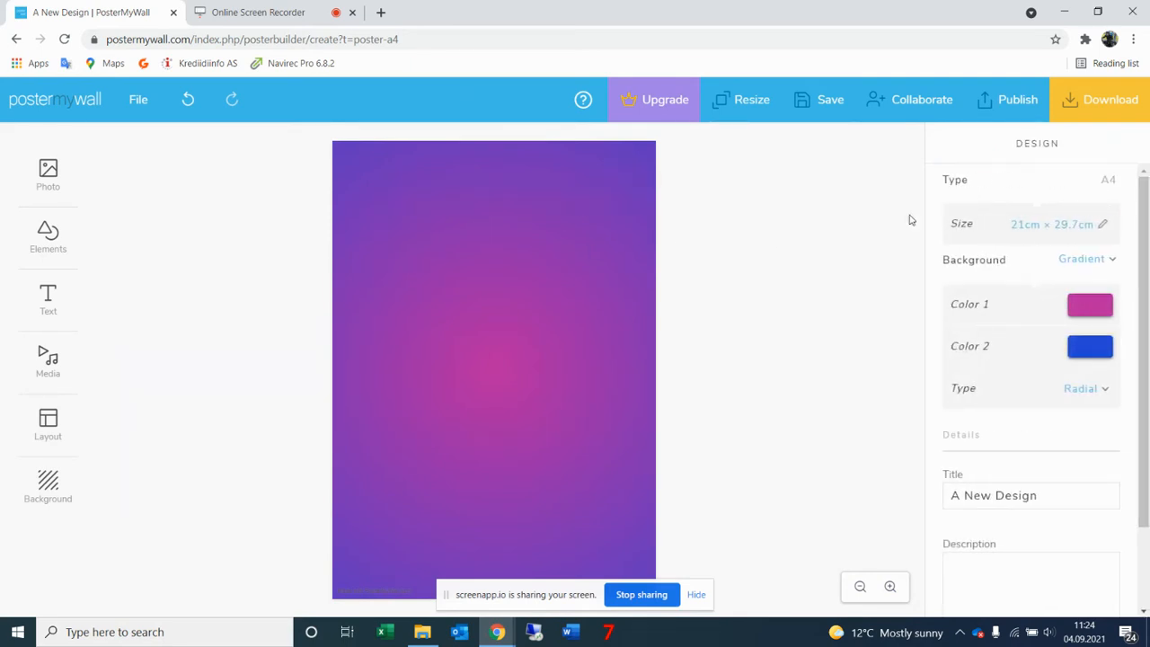
Add a new plain text box and enlarge it to span most of the poster's width and height.
click(61, 299)
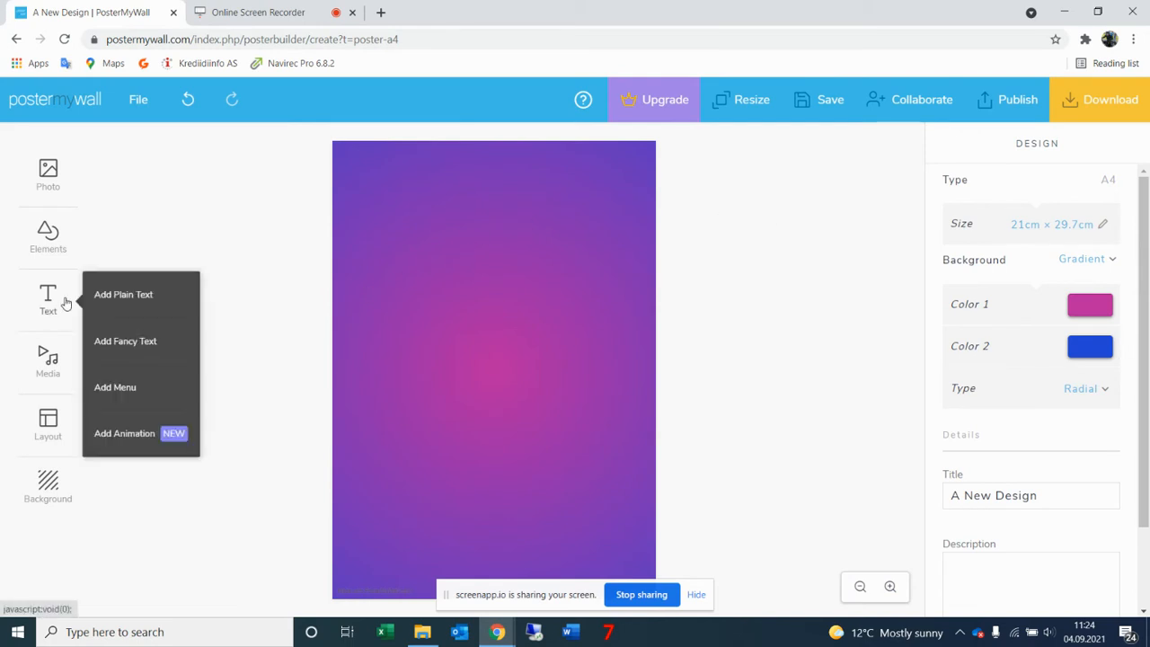
click(142, 296)
drag(530, 224, 632, 225)
drag(503, 205, 502, 168)
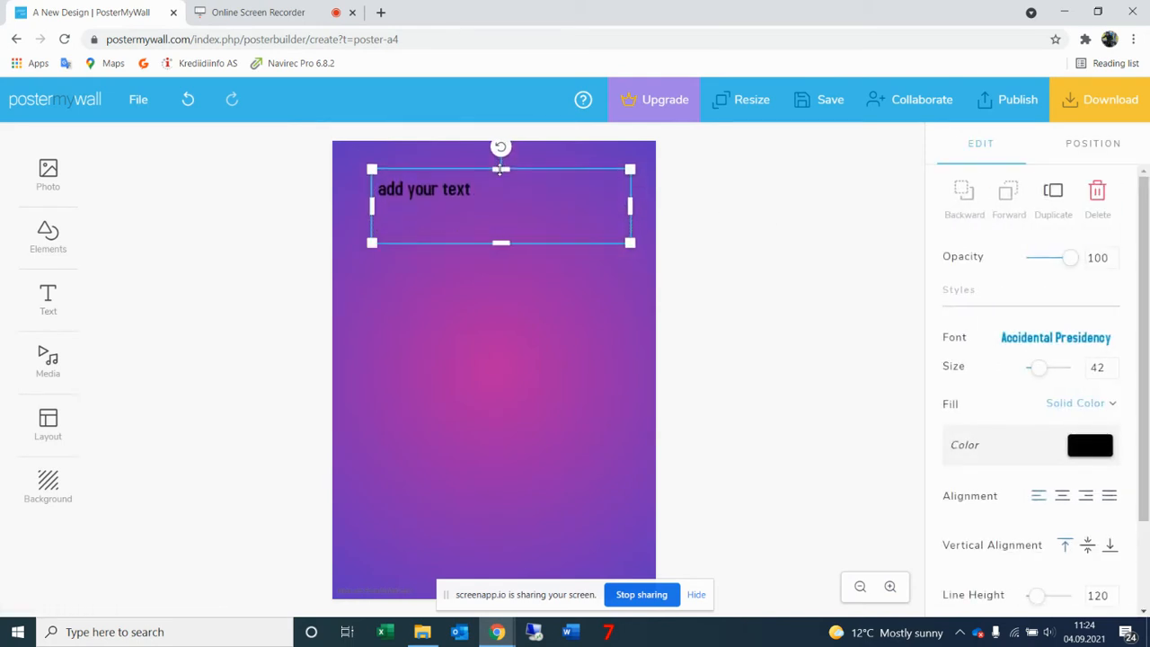
drag(501, 242, 490, 547)
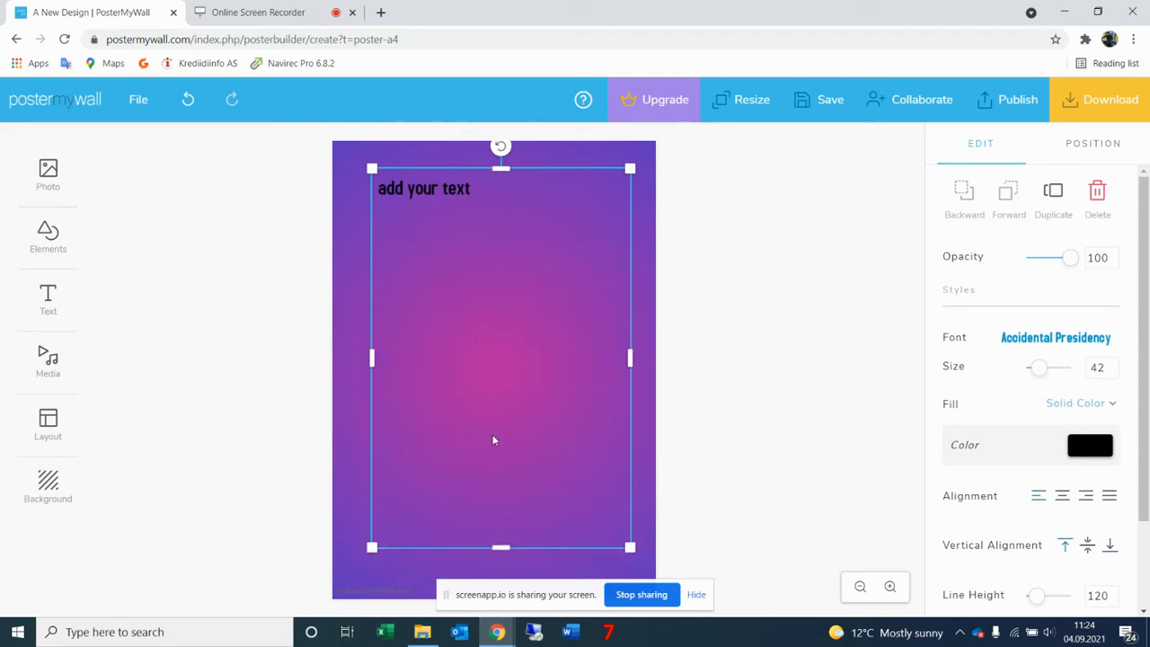
Replace the placeholder in the enlarged text box with the filler text "jhdkhsajdhsajfhjsahfjsahfjhfjdhsfjhdfh".
double_click(454, 188)
drag(482, 189, 380, 189)
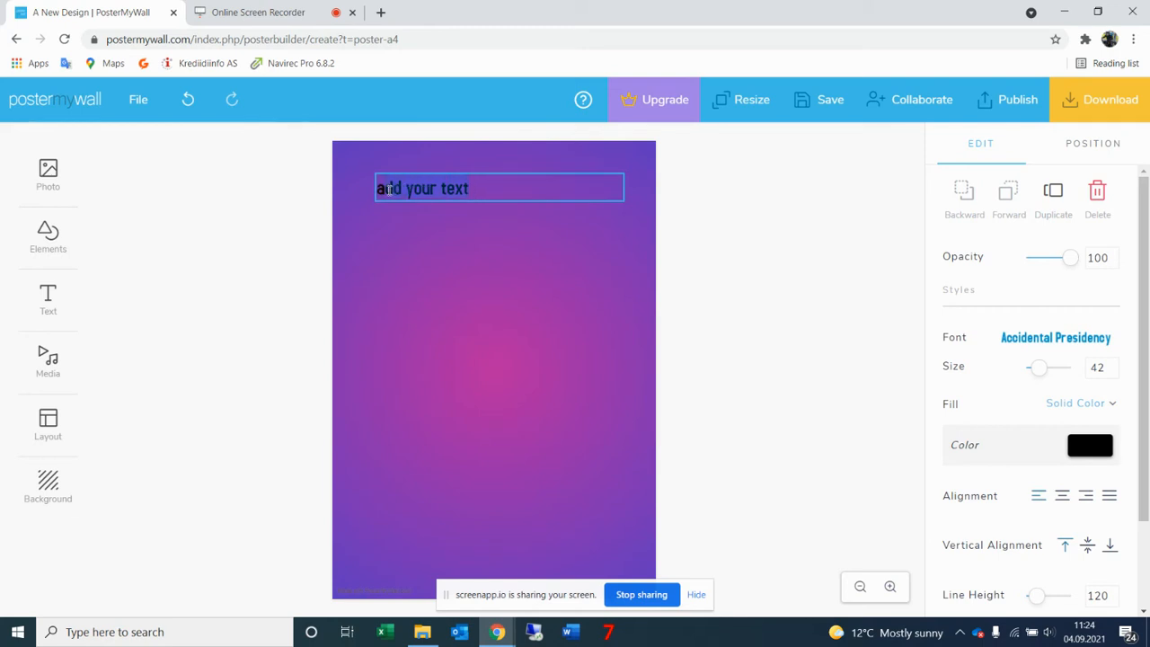
text(jhdk)
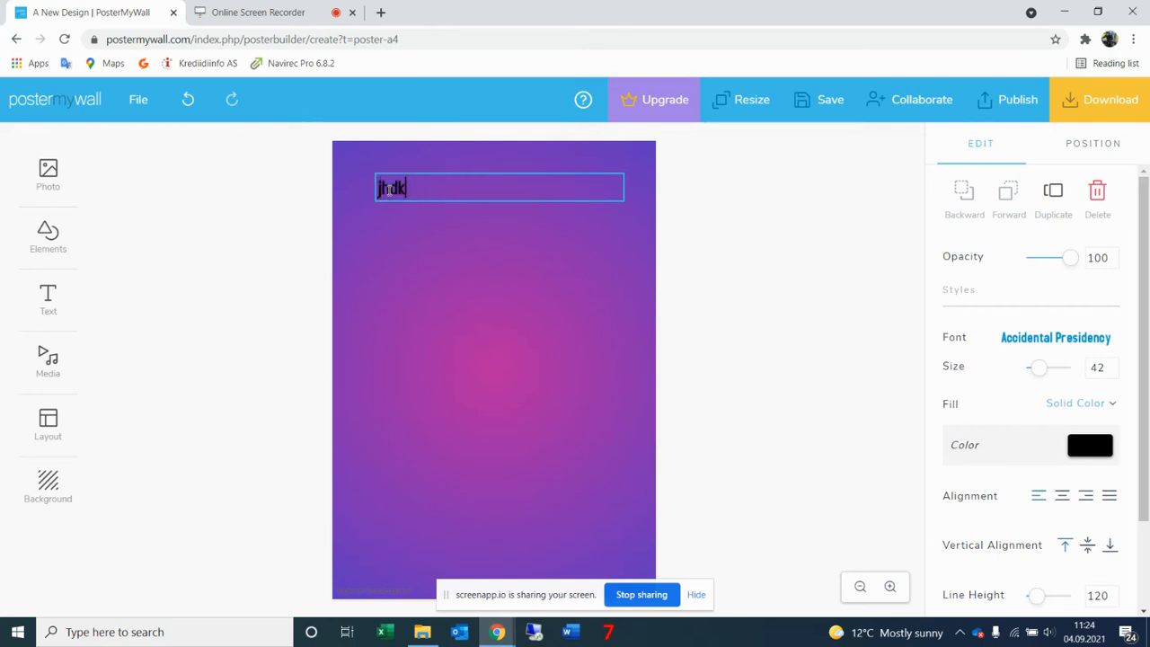
text(hsajdhsajfhjsahfjsahfjhfjdhsfjhdfh)
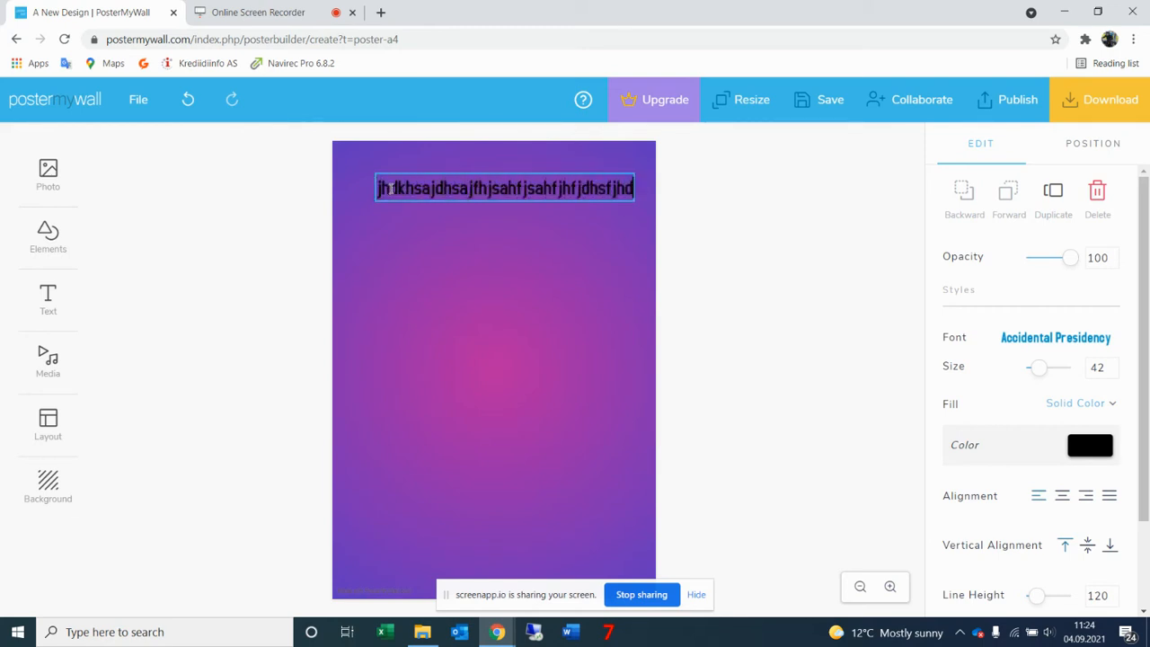
Trim the filler text to "jhdkhsajdhsajfhjsahfjsahf" and delete the text box.
key(BackSpace)
key(BackSpace)
key(BackSpace)
key(BackSpace)
key(BackSpace)
key(BackSpace)
key(BackSpace)
key(BackSpace)
key(BackSpace)
key(BackSpace)
key(BackSpace)
key(BackSpace)
key(BackSpace)
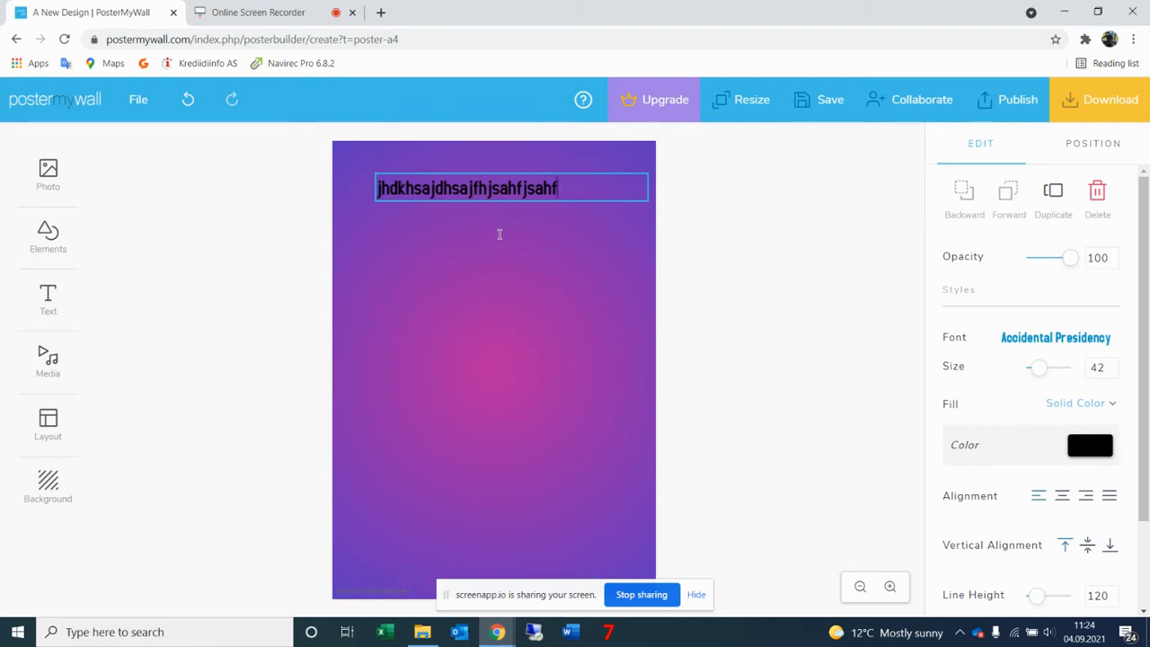
click(1097, 194)
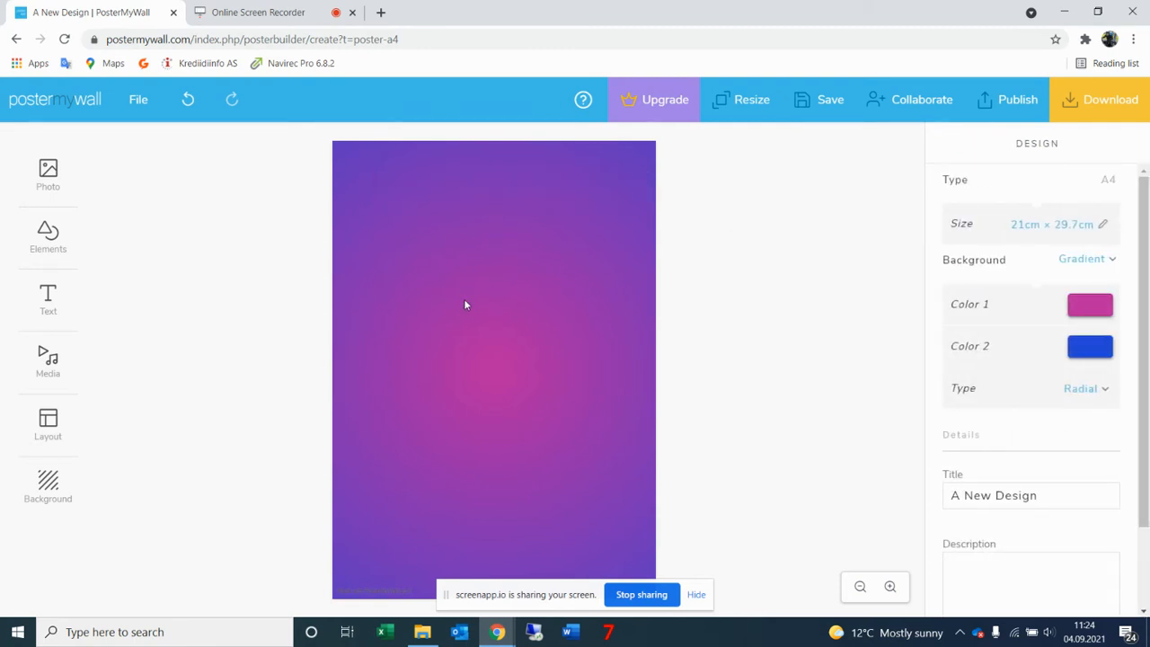
Add a plain text box at its default size and move it up near the poster's upper edge.
click(48, 298)
click(108, 297)
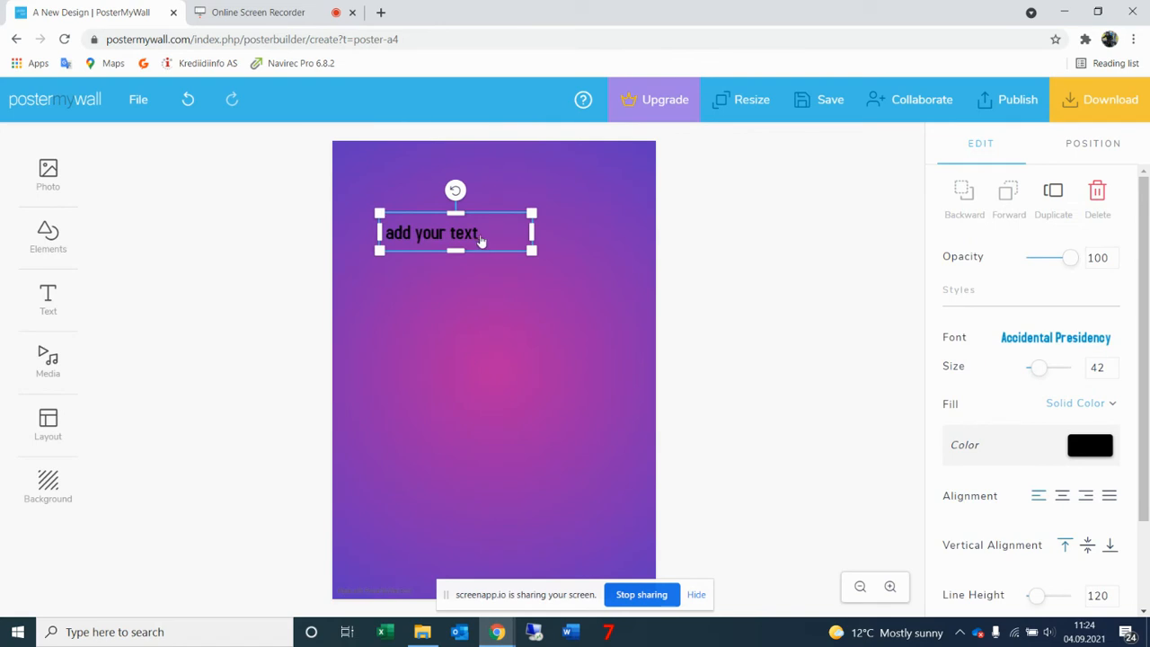
drag(461, 233, 469, 205)
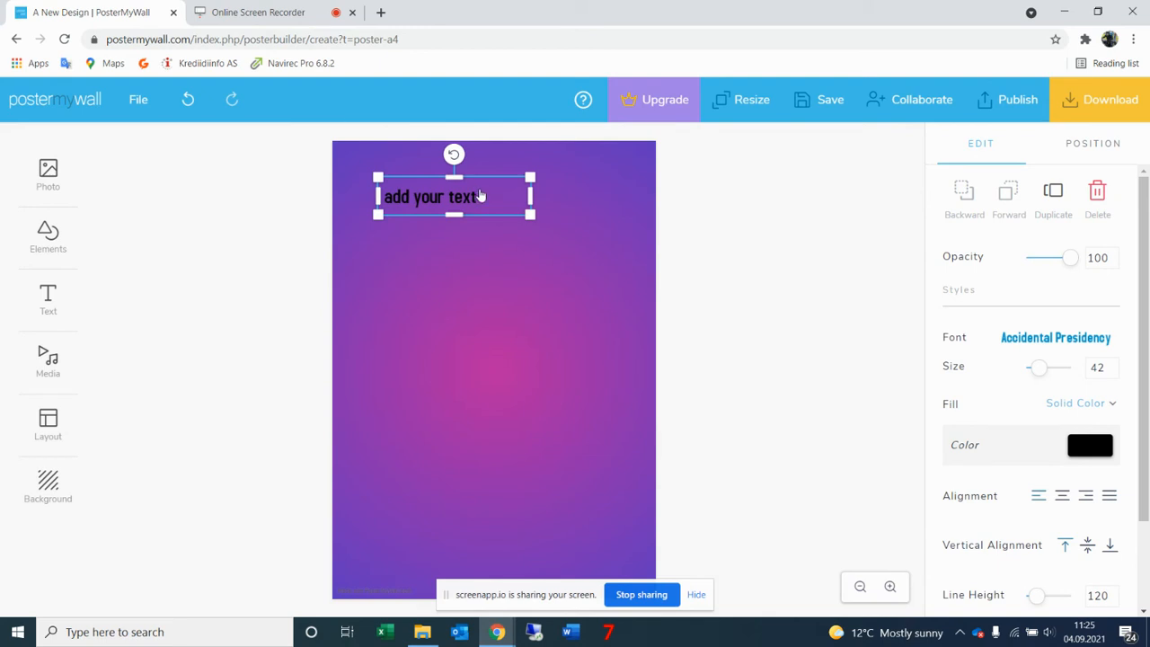
mouse_move(481, 196)
mouse_down()
mouse_move(508, 237)
mouse_move(493, 231)
mouse_move(526, 391)
mouse_move(469, 253)
mouse_move(476, 202)
mouse_up()
Replace the text box placeholder with mixed-case filler text beginning "jkfjksjfkJKDJKJFK" and end it with a line break.
click(443, 190)
key(BackSpace)
key(BackSpace)
key(BackSpace)
key(BackSpace)
key(BackSpace)
key(BackSpace)
key(BackSpace)
key(BackSpace)
key(BackSpace)
key(BackSpace)
key(BackSpace)
key(BackSpace)
key(BackSpace)
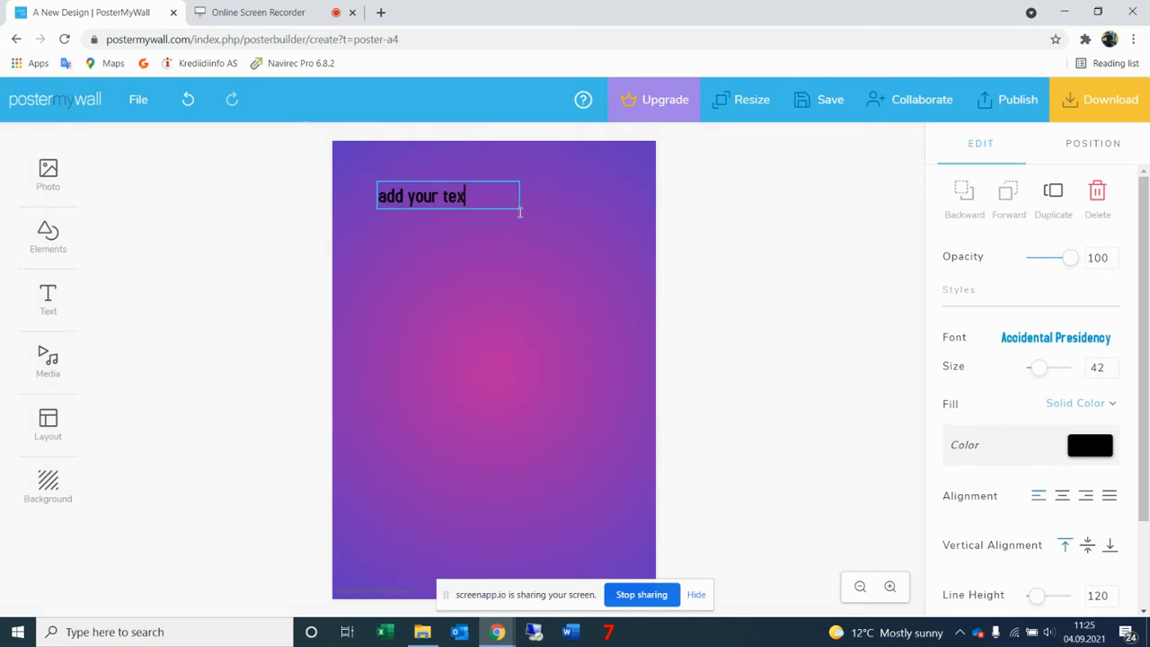
text(jkfjksjfk)
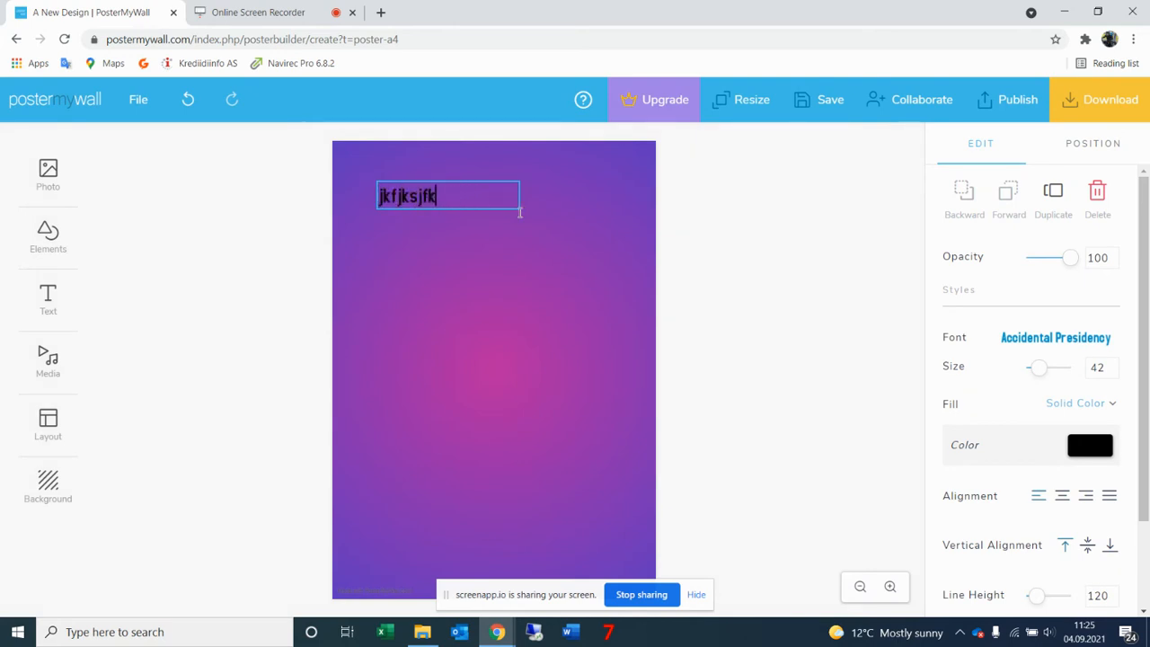
text(JKDJKJFKJDKJDKKjkjkjkjkjk)
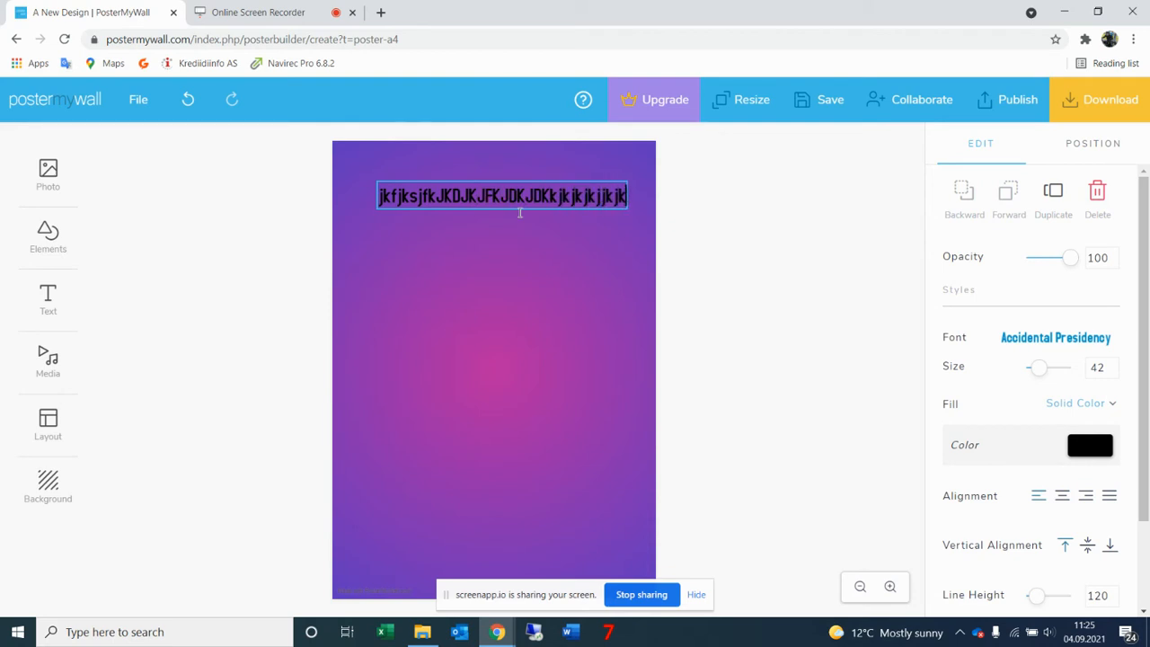
key(Return)
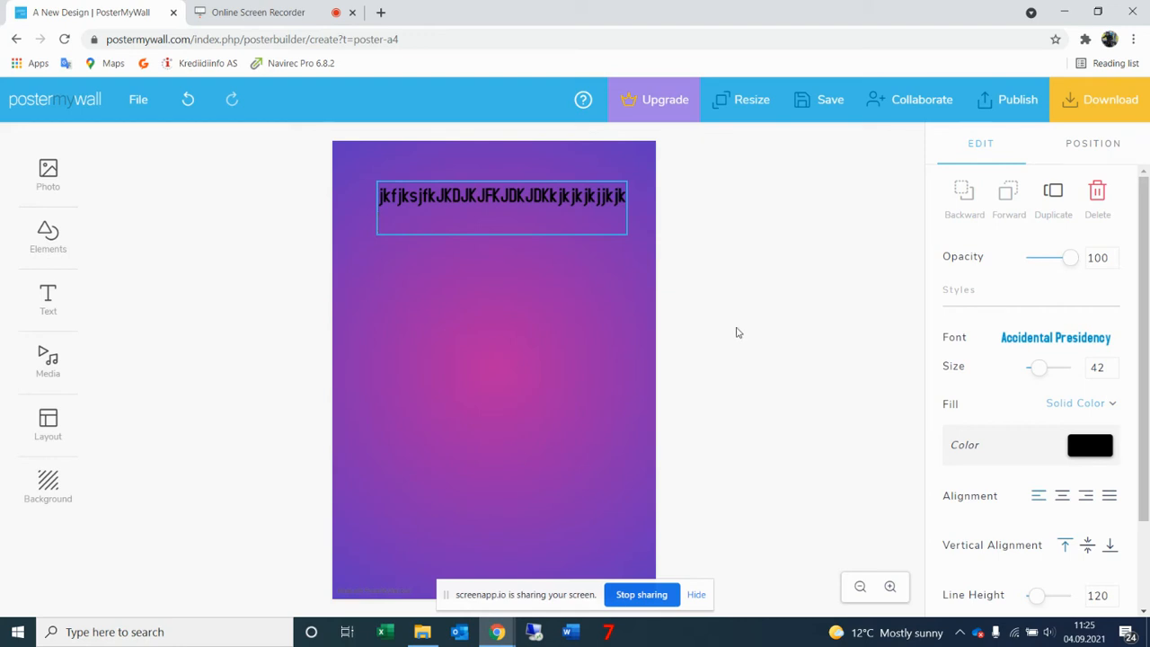
Change the filler text's font to Digital Dream and reduce its size to 16.
click(1044, 338)
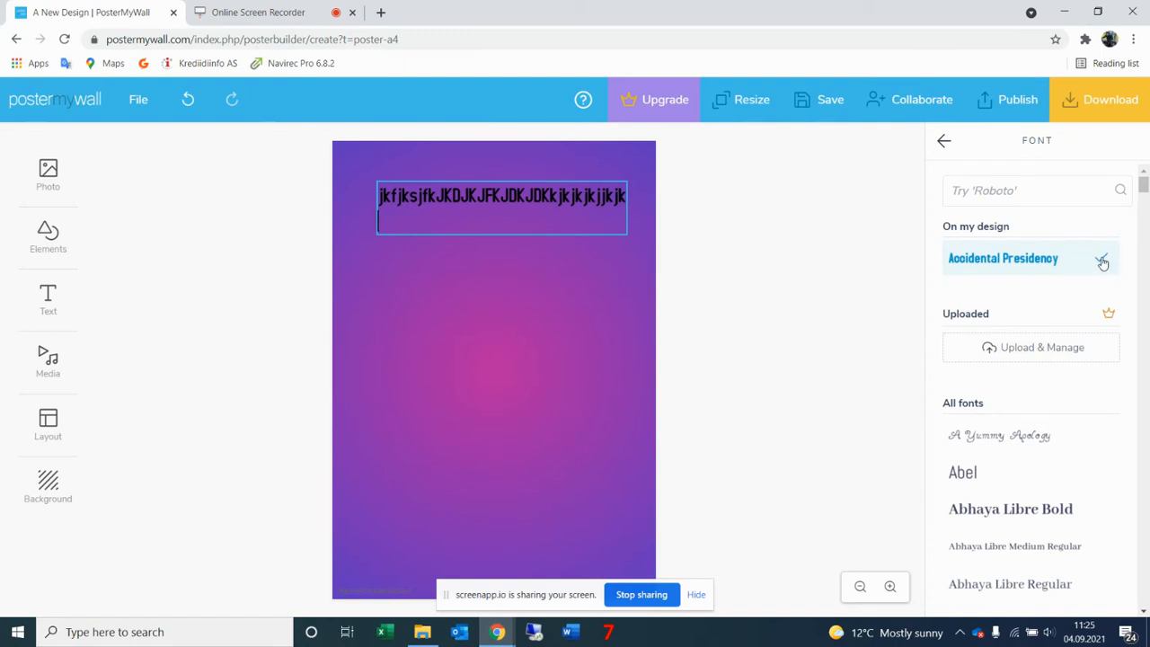
scroll(1042, 423, down, 1)
scroll(1041, 423, down, 10)
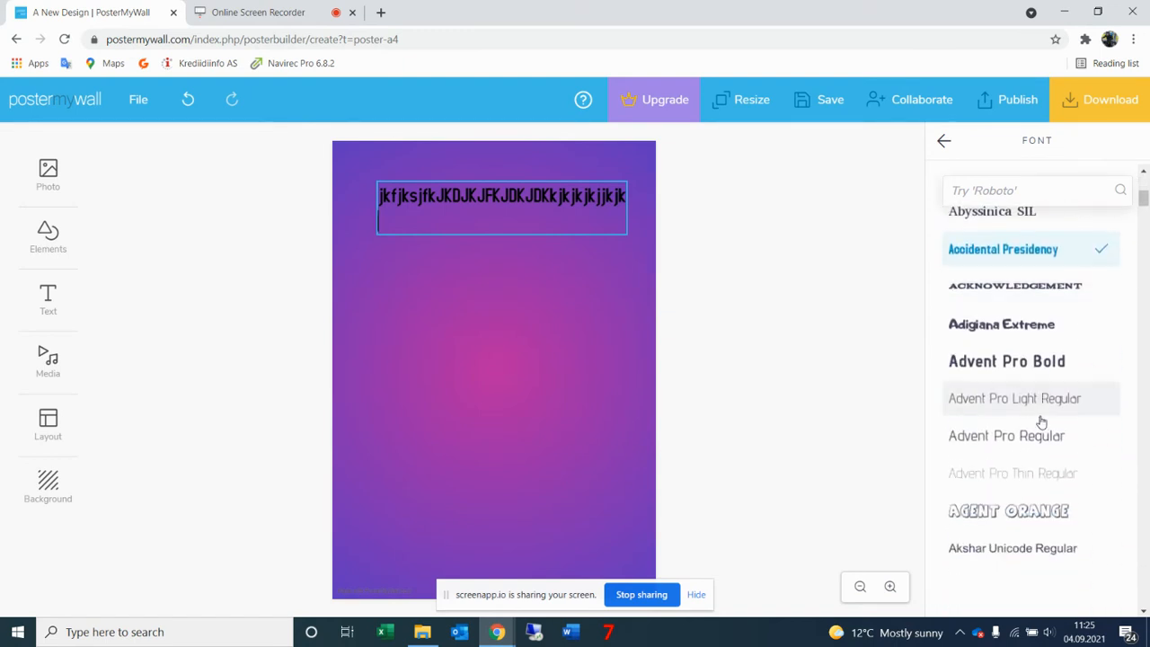
scroll(1041, 422, down, 15)
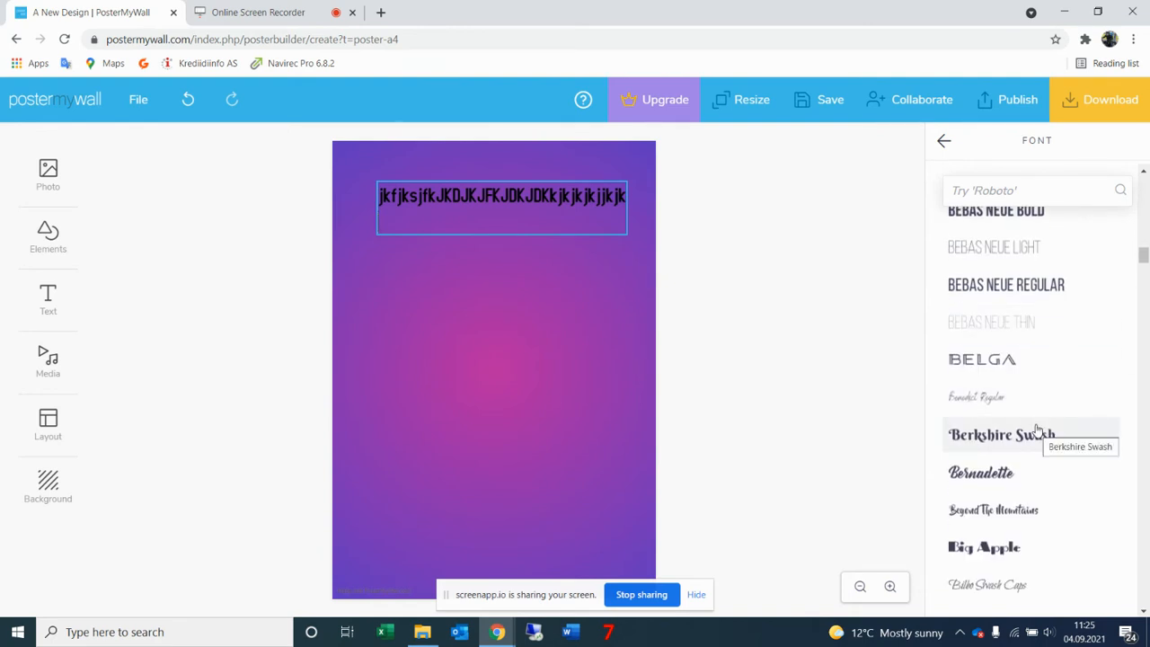
scroll(1039, 422, down, 10)
scroll(1040, 406, down, 6)
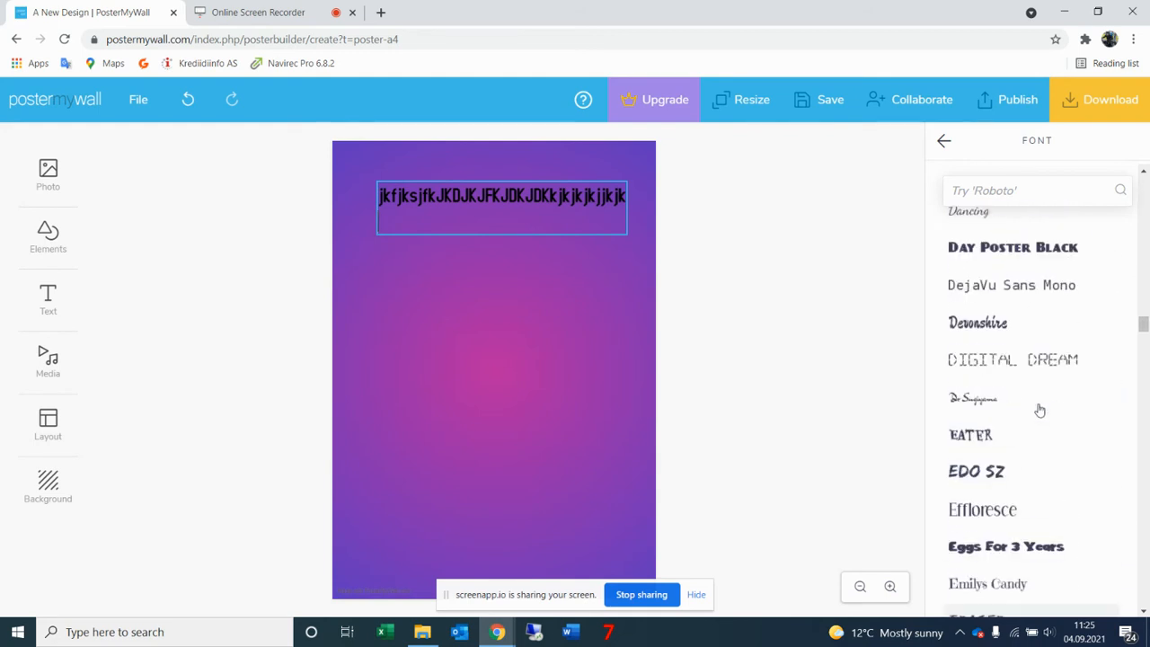
click(1036, 376)
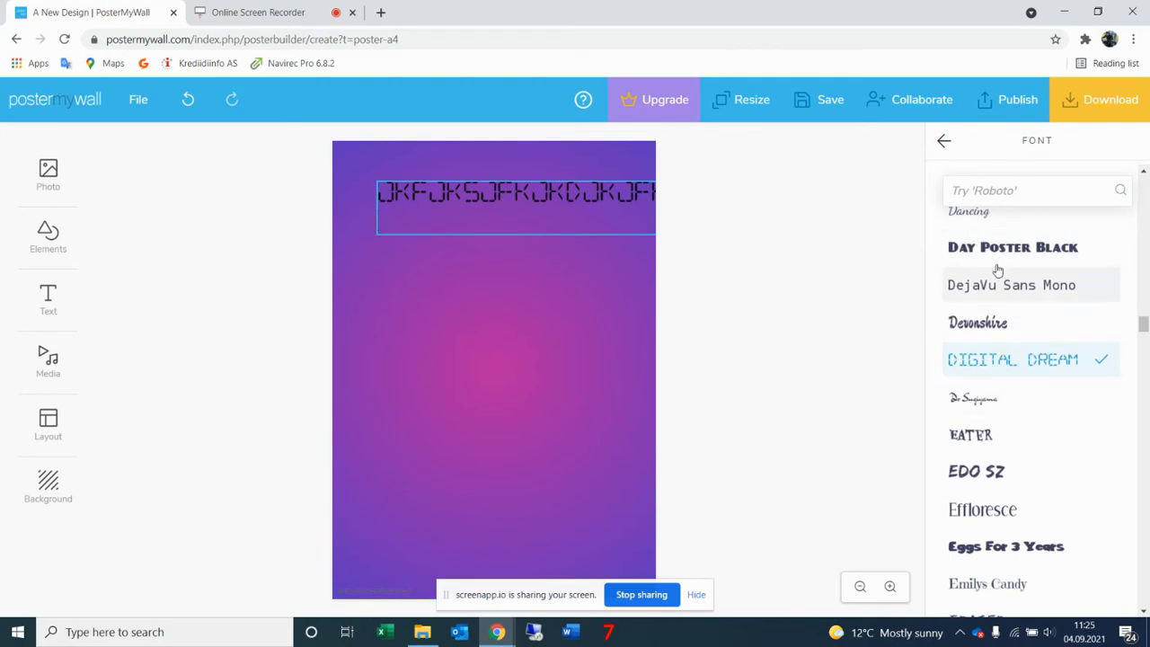
click(946, 144)
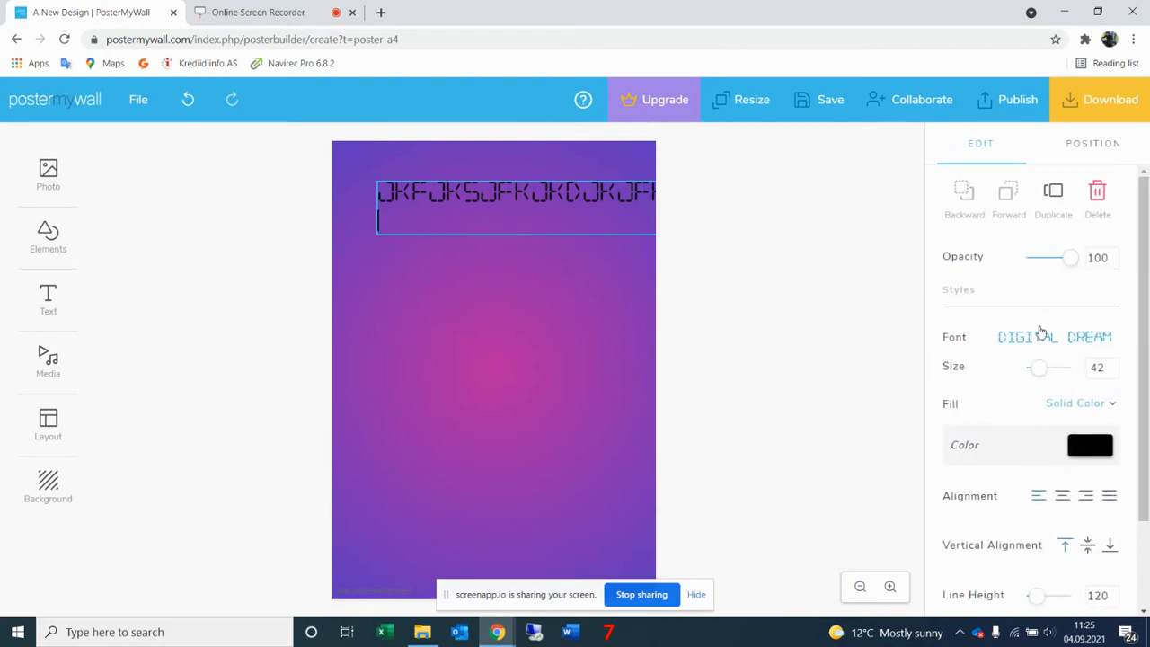
mouse_move(1041, 376)
mouse_down()
mouse_move(1052, 375)
mouse_move(1034, 374)
mouse_up()
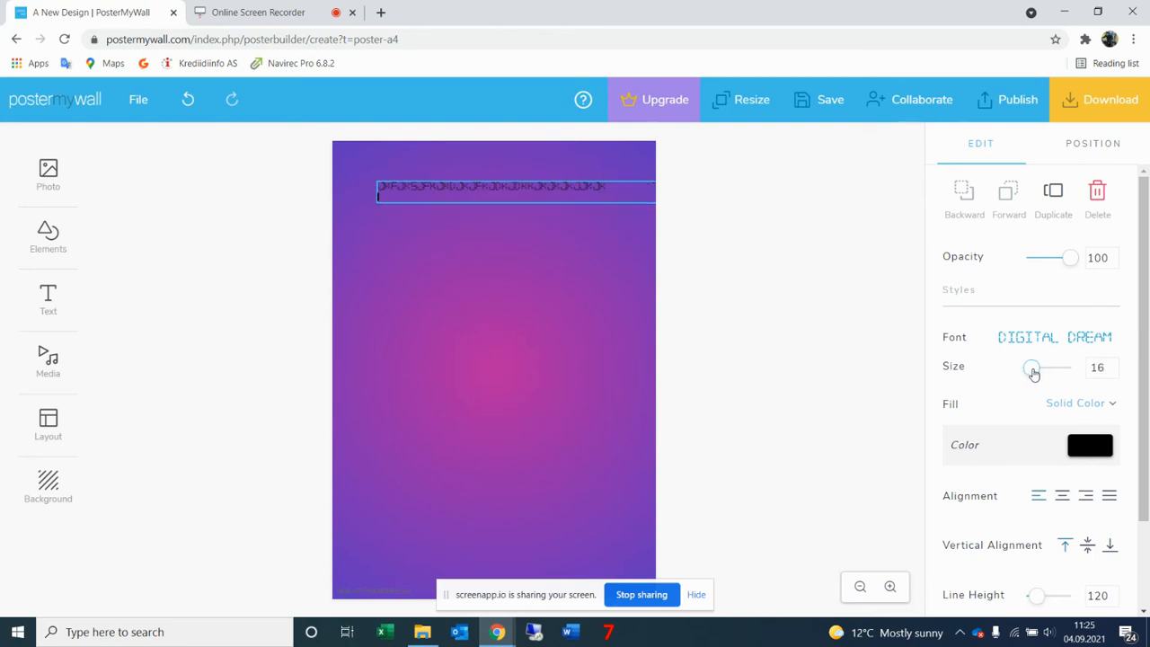
Keep the solid fill and try green and blue colors on the text, ending with violet 6a22d6.
click(1114, 407)
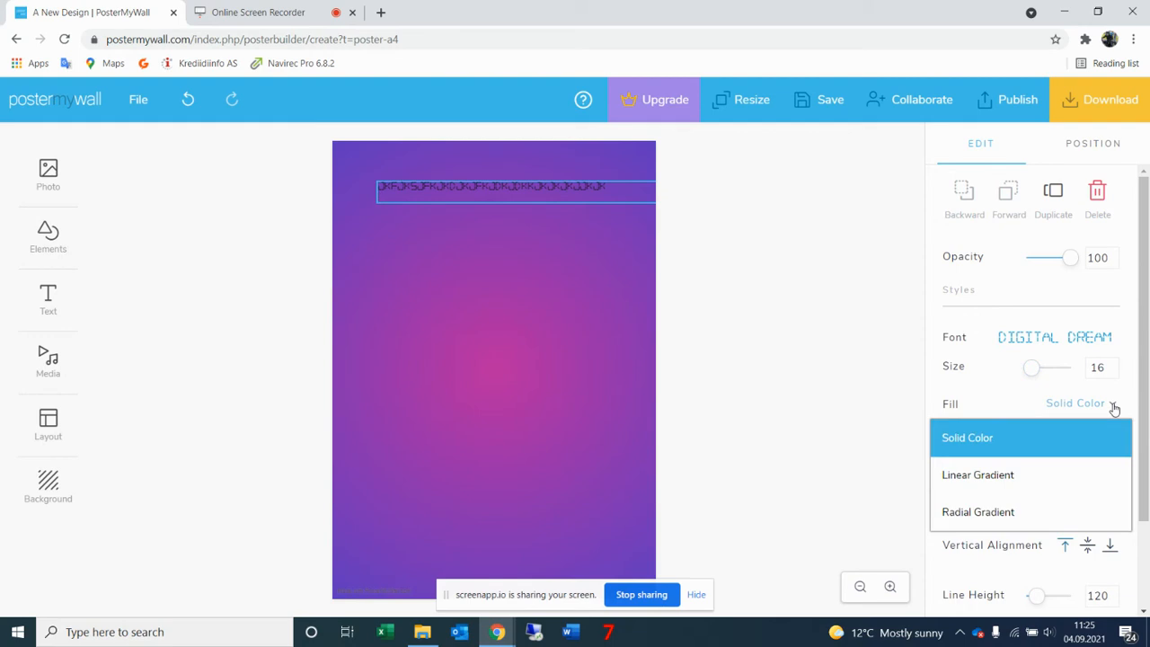
click(1115, 407)
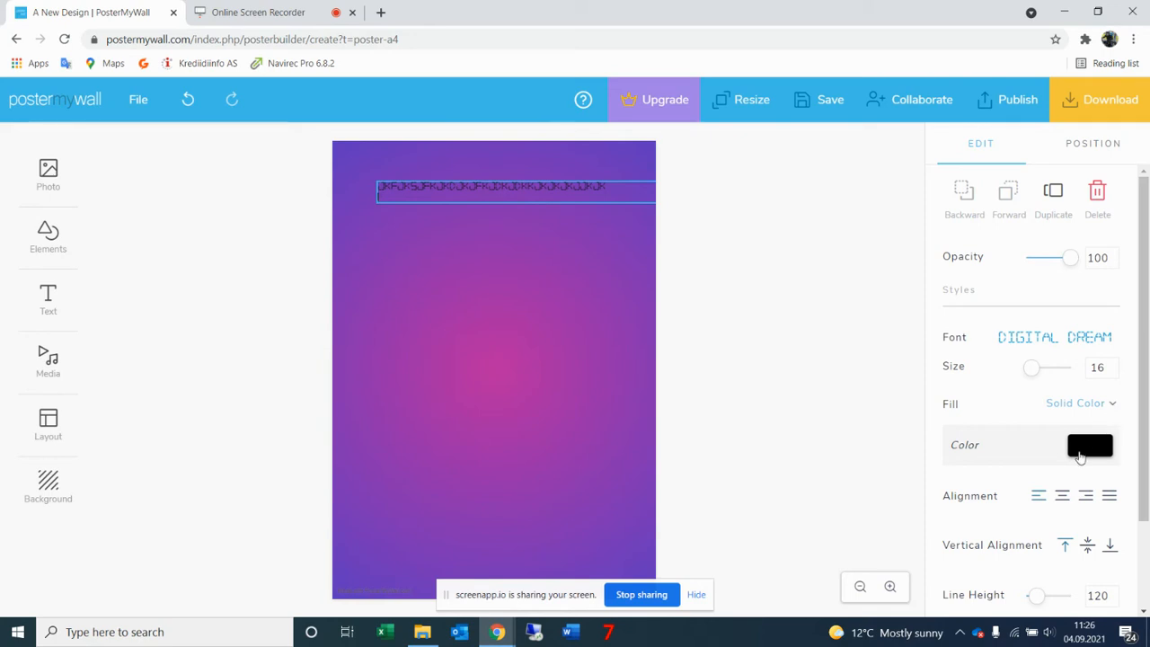
click(1083, 454)
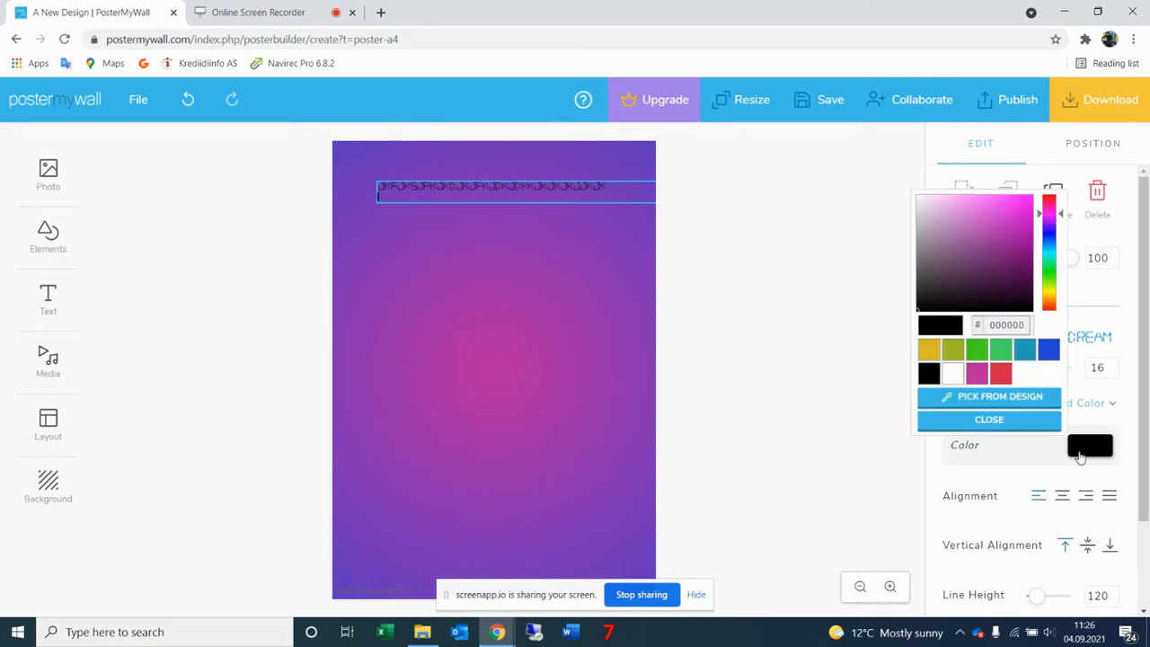
click(1002, 350)
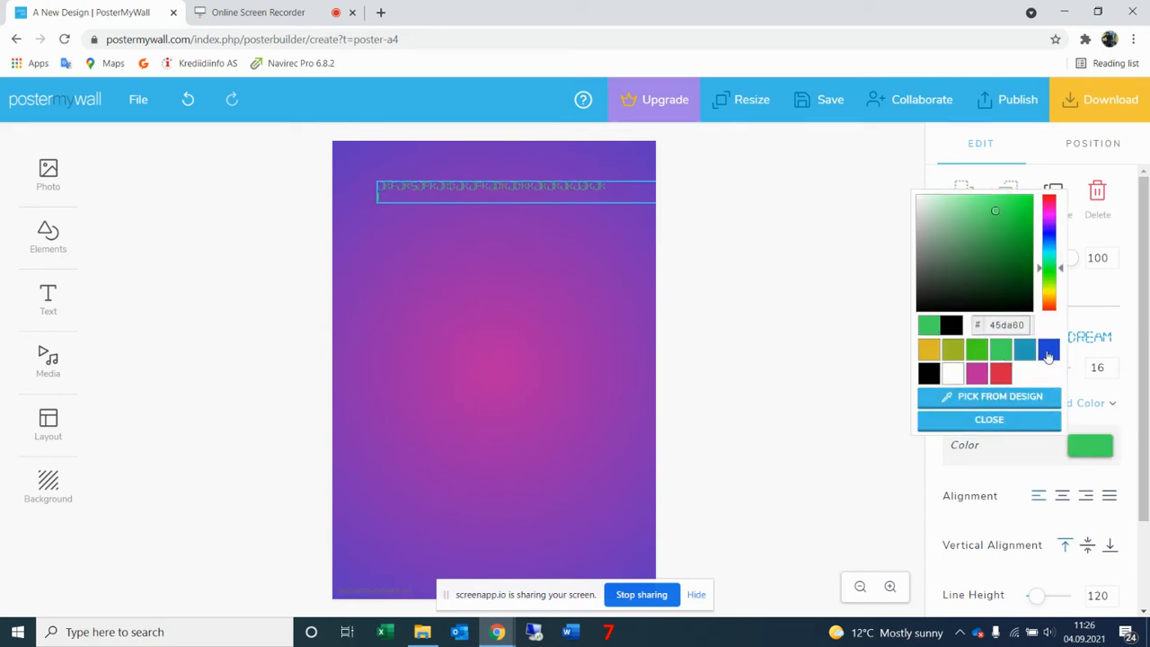
click(1047, 353)
click(979, 354)
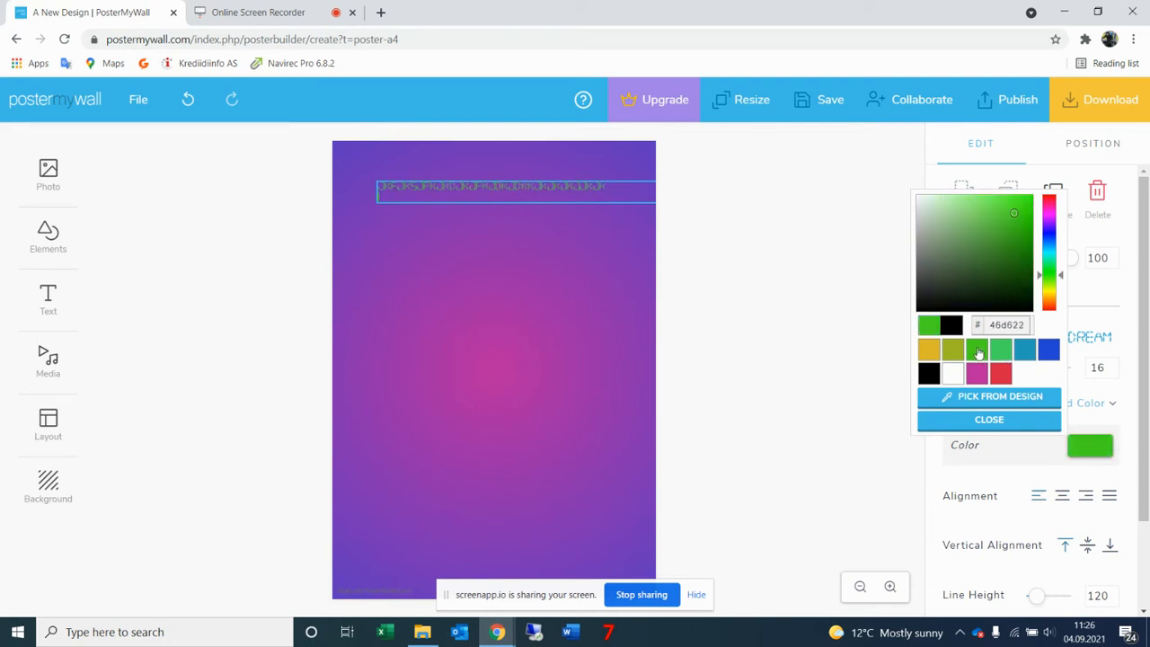
click(1039, 293)
mouse_move(1039, 293)
mouse_down()
mouse_move(1040, 212)
mouse_move(1040, 224)
mouse_up()
click(987, 421)
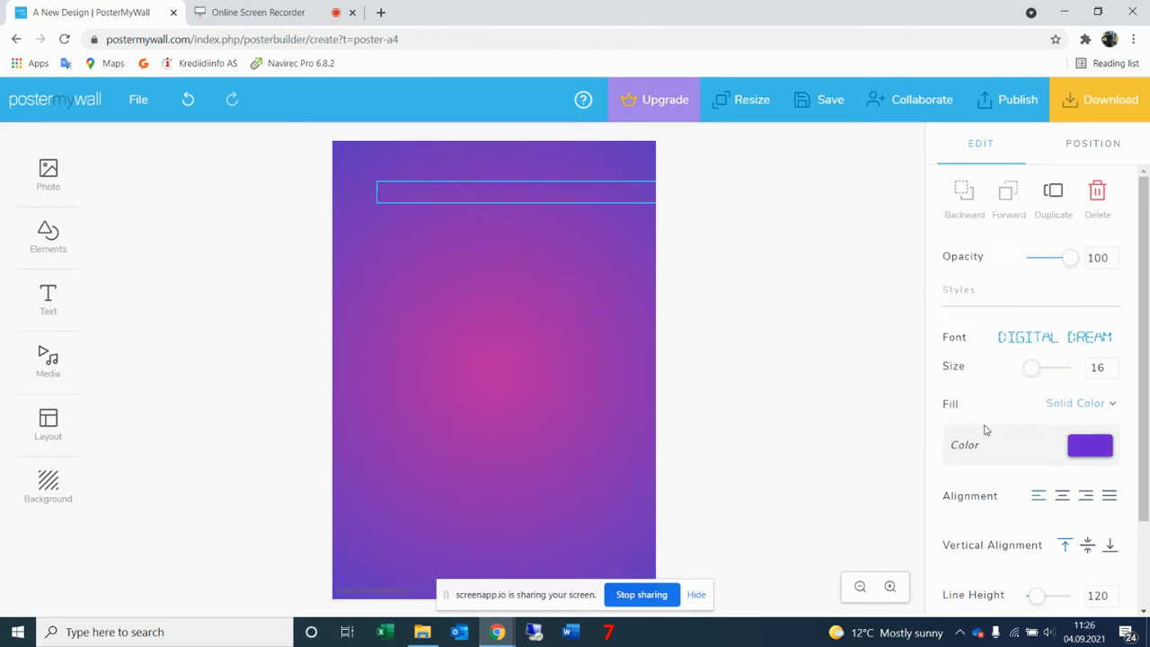
Center the text and recolor it with pinkish red e60e5d.
click(1062, 503)
click(1088, 447)
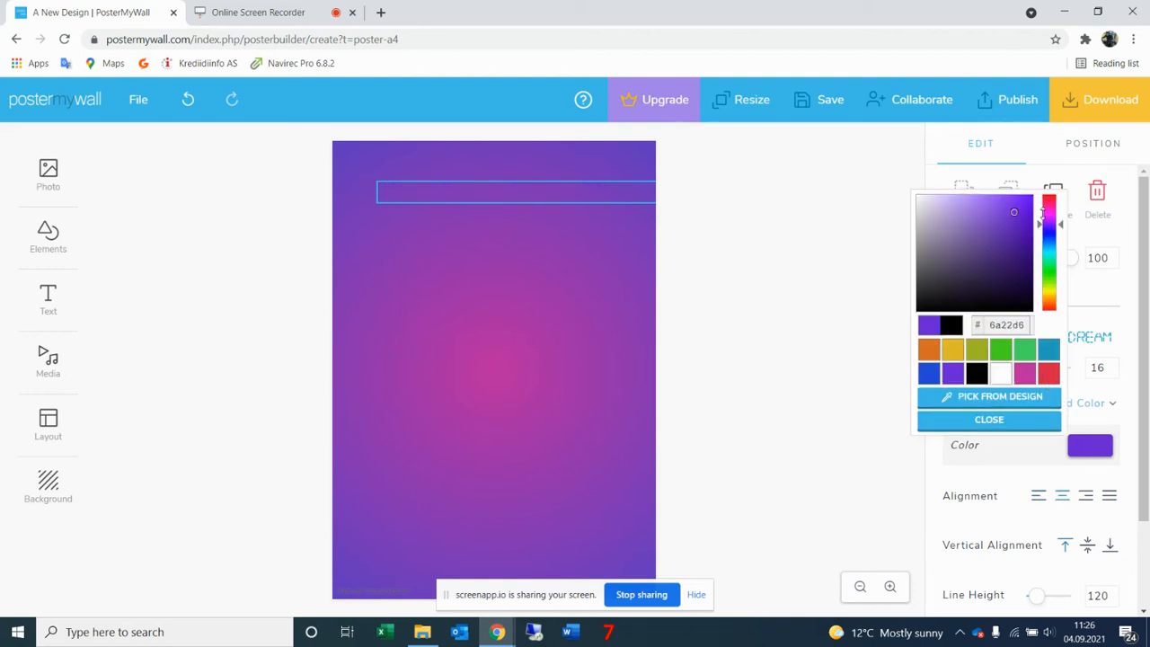
drag(1040, 223, 1040, 201)
click(1025, 206)
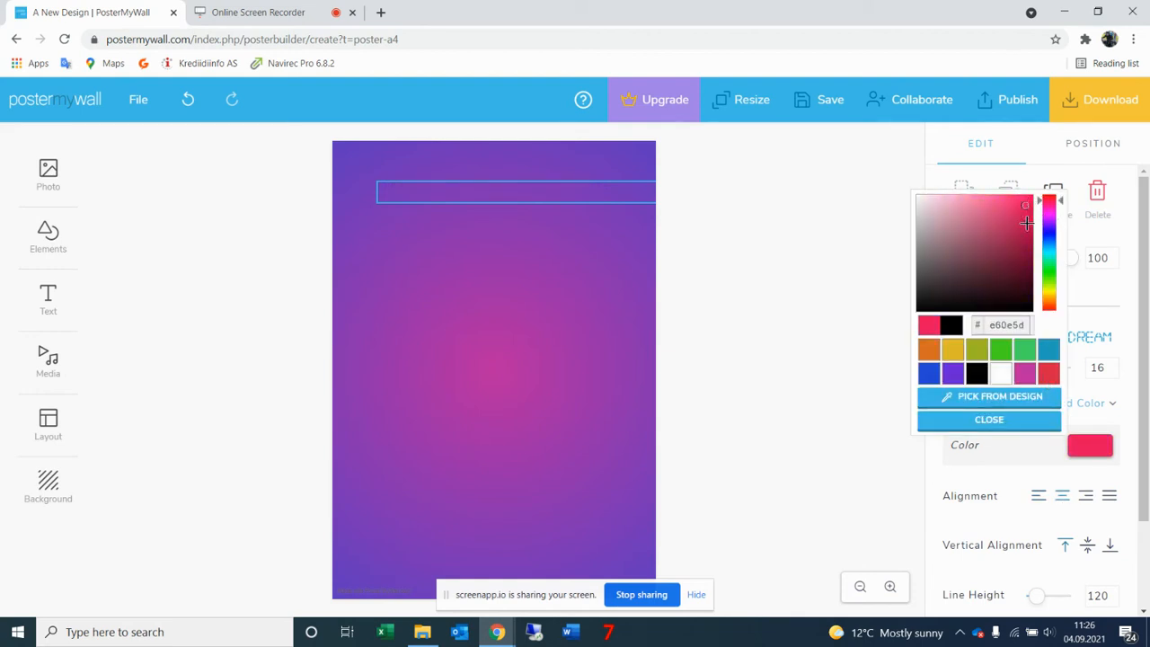
click(961, 469)
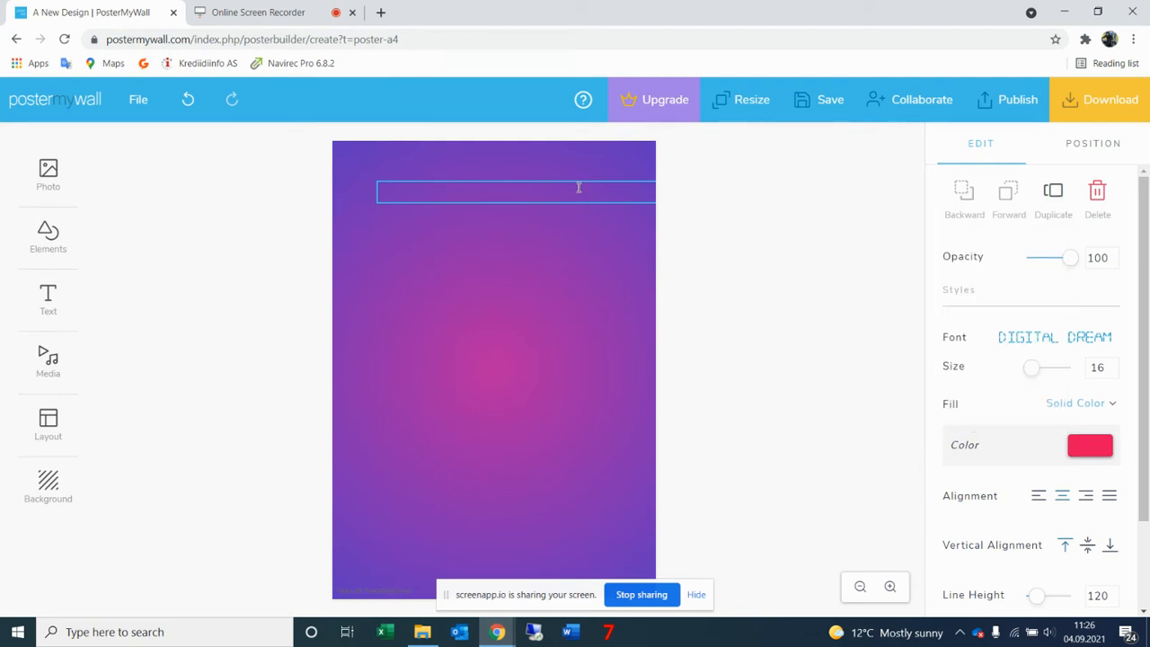
Try the horizontal alignments and settle on justified, with bottom vertical alignment and a line height of 95.
click(1040, 500)
click(1062, 501)
click(1084, 501)
click(1110, 500)
mouse_move(1038, 598)
mouse_down()
mouse_move(1055, 599)
mouse_move(1041, 601)
mouse_up()
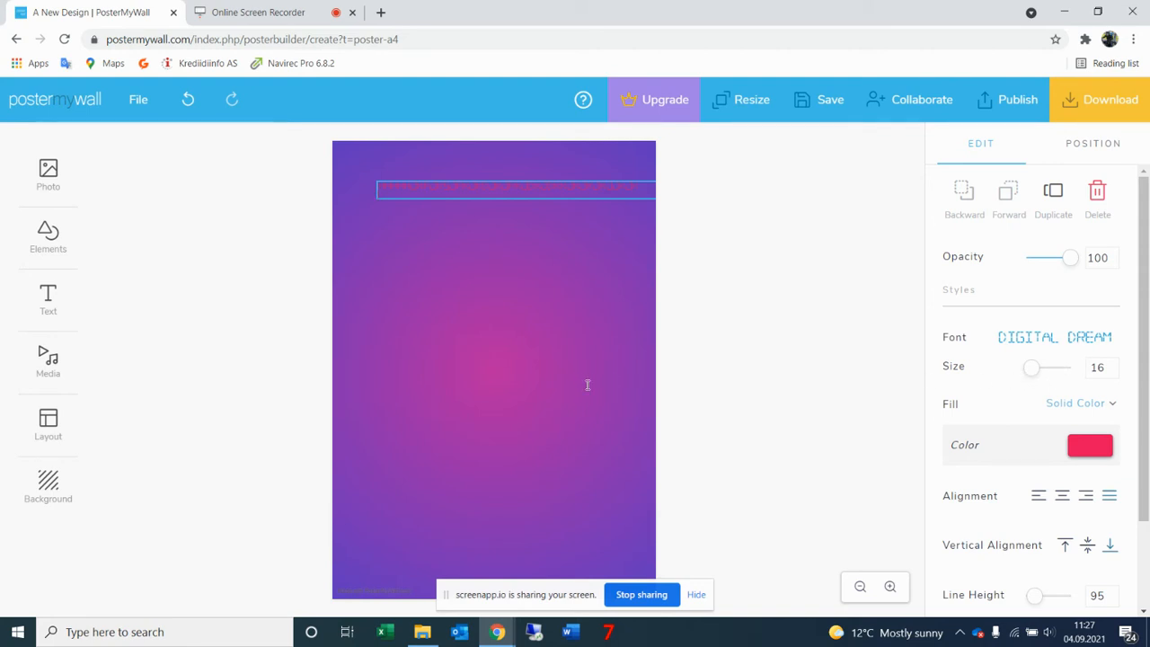
Search the Storyblocks stock photos for "bubbles" as a poster background.
click(43, 492)
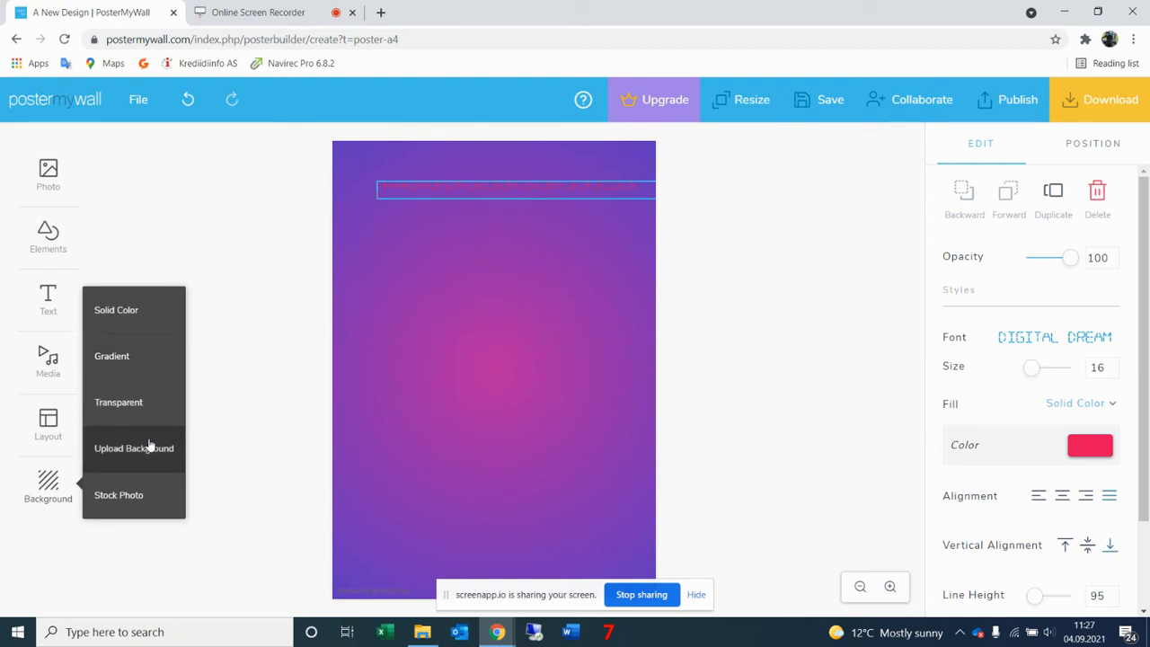
click(152, 496)
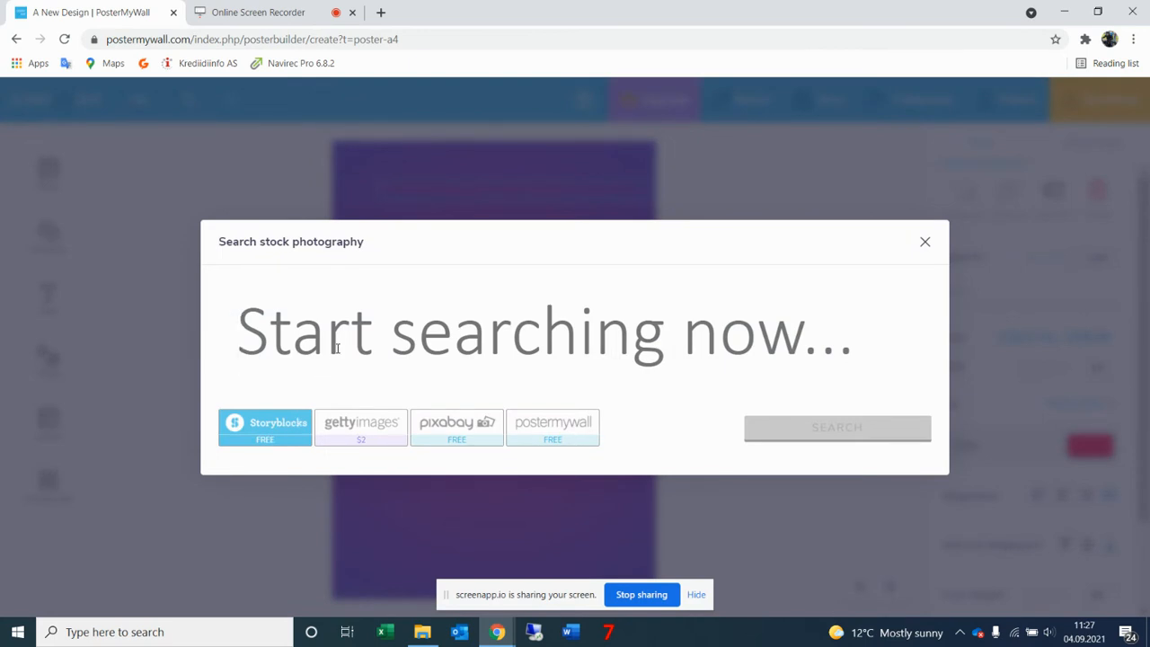
text(u)
key(BackSpace)
text(bubbles)
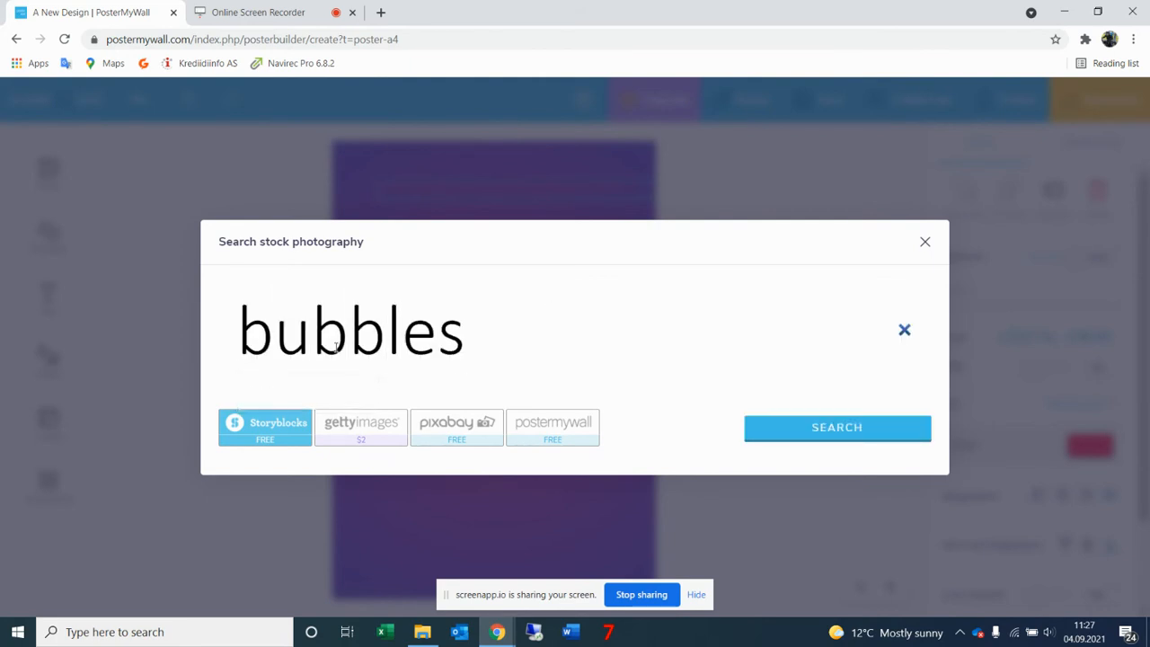
key(Return)
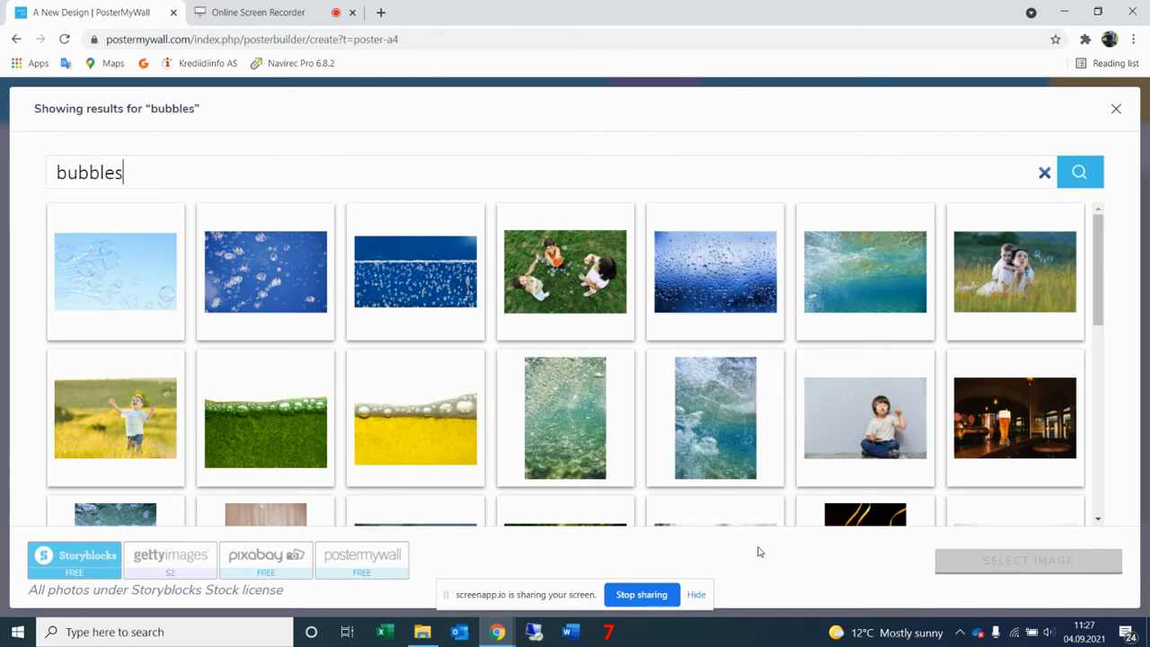
Apply the blue water-droplets photo as the background, with its crop area shifted slightly to the left.
scroll(821, 444, down, 10)
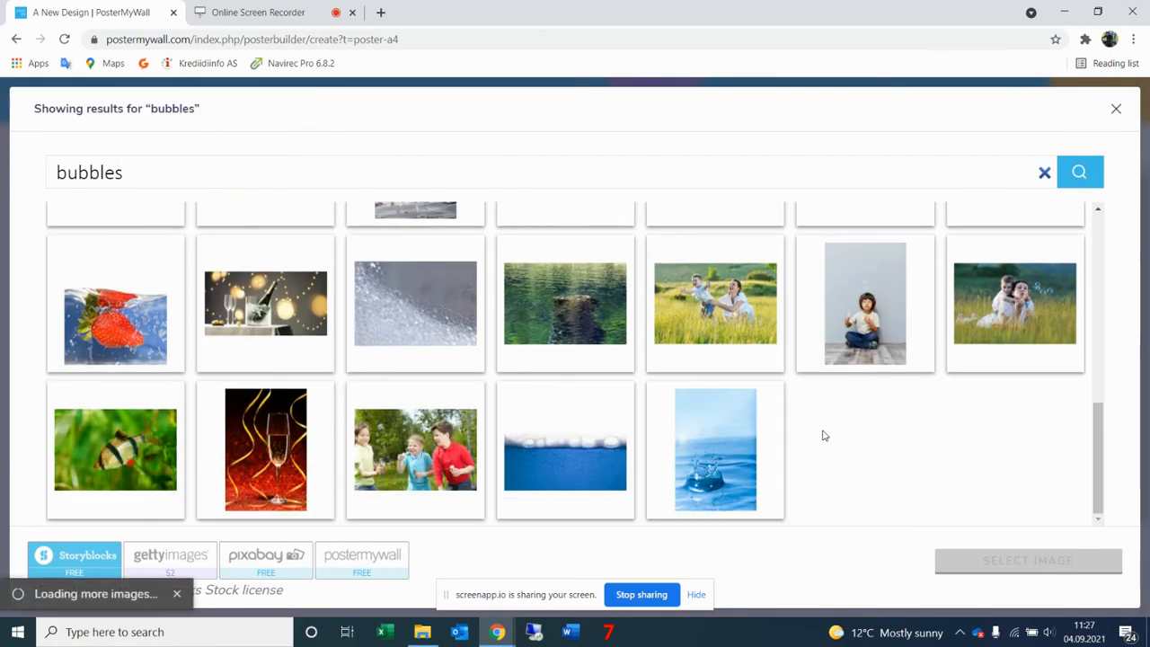
scroll(825, 435, down, 5)
scroll(816, 429, up, 7)
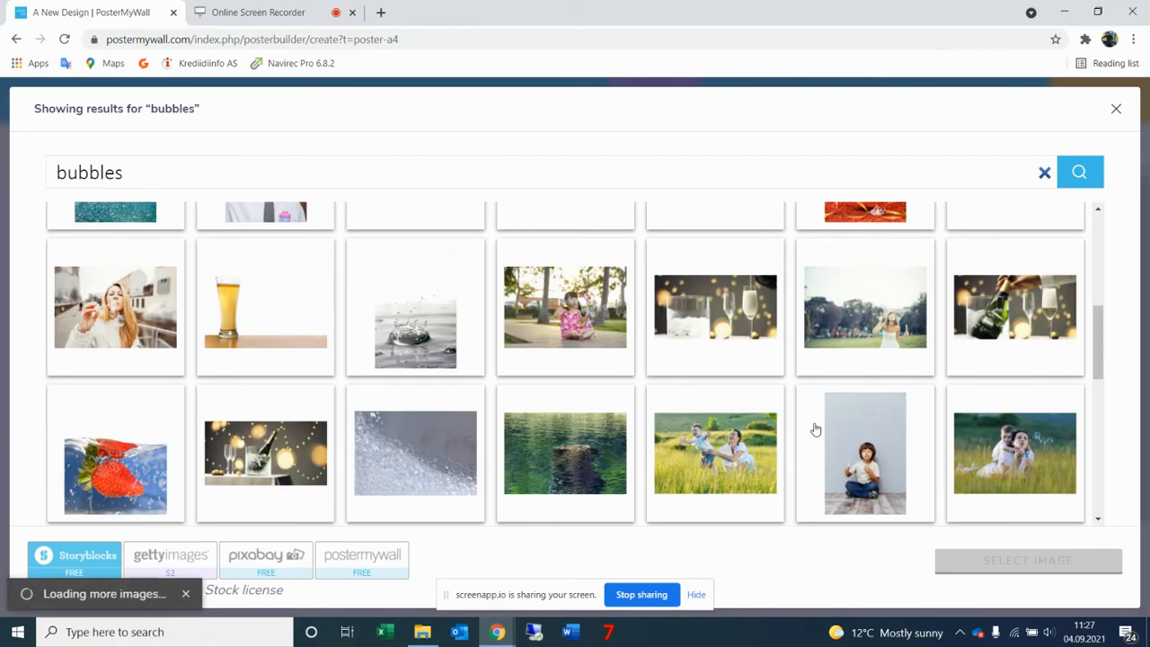
scroll(816, 430, up, 5)
click(728, 274)
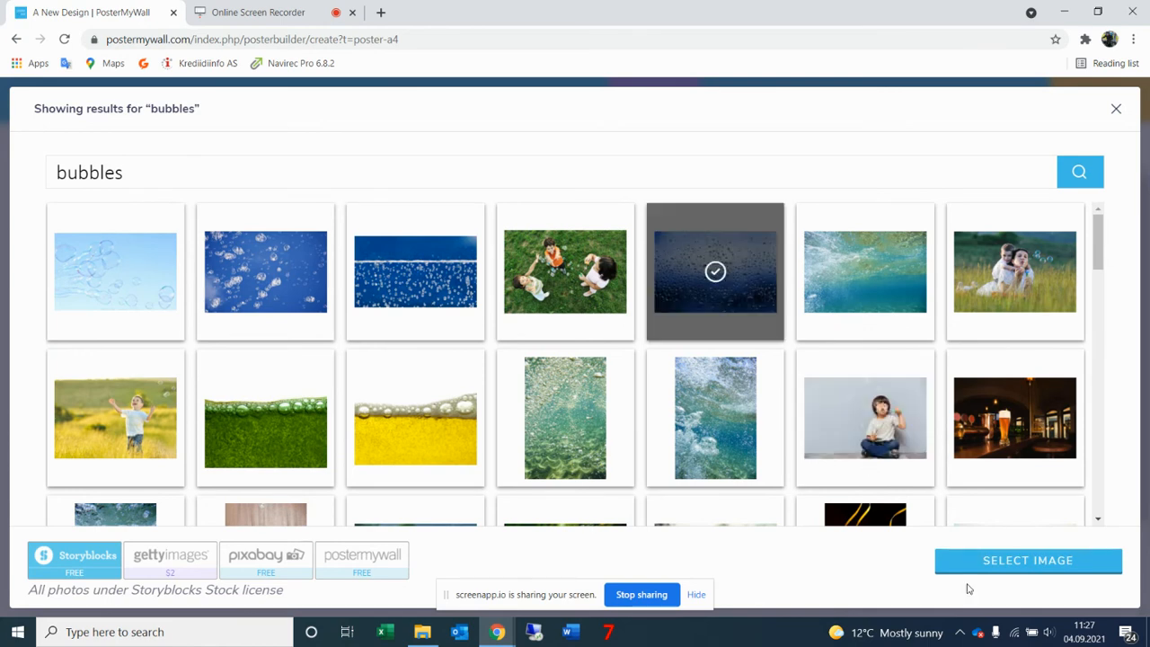
click(999, 566)
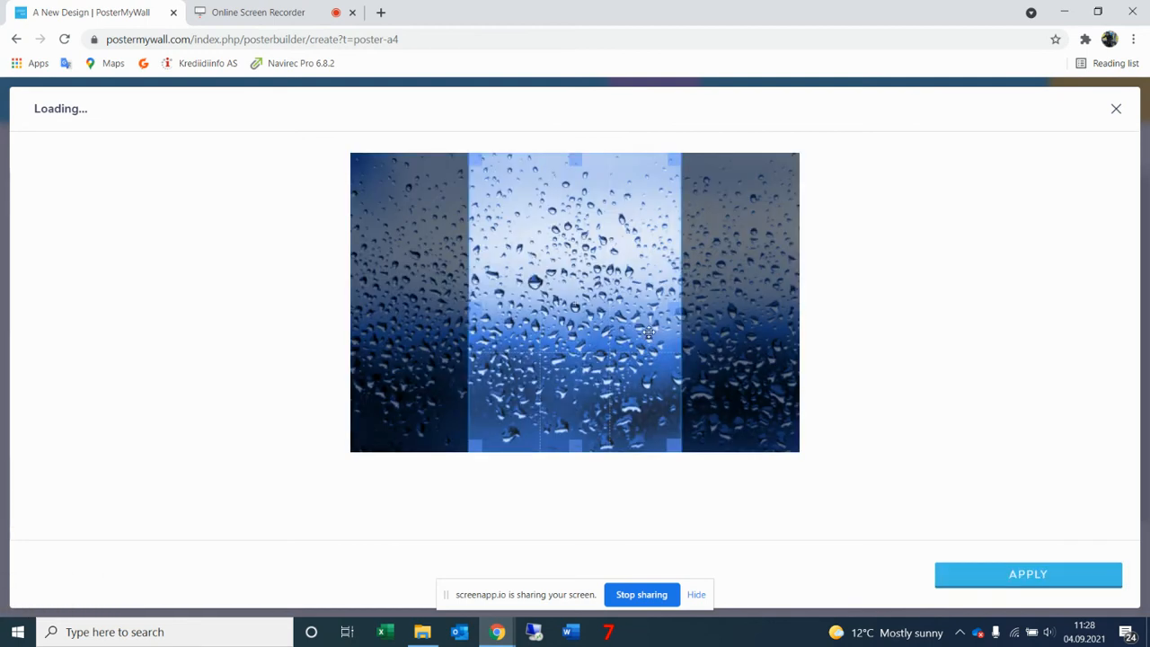
drag(623, 301, 599, 302)
click(1007, 586)
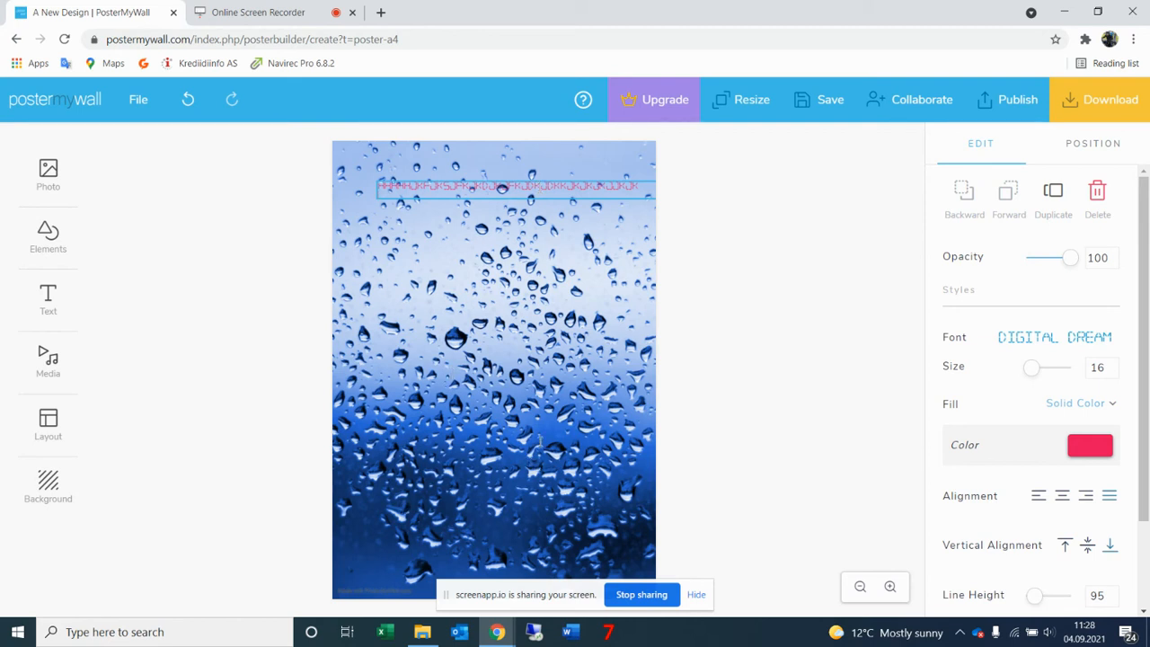
click(548, 339)
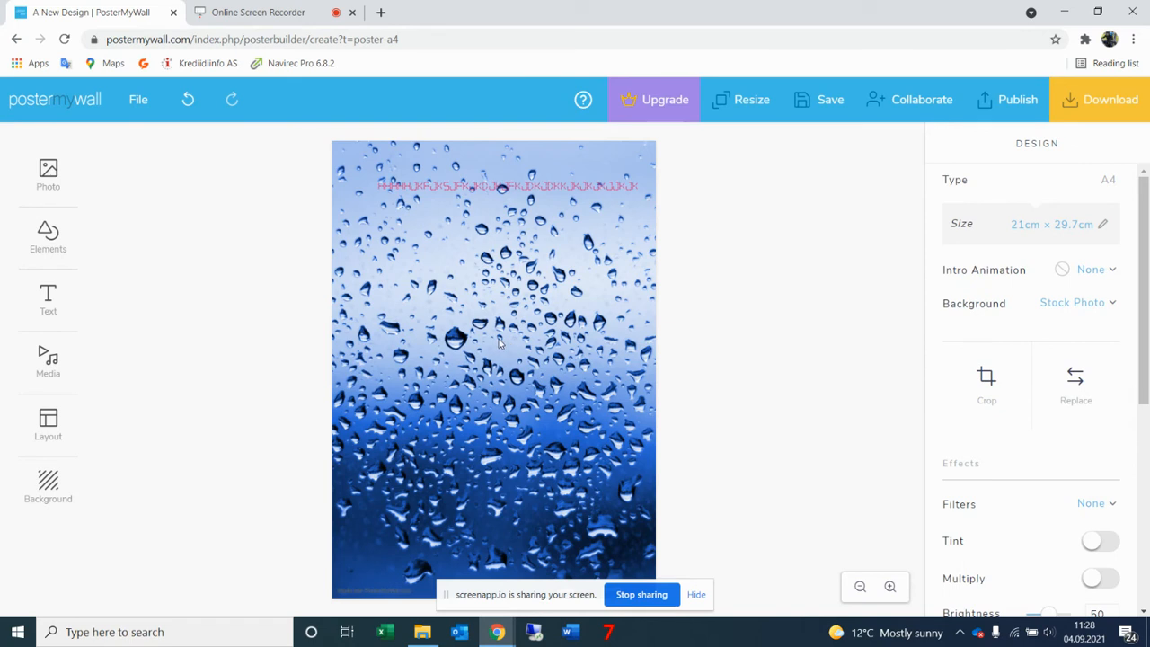
View the background source options, close them, and open the My Photos library for adding a photo.
click(47, 500)
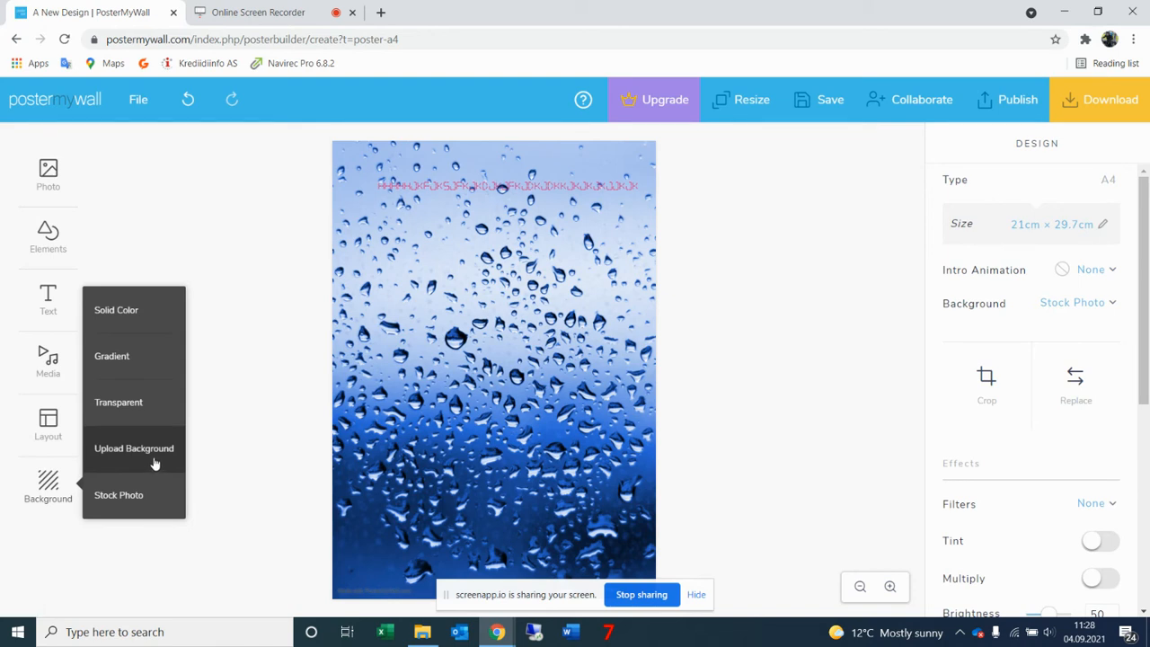
click(239, 463)
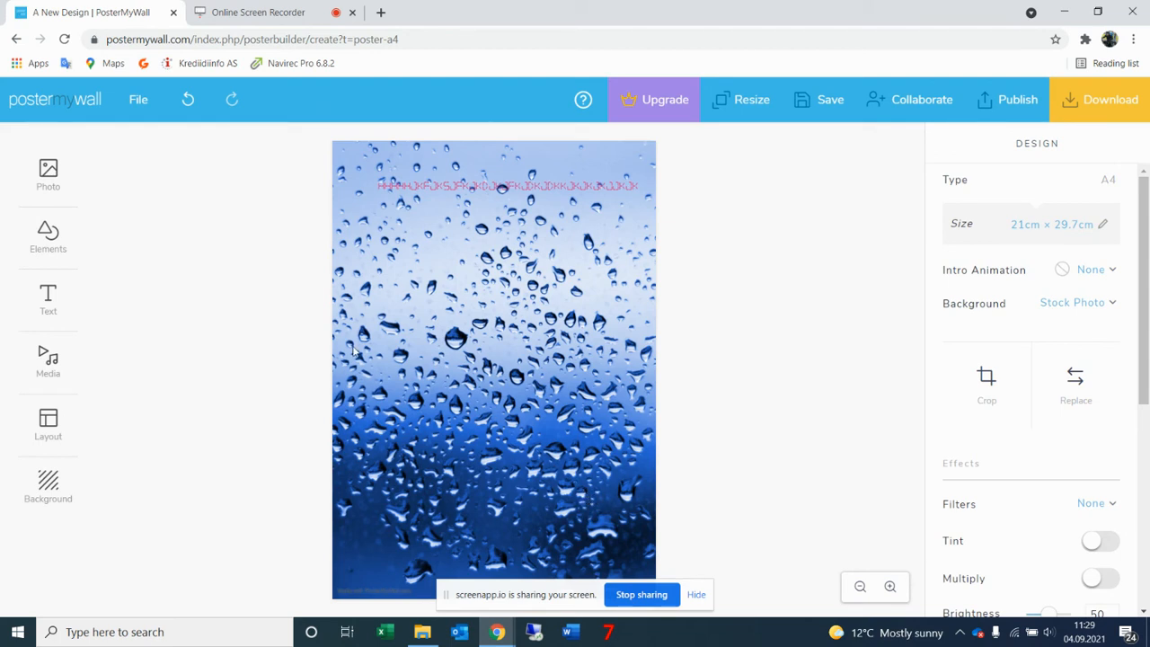
click(49, 179)
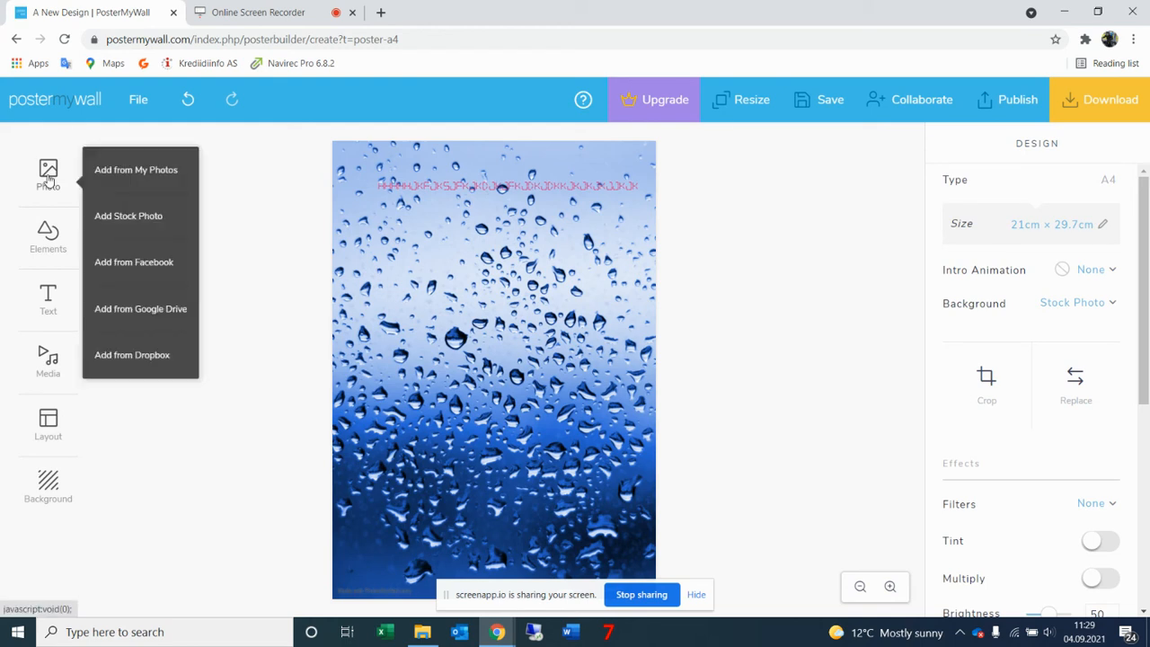
click(129, 177)
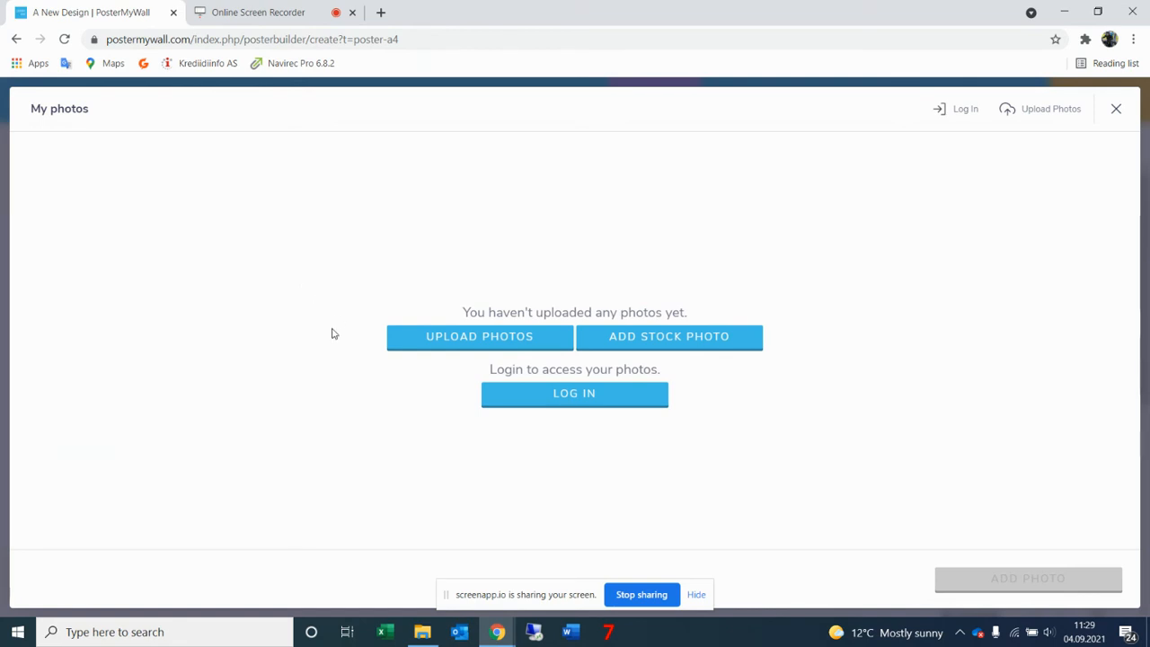
Upload the võlupadi image from the Desktop folder and add it to the poster.
click(495, 348)
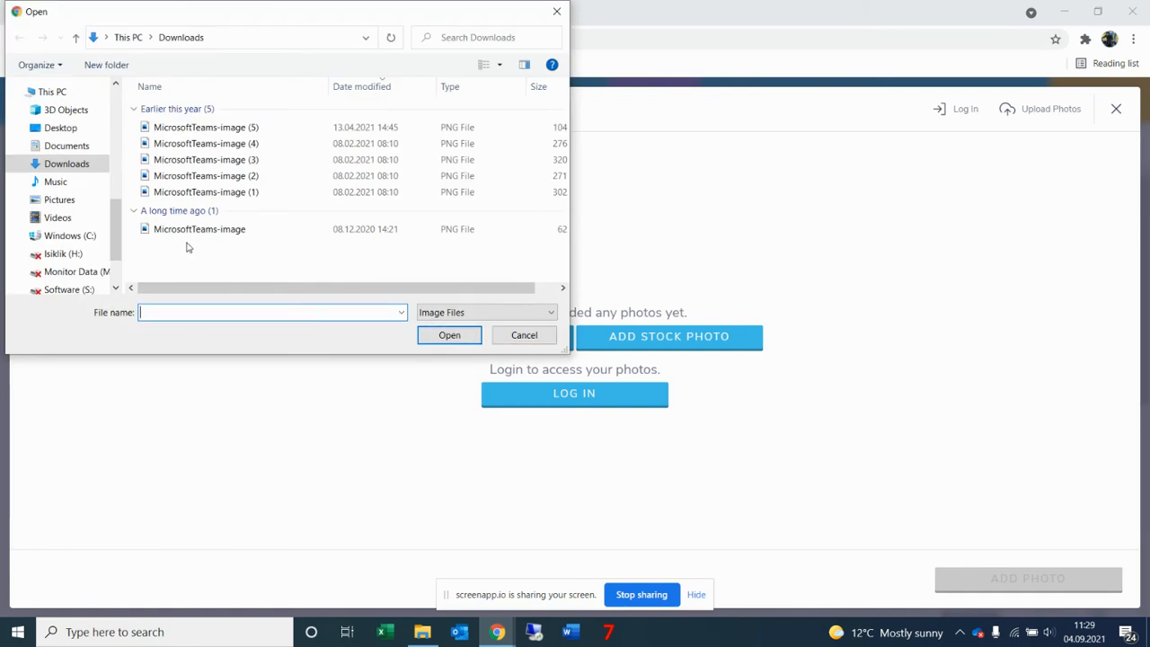
click(55, 130)
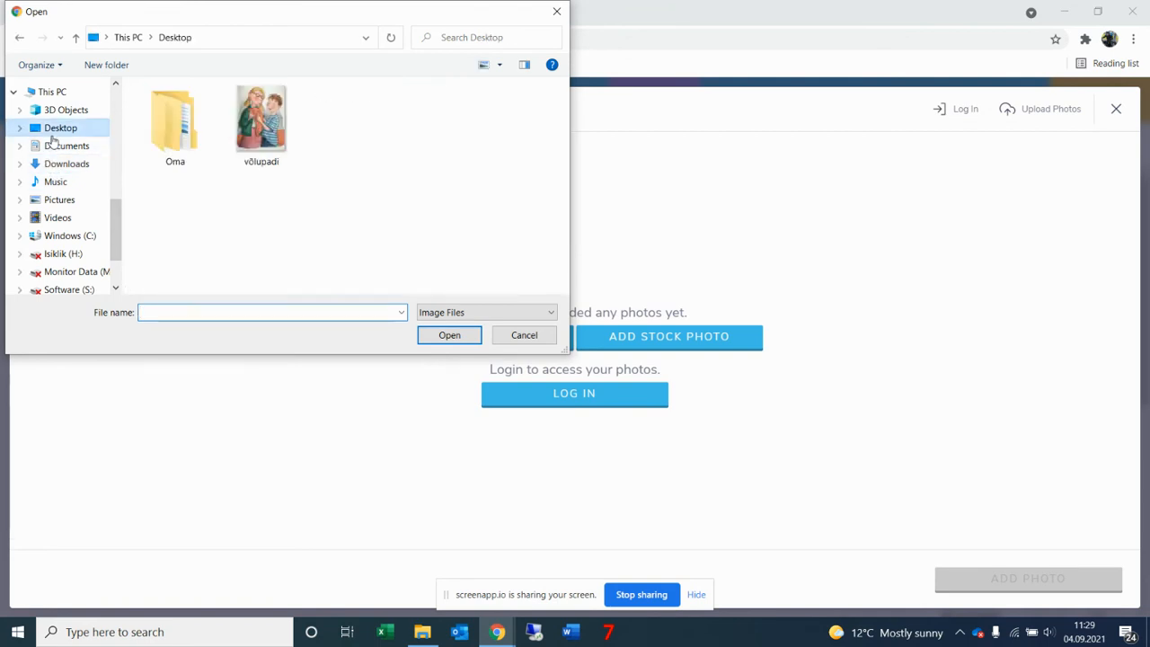
click(264, 151)
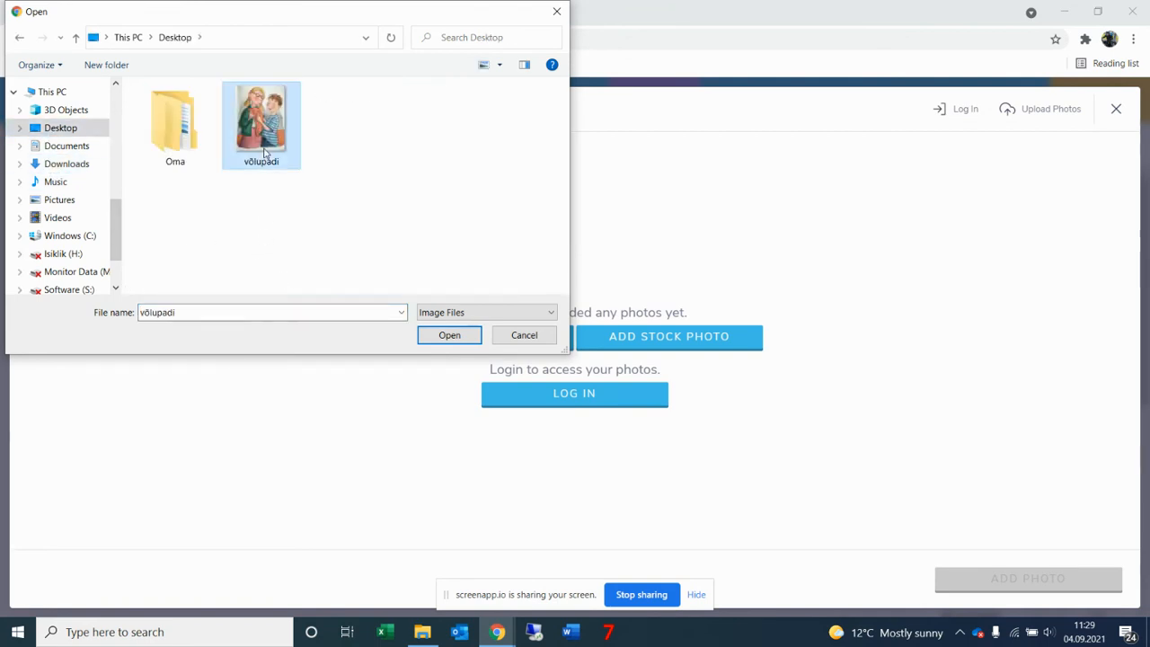
click(449, 335)
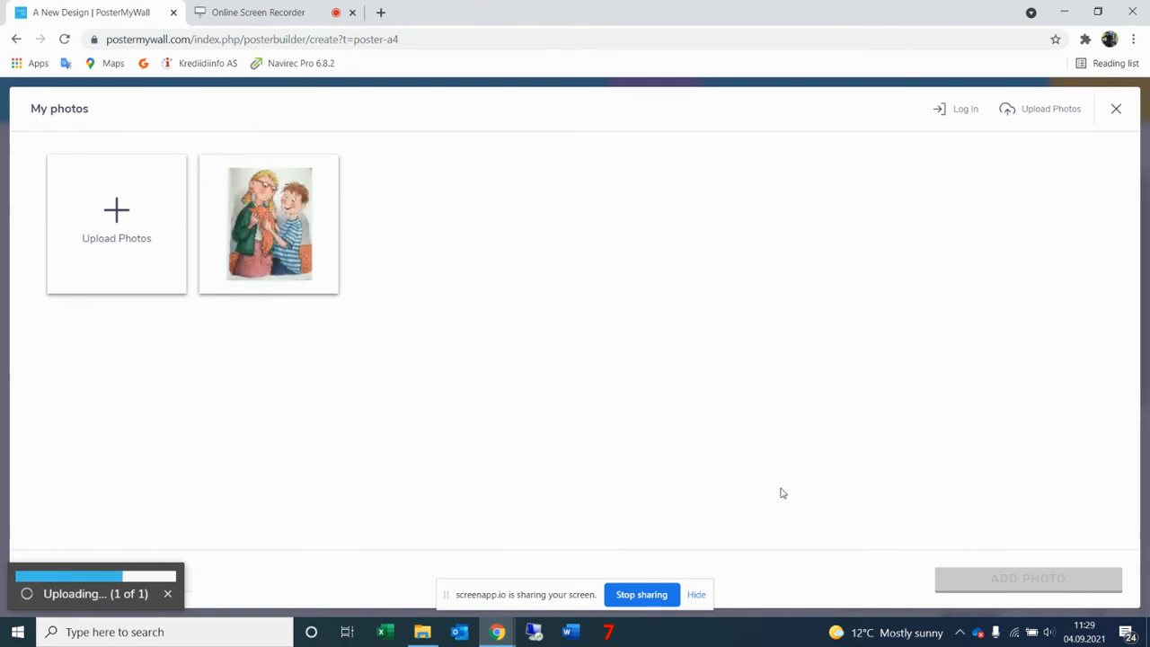
click(303, 261)
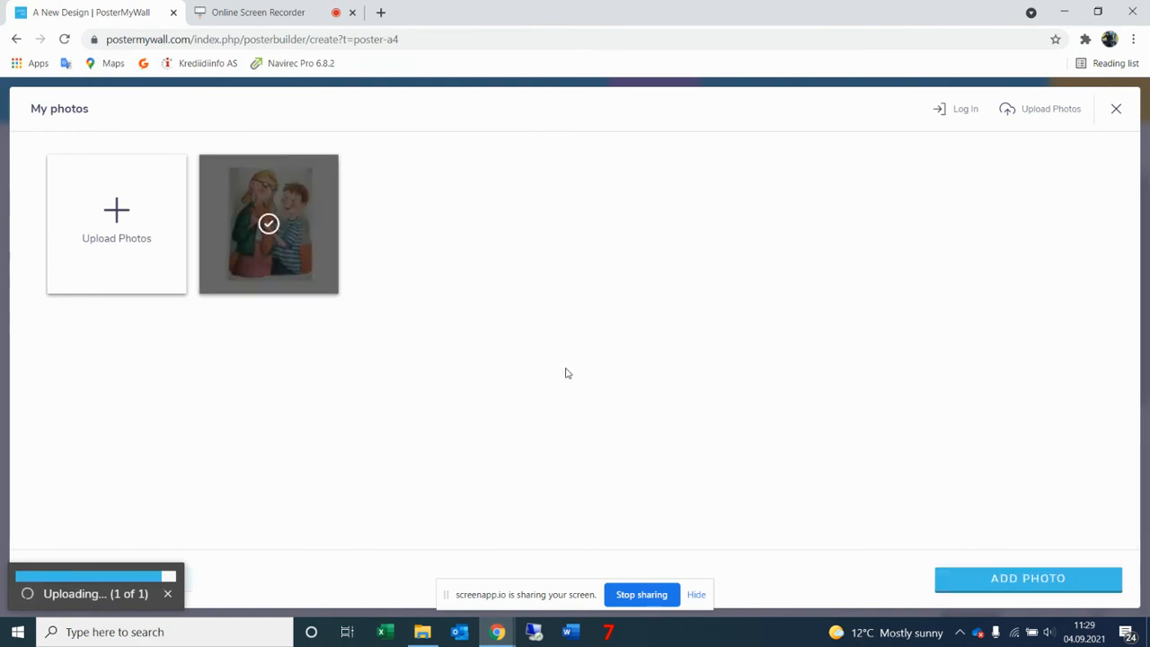
click(1005, 579)
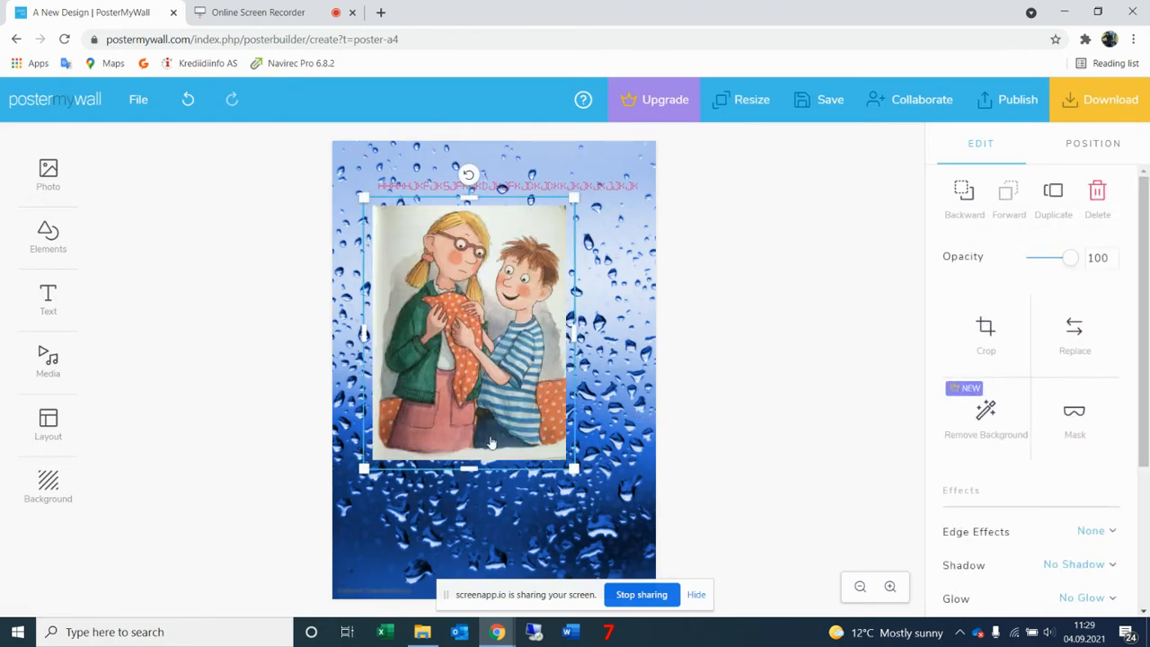
Shrink the added photo to a small thumbnail, tilt it slightly clockwise and place it in the poster's upper-left corner.
drag(505, 372, 499, 454)
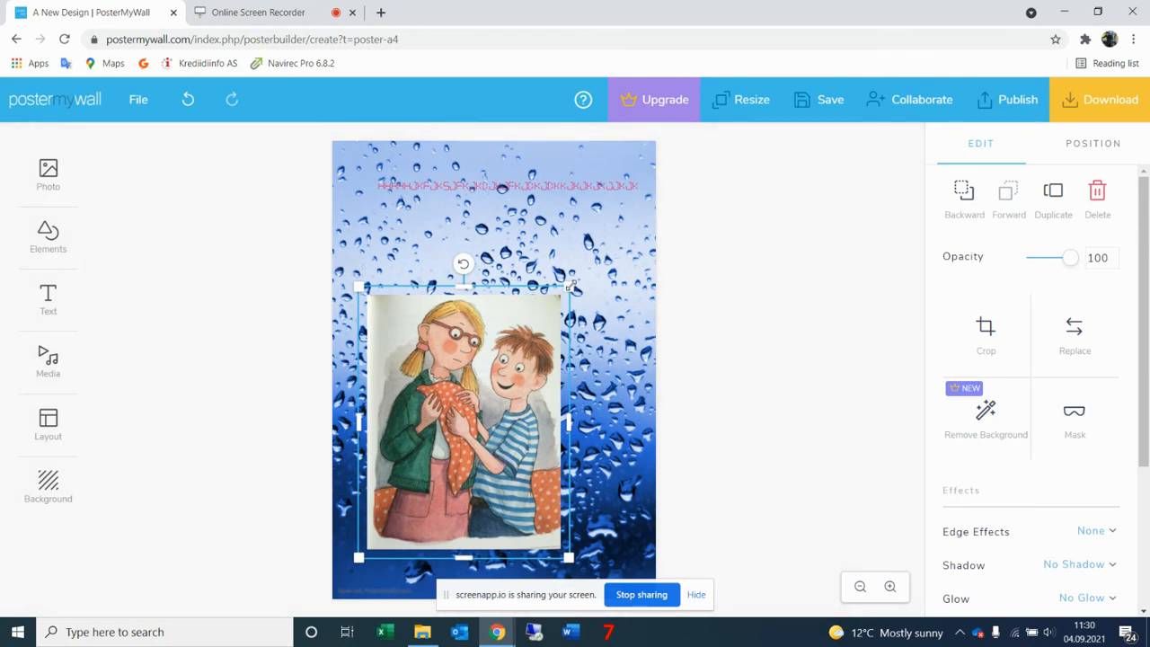
drag(571, 284, 433, 466)
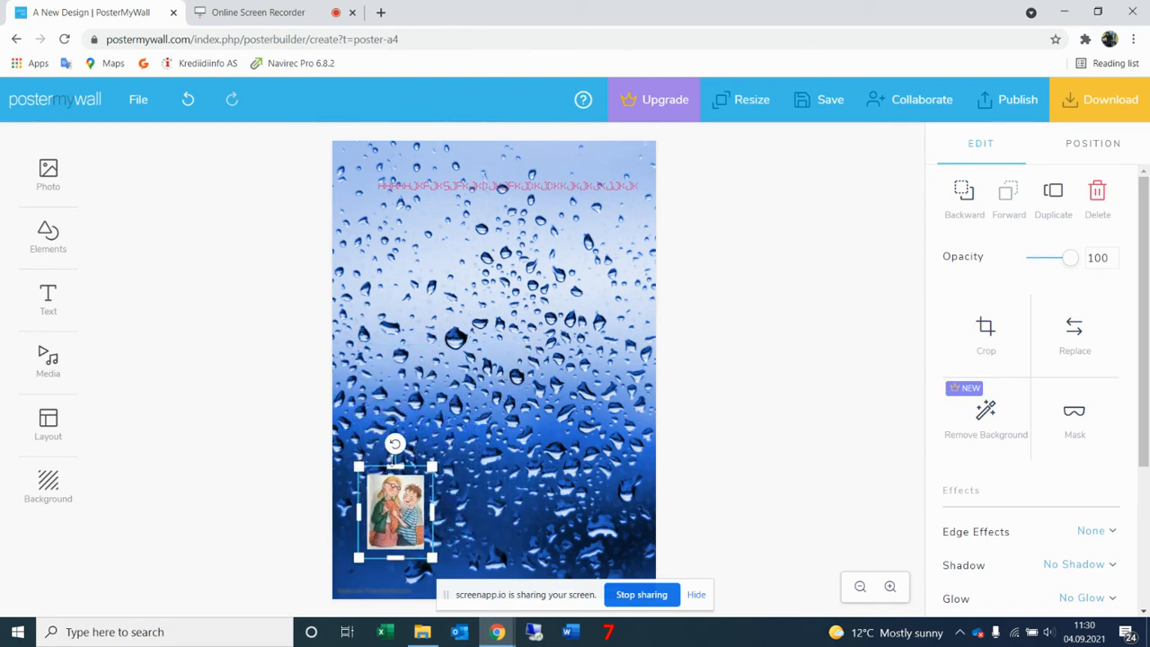
drag(395, 445, 416, 424)
drag(395, 497, 404, 197)
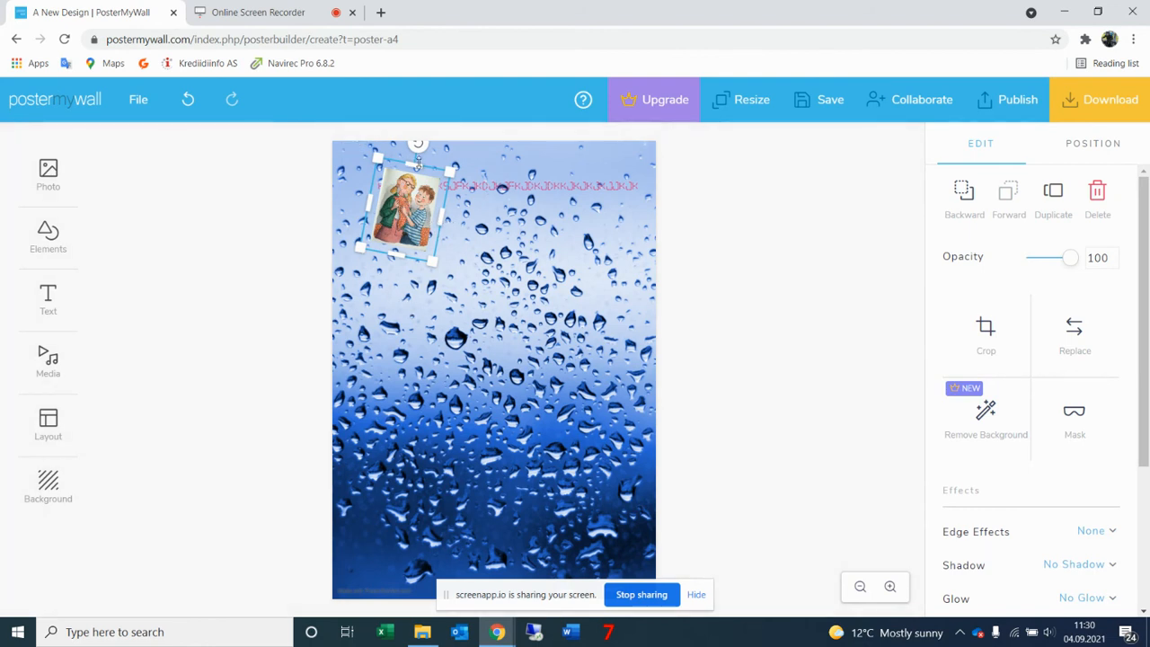
drag(418, 146, 425, 145)
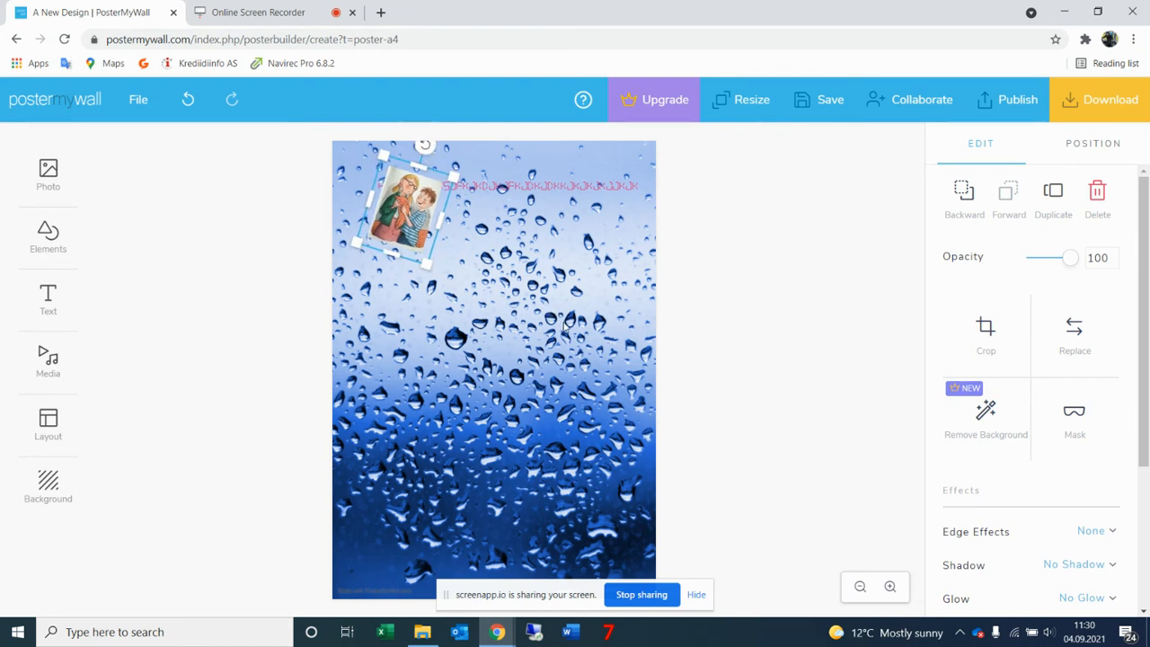
Apply the Curved edge effect to the photo and look through the remaining effect settings.
click(1112, 533)
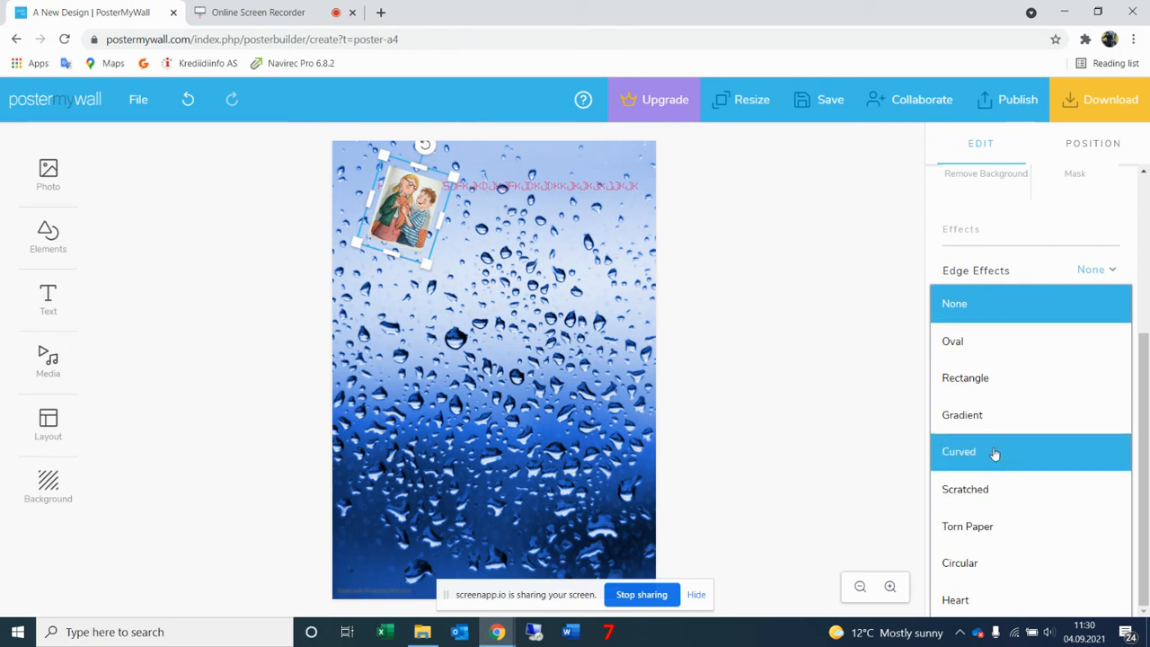
click(995, 454)
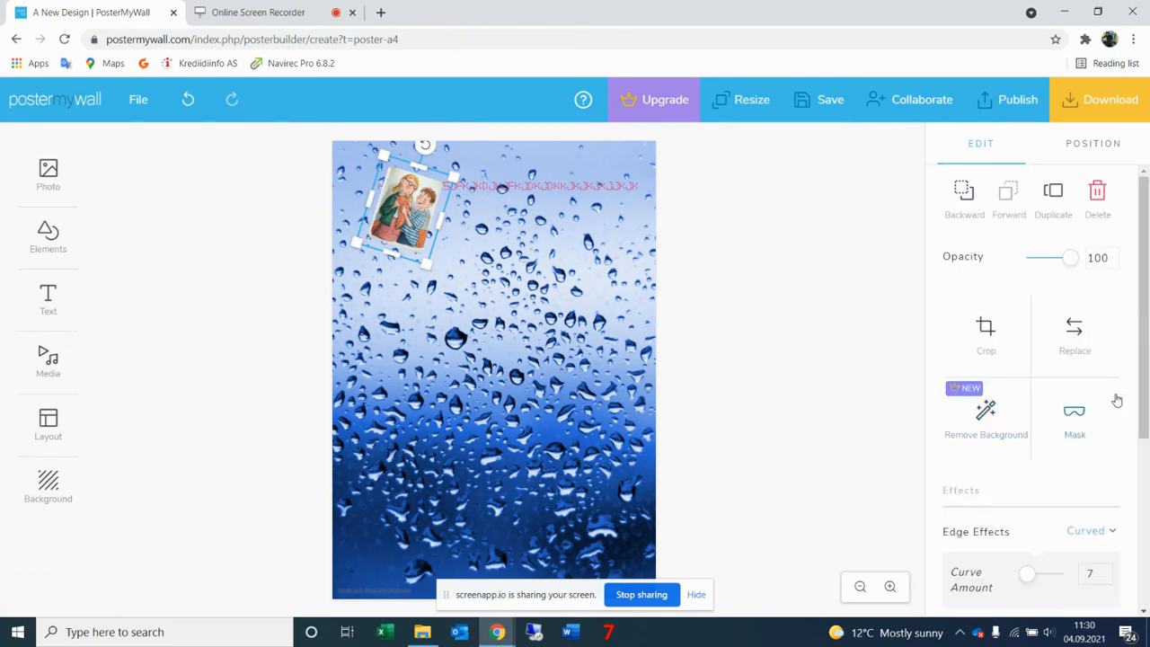
scroll(1042, 503, down, 3)
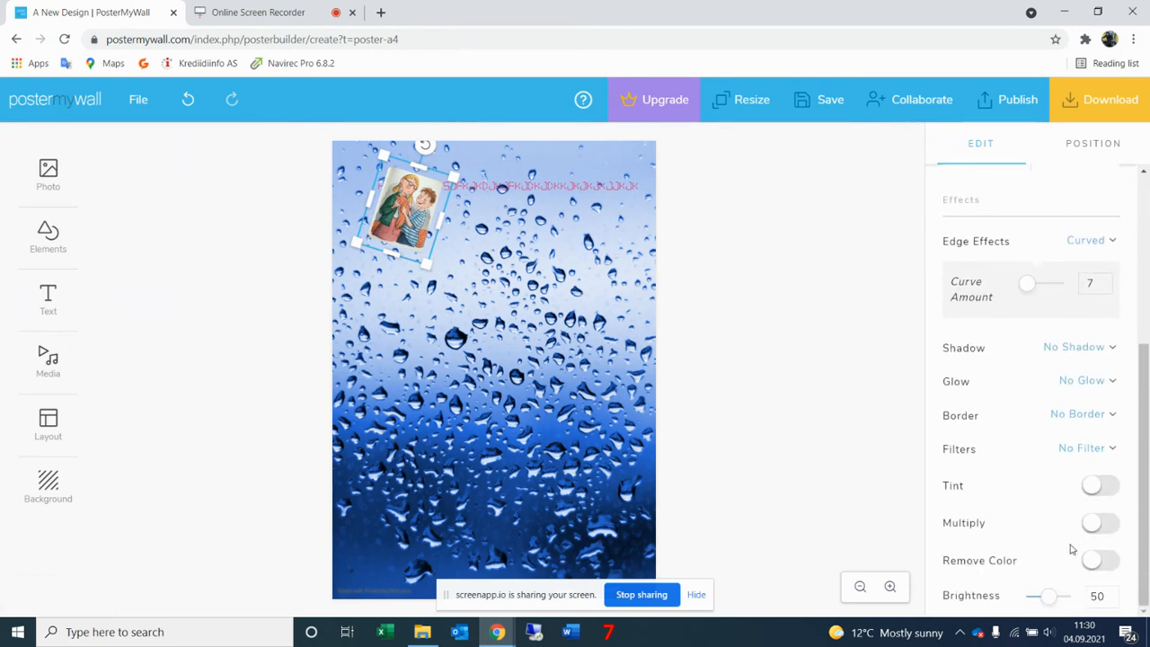
scroll(1074, 549, up, 3)
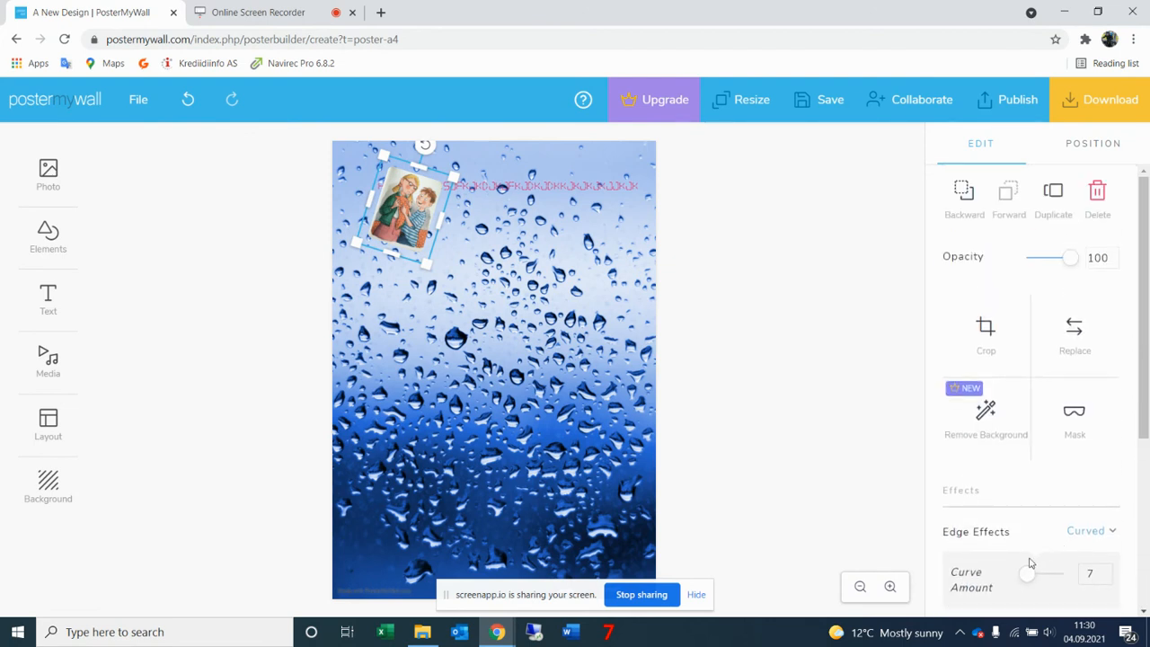
Search Google Images for "samueli võlupadi" in a new browser tab.
click(380, 11)
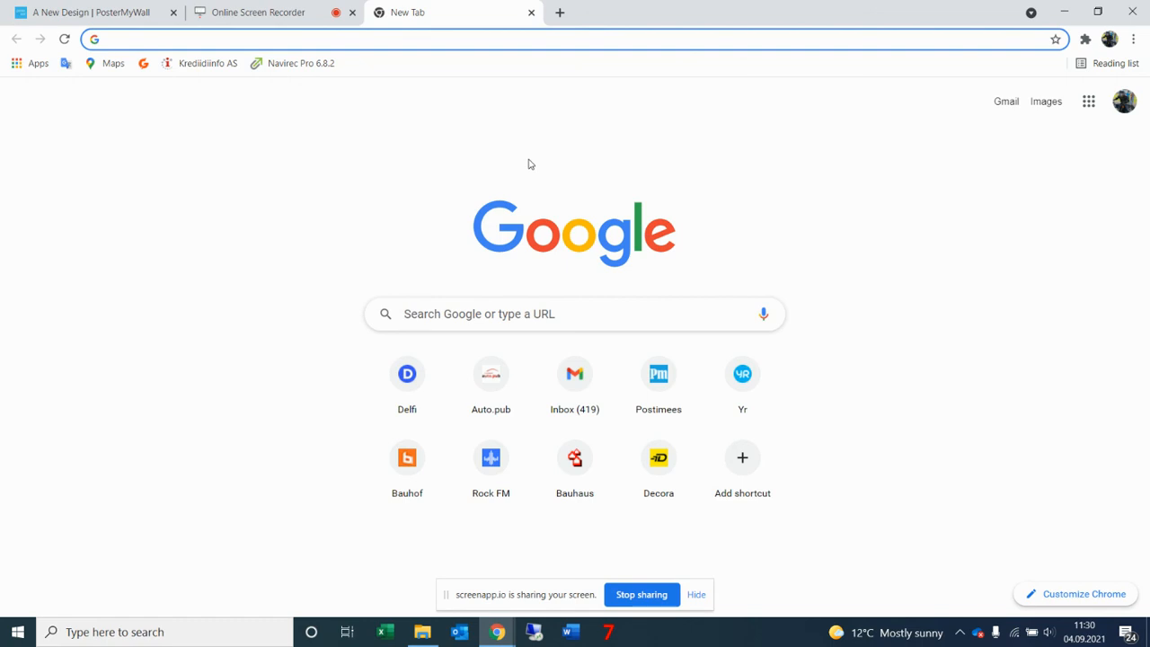
text(samueli võlupaid)
key(Return)
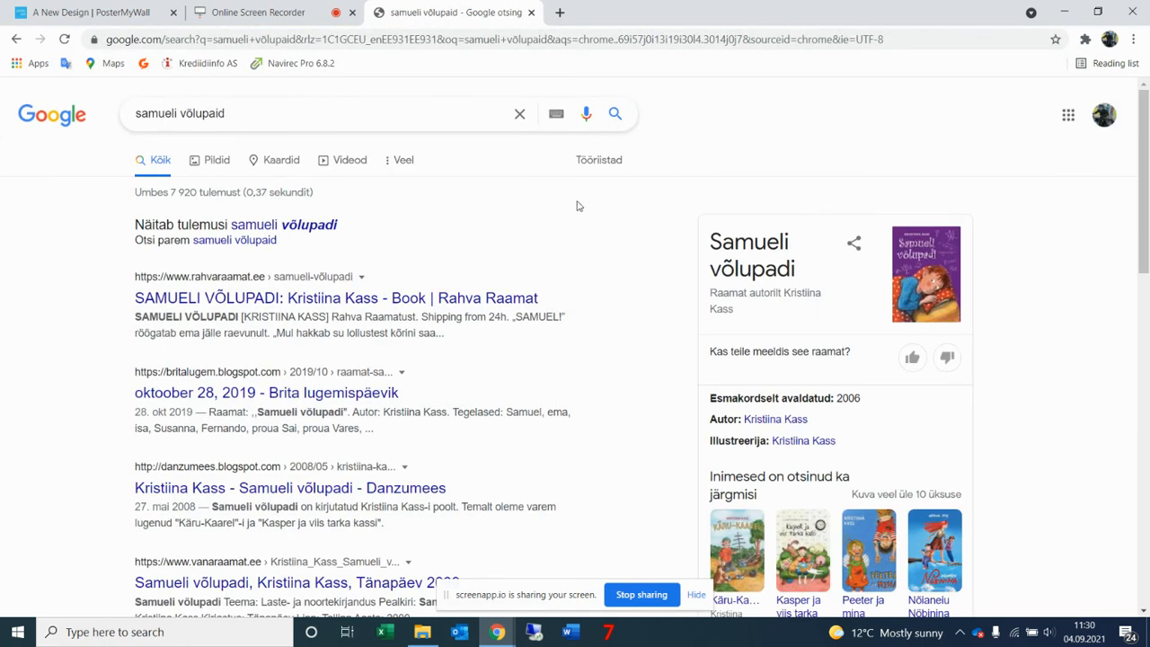
click(269, 225)
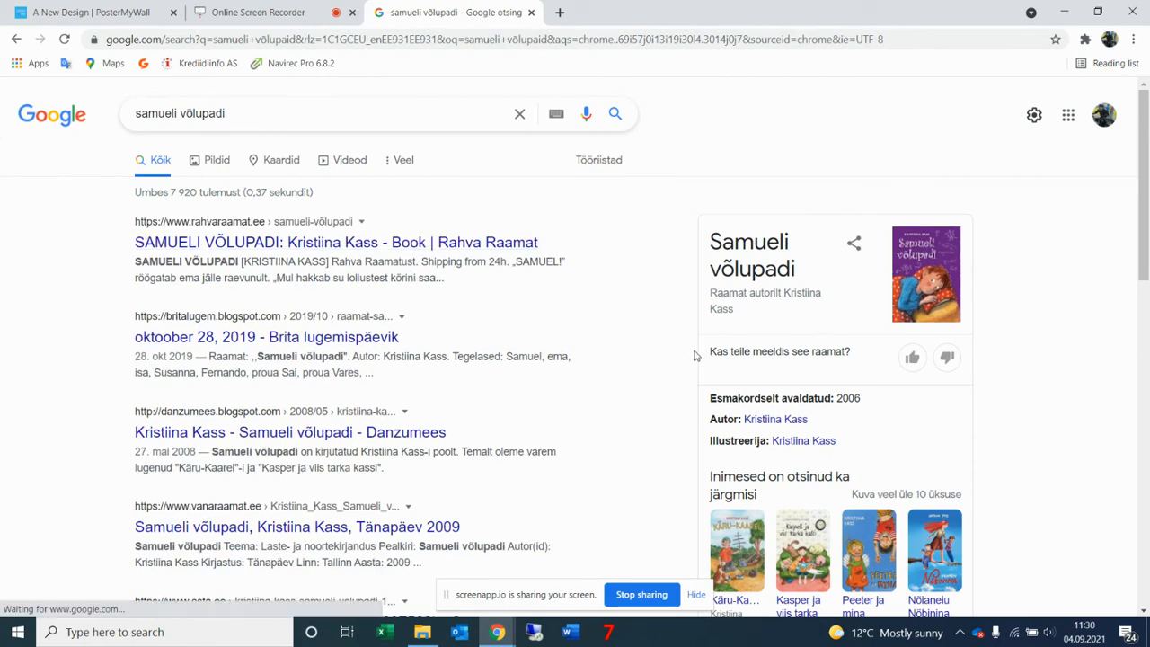
click(214, 163)
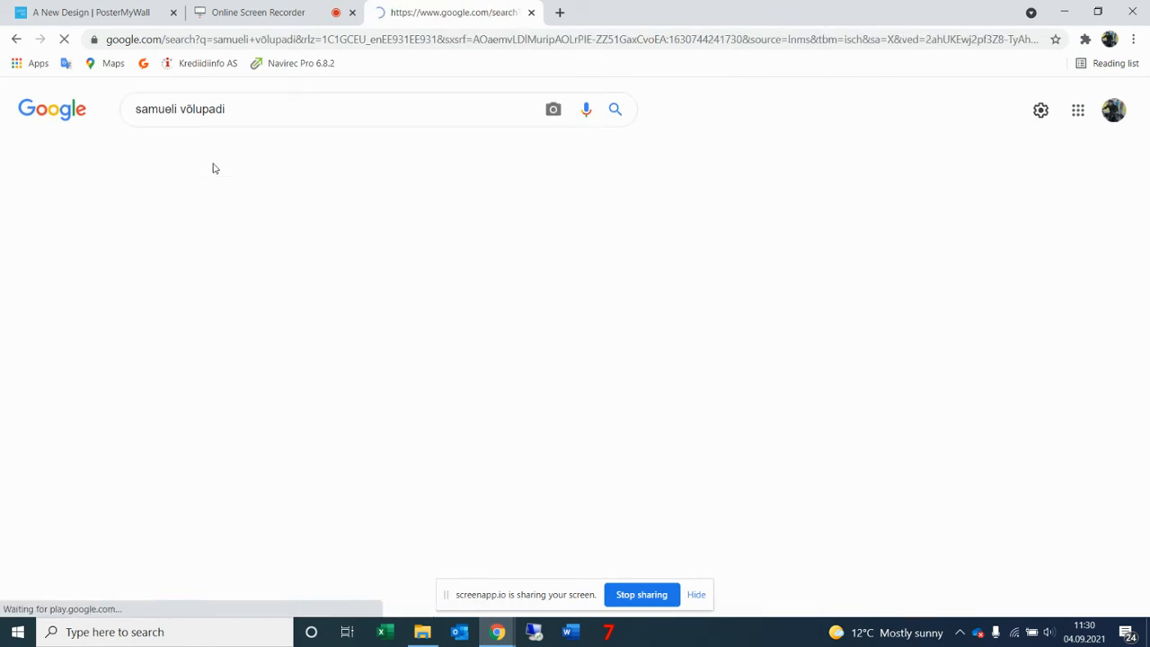
Browse the image results for book covers and illustrations suitable for the poster, and close the search tab.
scroll(812, 272, down, 2)
scroll(1038, 266, up, 2)
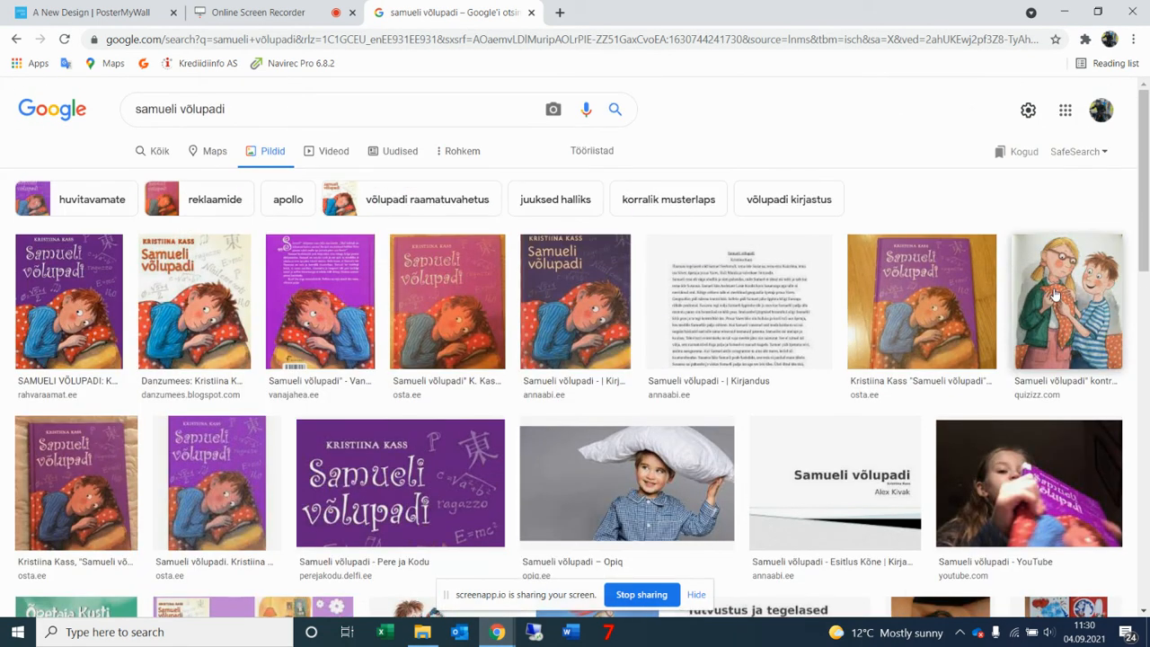
scroll(1069, 346, down, 3)
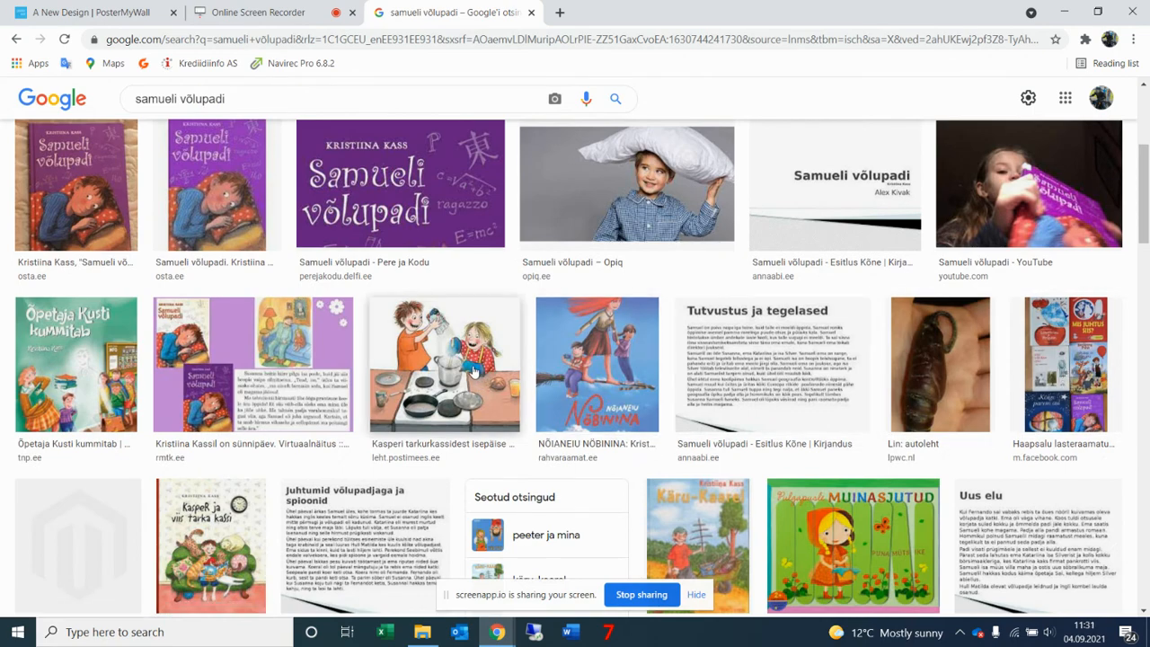
scroll(471, 369, down, 4)
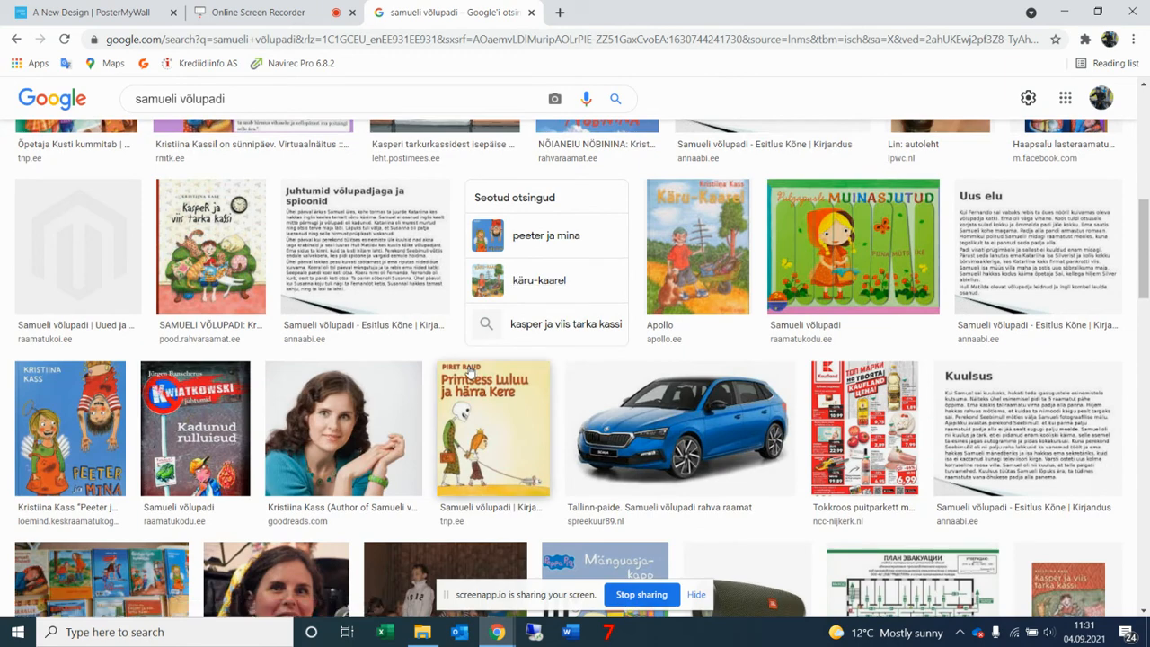
scroll(468, 371, down, 4)
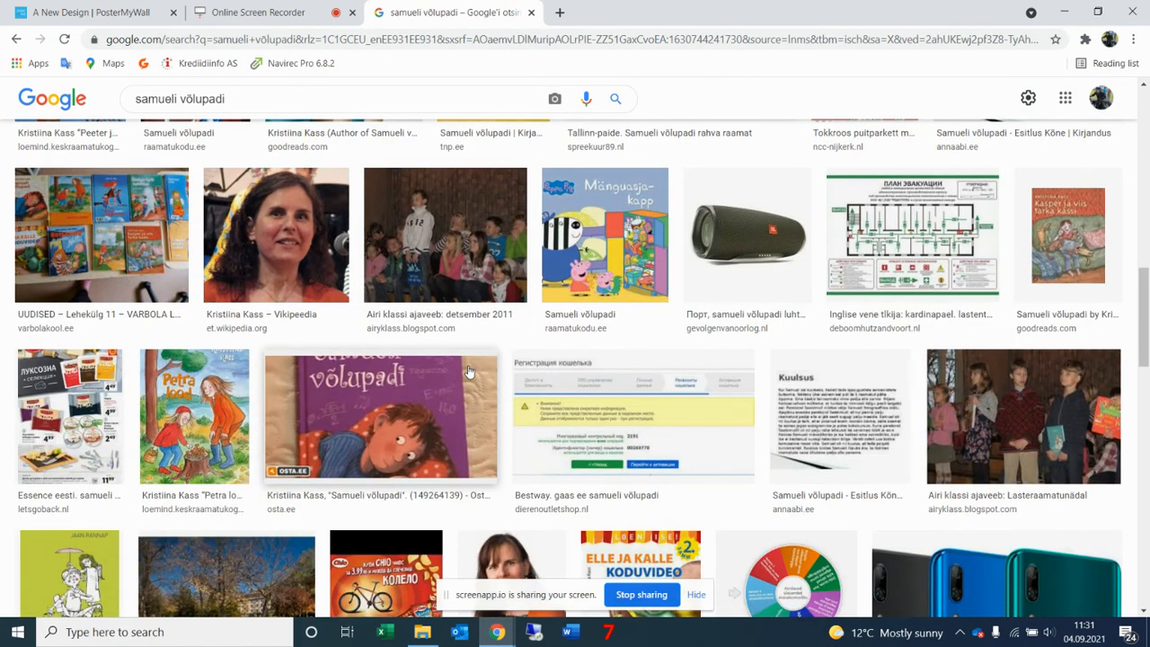
scroll(467, 372, down, 3)
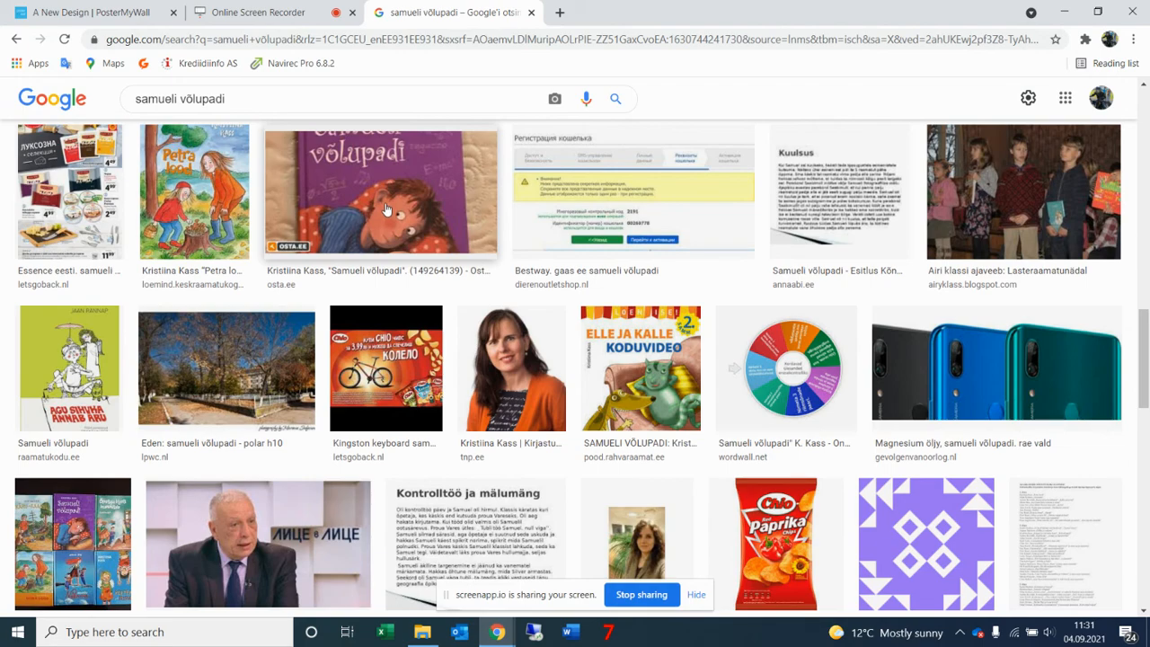
scroll(384, 209, up, 15)
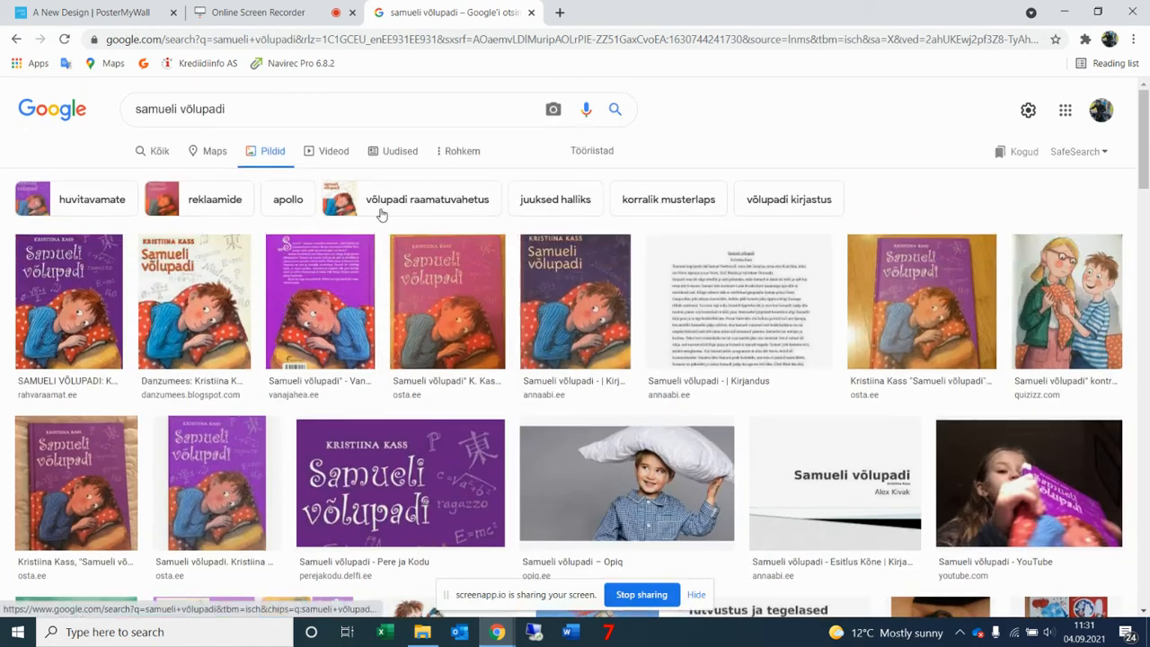
click(532, 13)
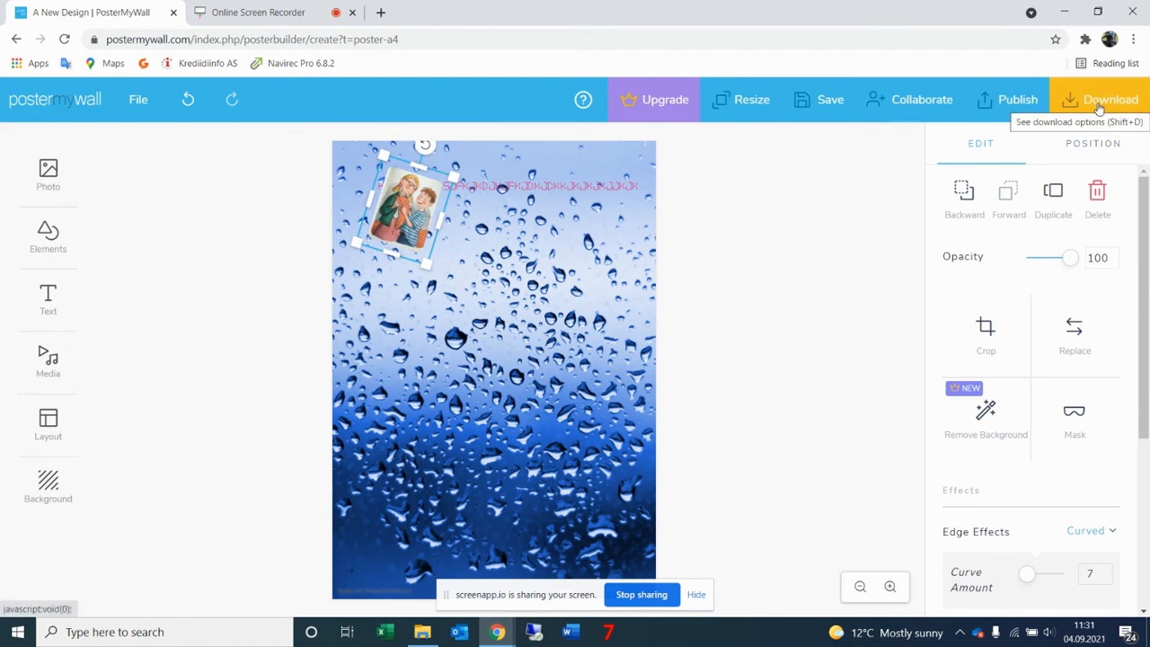
Download the poster as the free Basic Image JPG and dismiss the sharing dialog.
click(1098, 101)
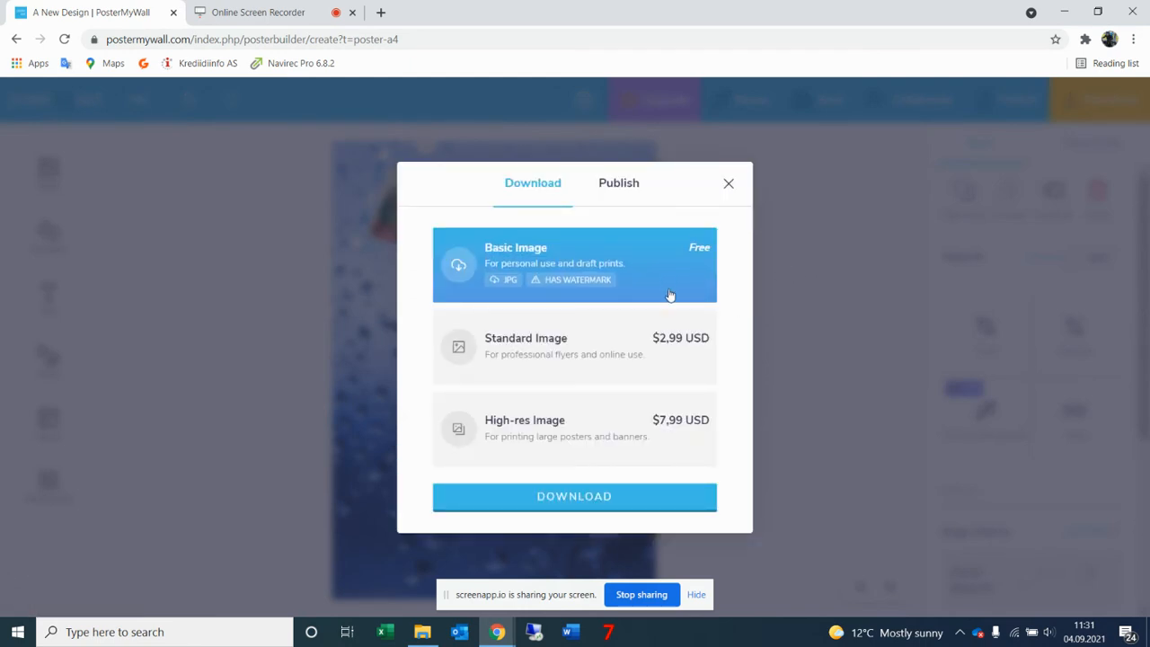
click(609, 508)
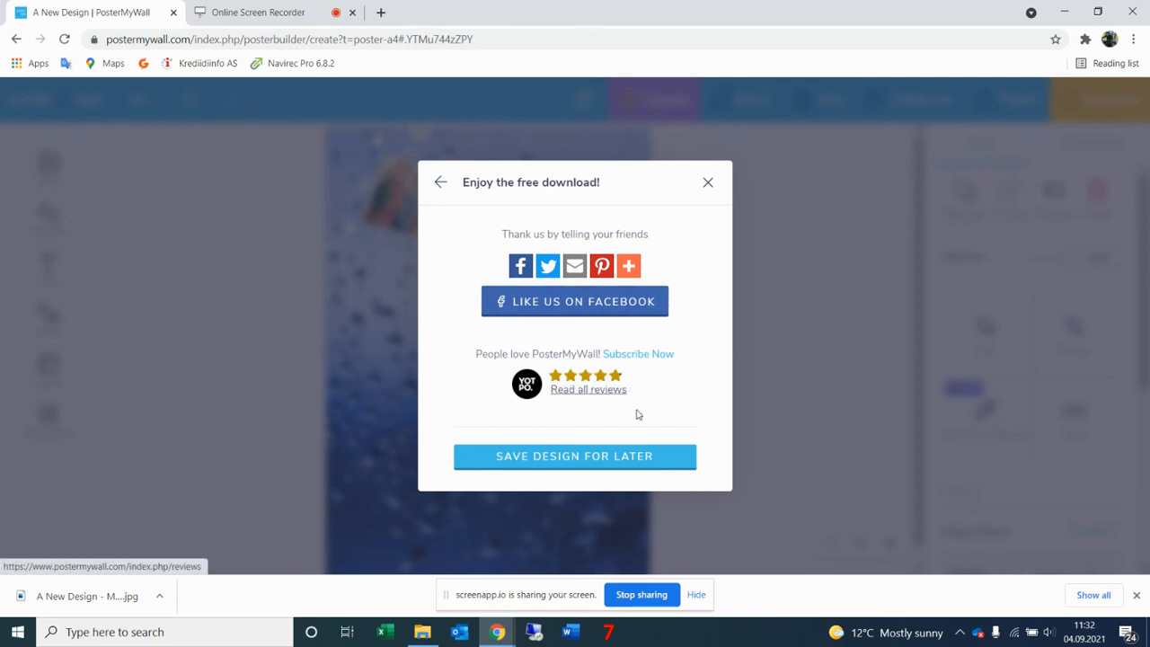
click(709, 185)
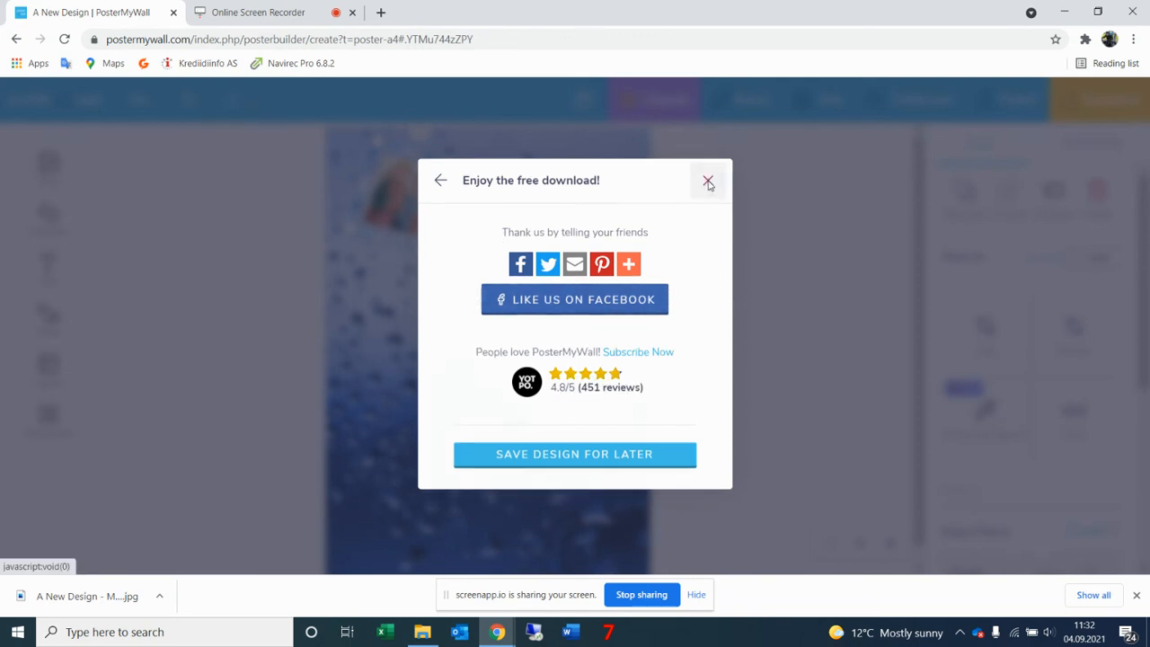
View the downloaded poster JPG in the photo viewer and close it.
click(74, 597)
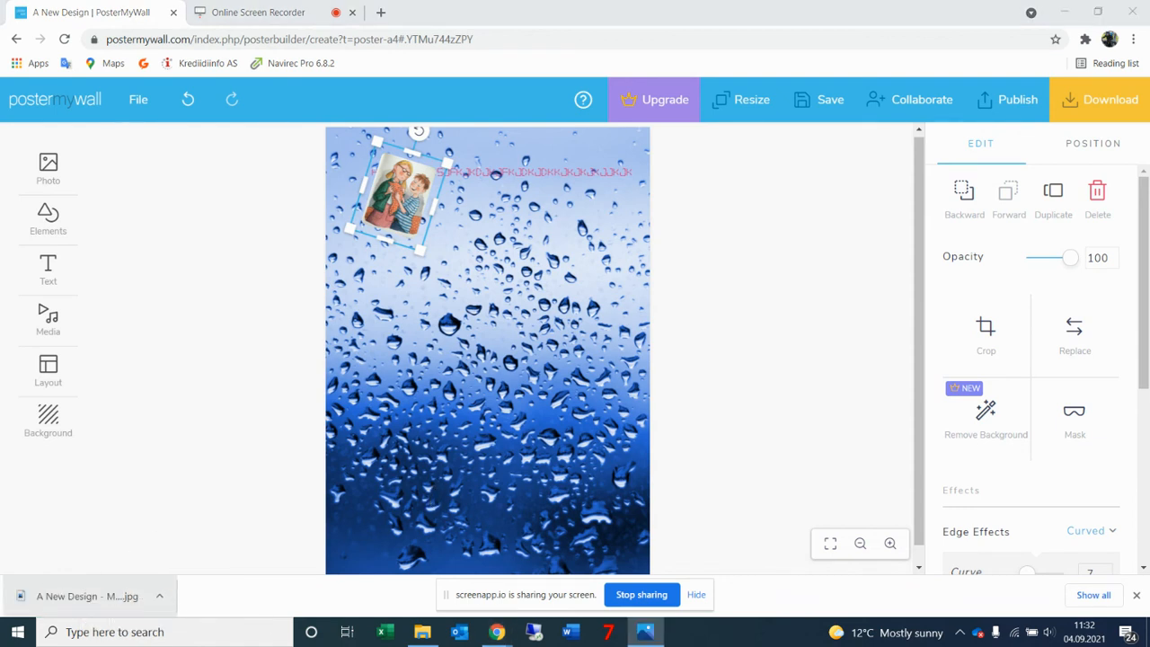
drag(957, 340, 628, 86)
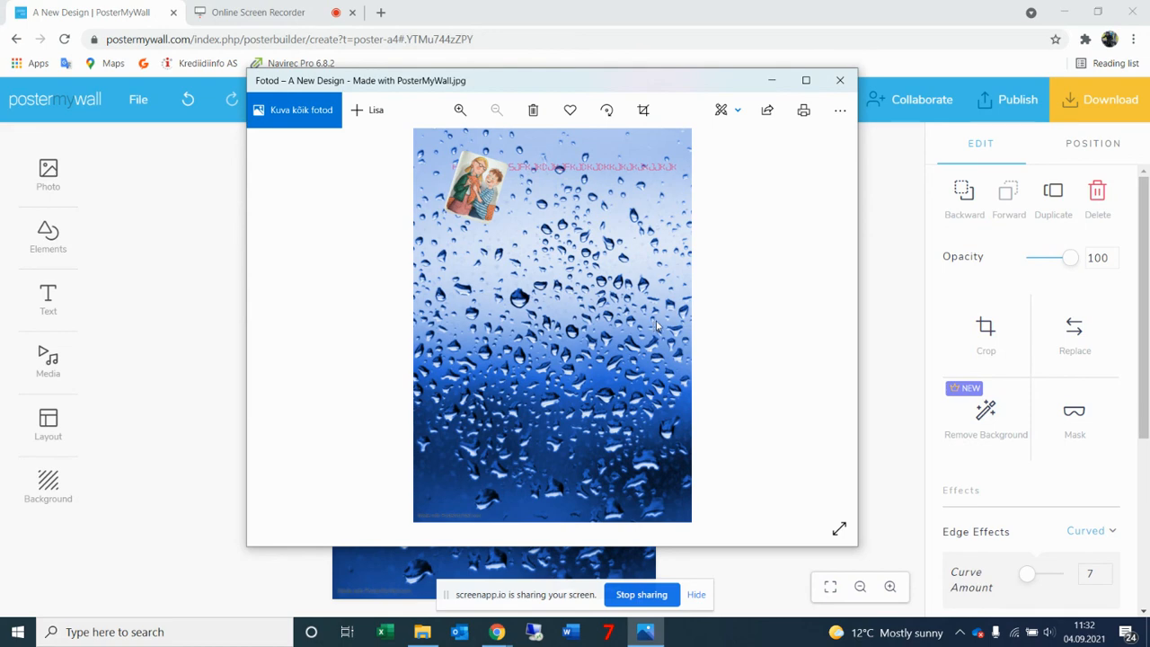
click(842, 80)
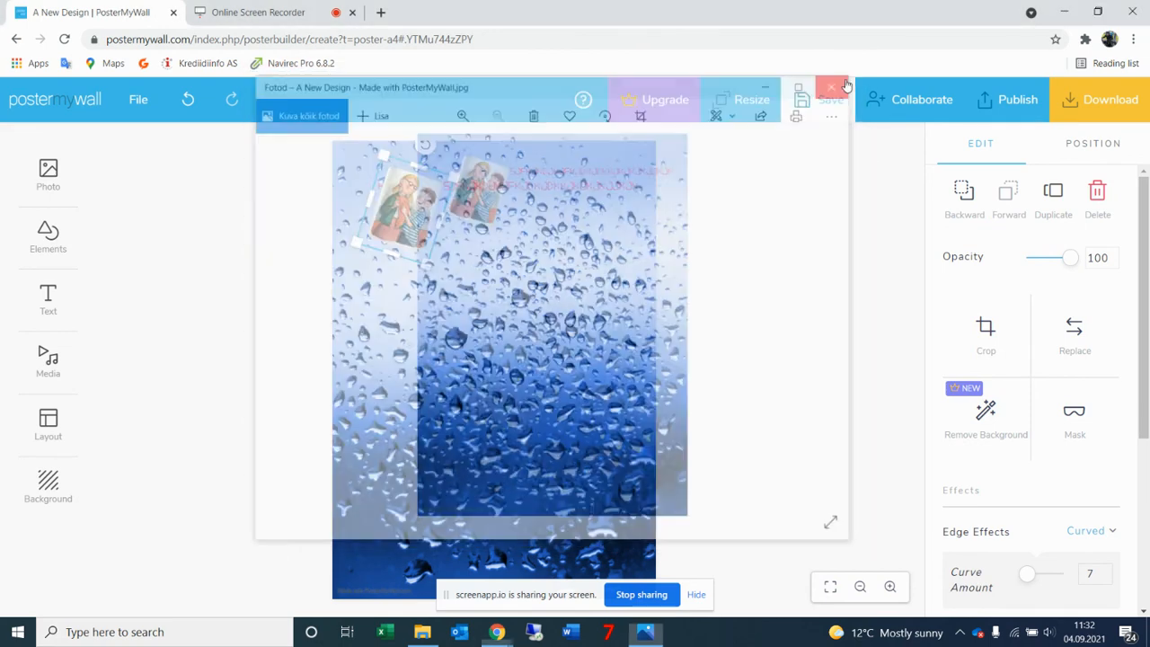